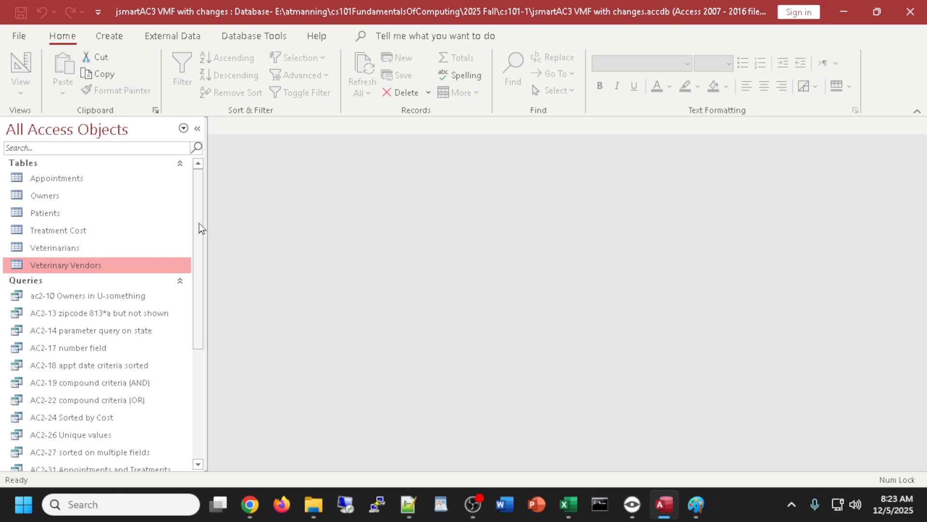
scroll(196, 232, down, 1)
scroll(195, 234, up, 1)
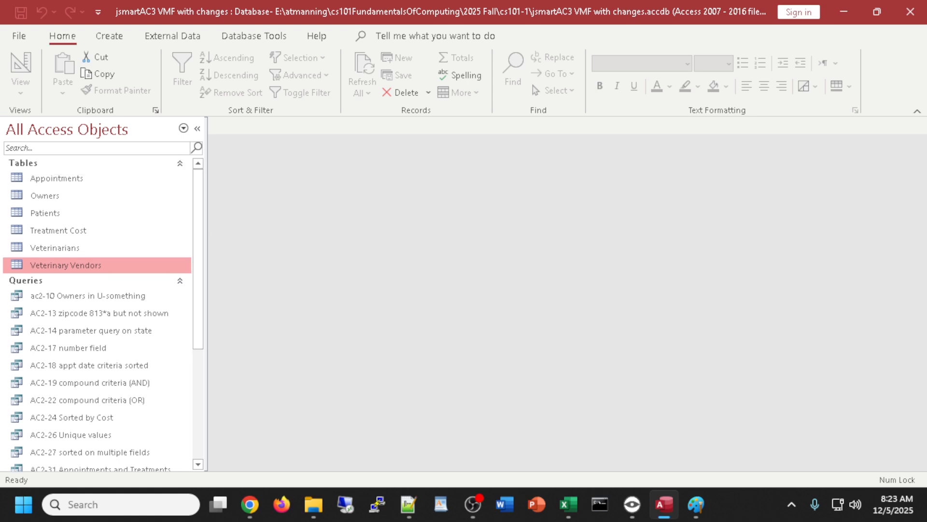
key(alt+Tab)
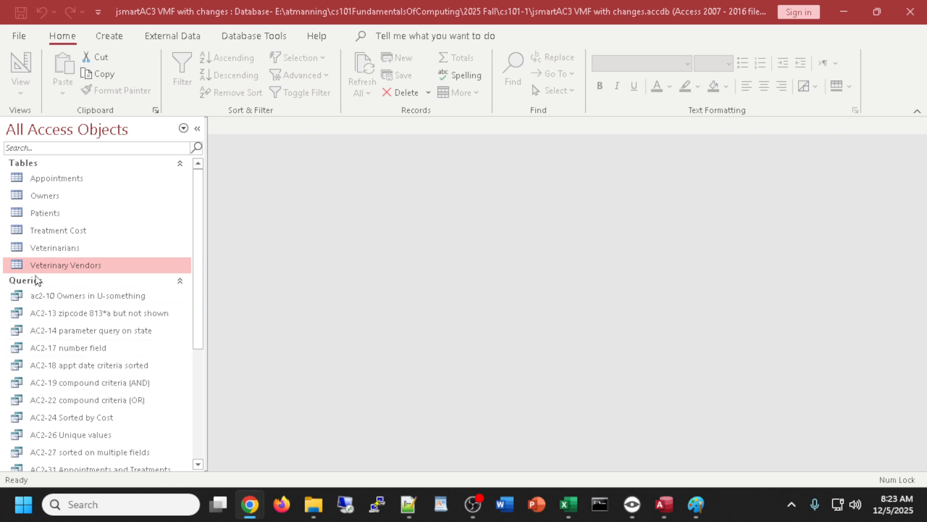
- Open the Veterinary Vendors table and check the choices offered in the first record's Product Type field
click(51, 265)
double_click(51, 265)
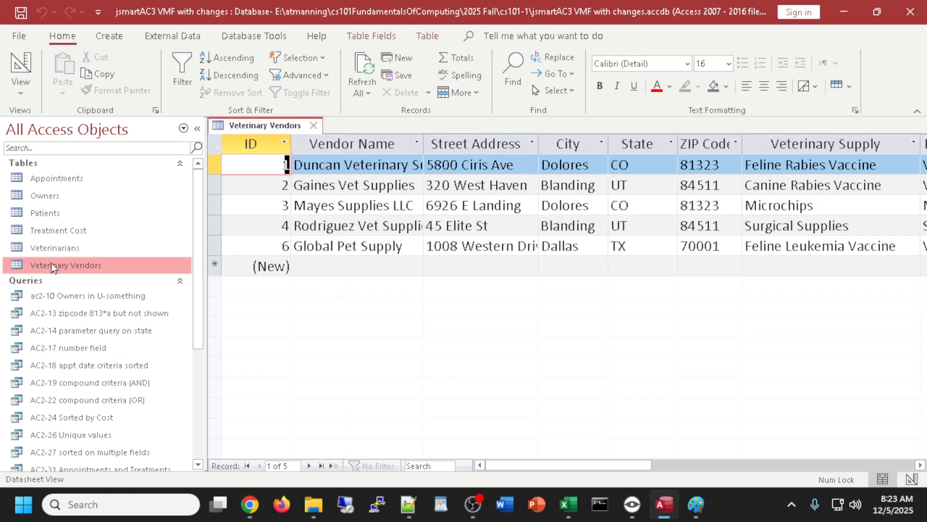
drag(577, 464, 662, 454)
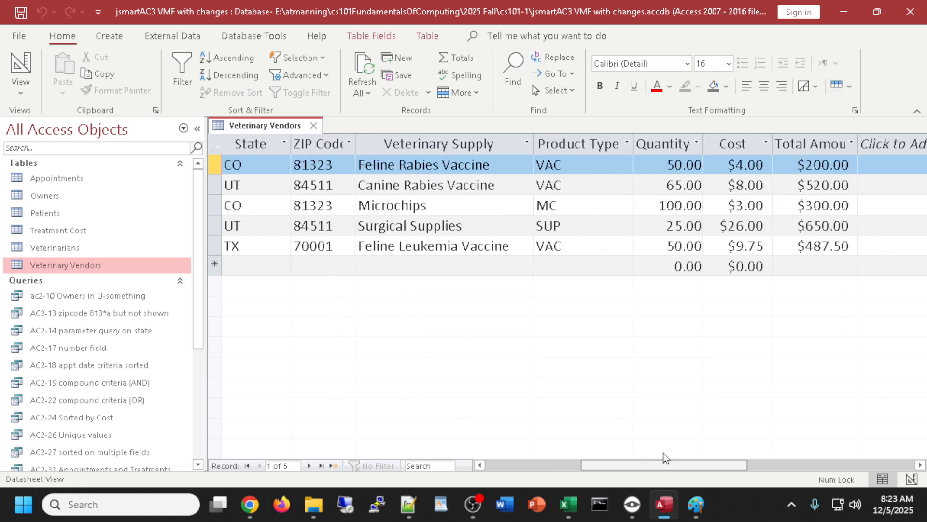
click(594, 162)
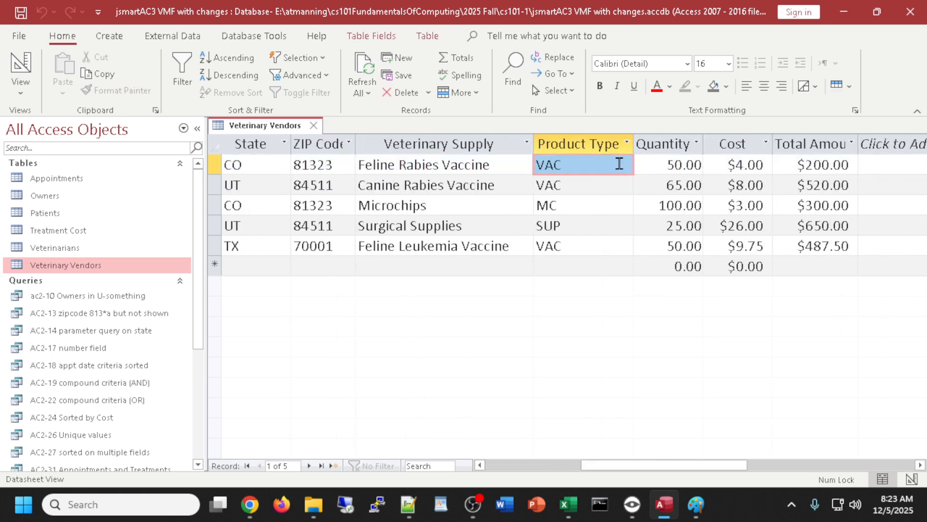
click(626, 166)
click(626, 167)
click(626, 167)
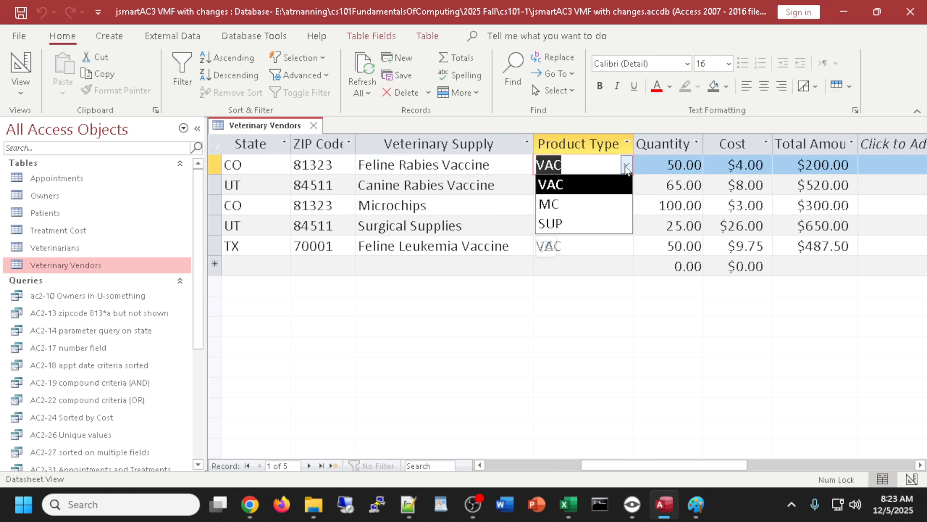
click(626, 167)
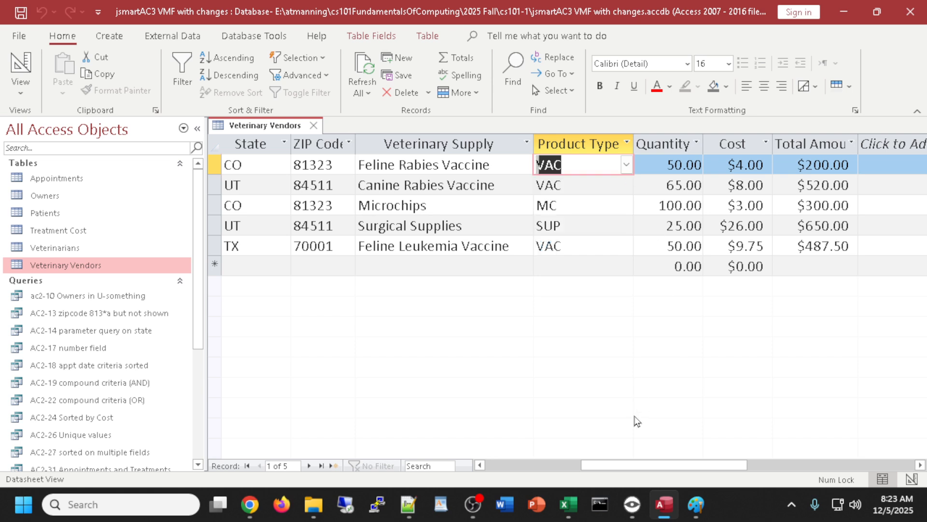
- Switch the Veterinary Vendors table to Design view and examine the expression behind the Total Amount field
drag(615, 465, 662, 465)
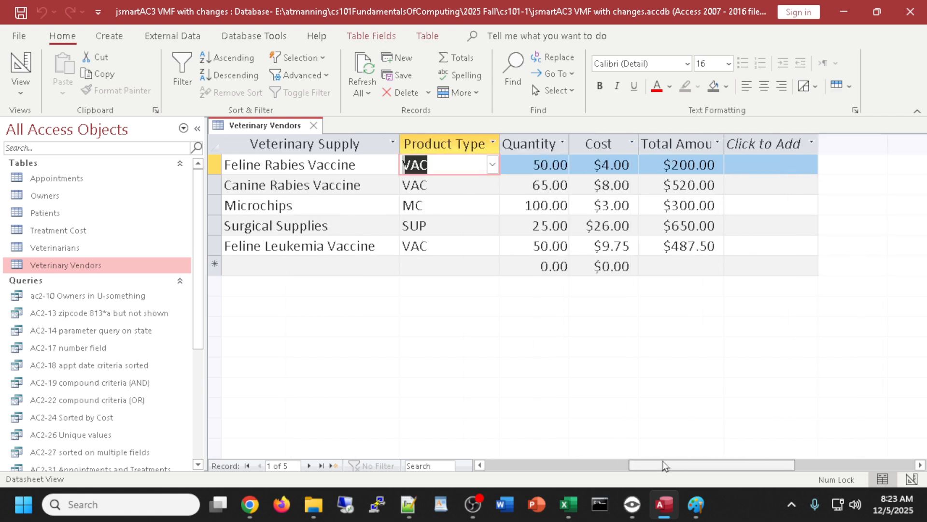
click(693, 141)
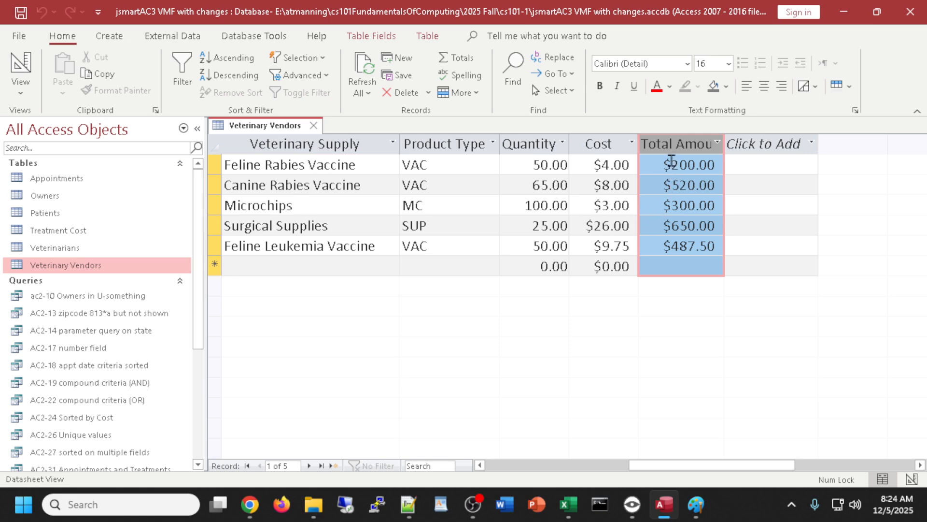
click(20, 73)
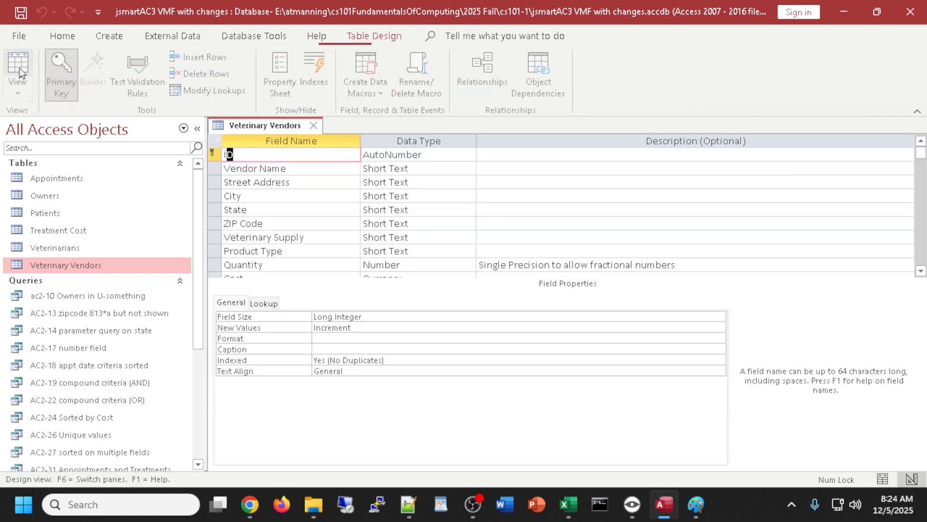
scroll(365, 191, down, 2)
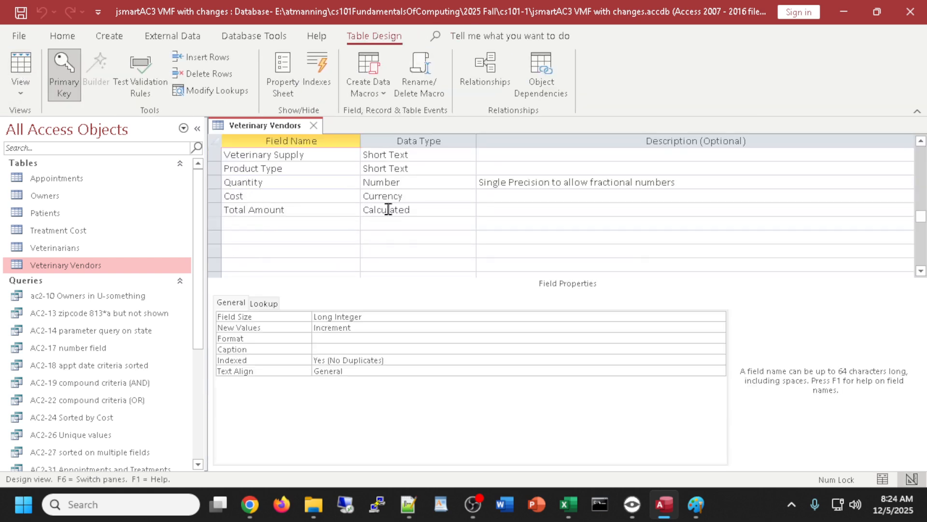
click(386, 209)
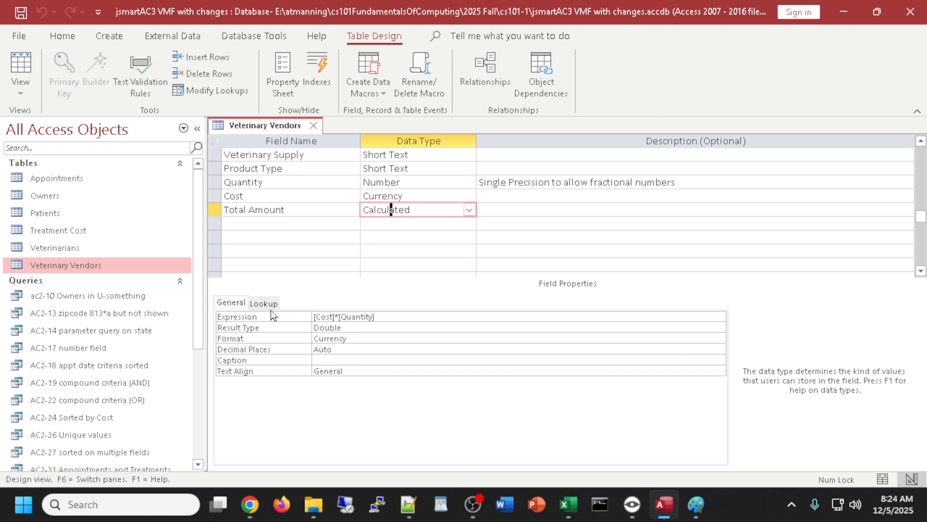
drag(376, 316, 280, 312)
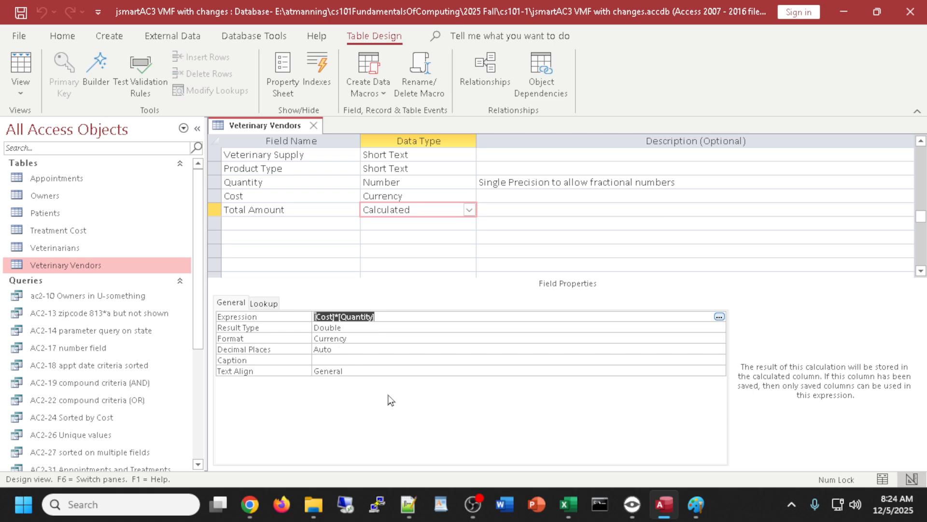
click(434, 315)
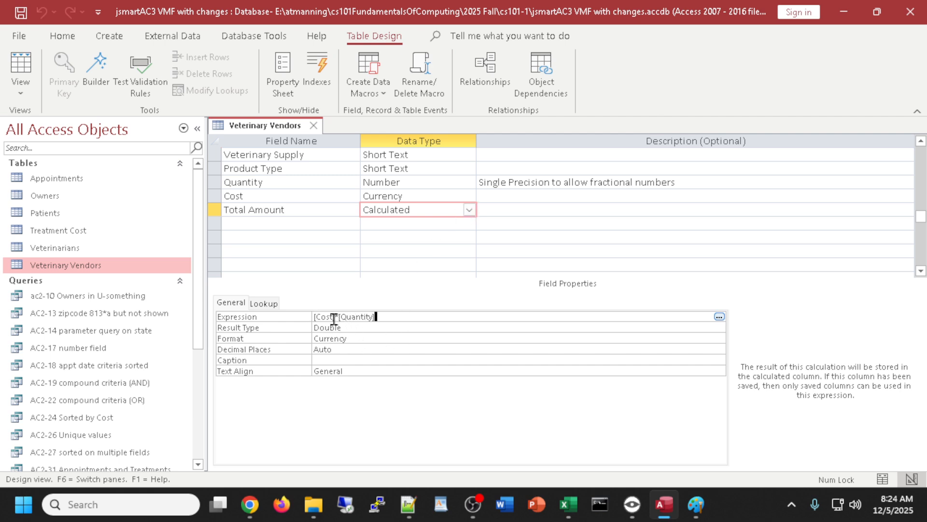
- Inspect the Total Amount formula in the Expression Builder and accept it as is
click(719, 317)
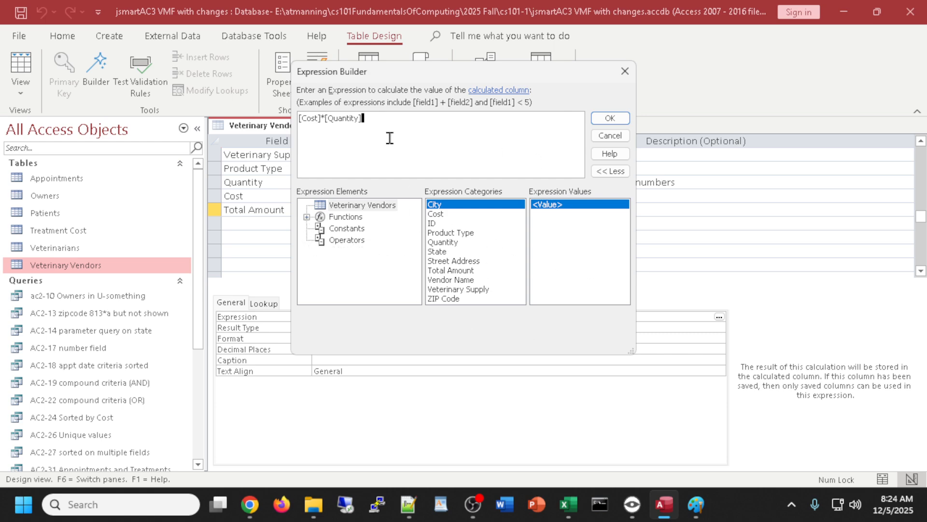
drag(365, 118, 285, 108)
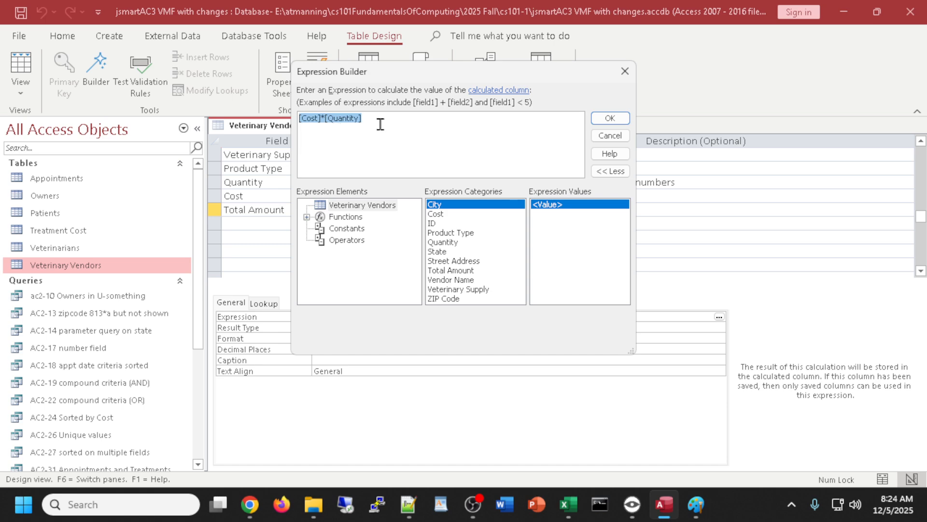
click(610, 119)
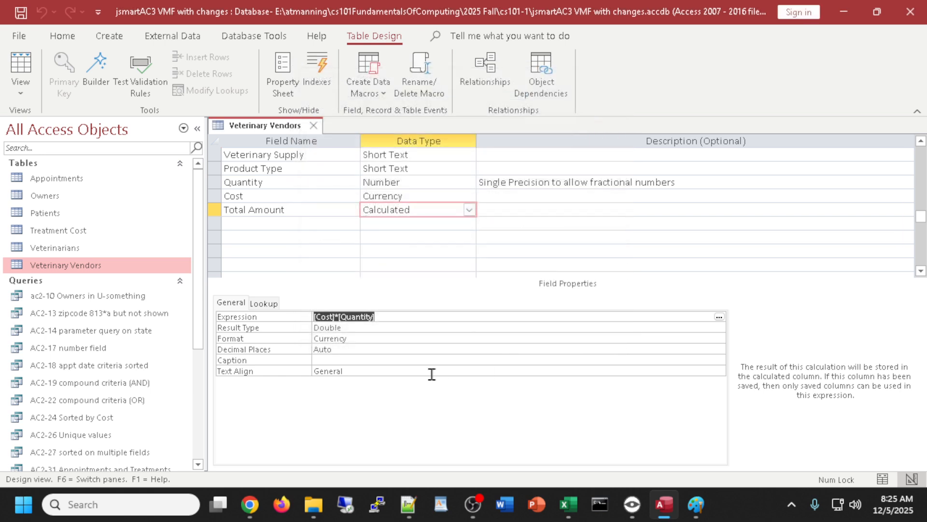
- Save the Veterinary Vendors table while returning to Datasheet view, review the Total Amount column, and close the table
click(314, 209)
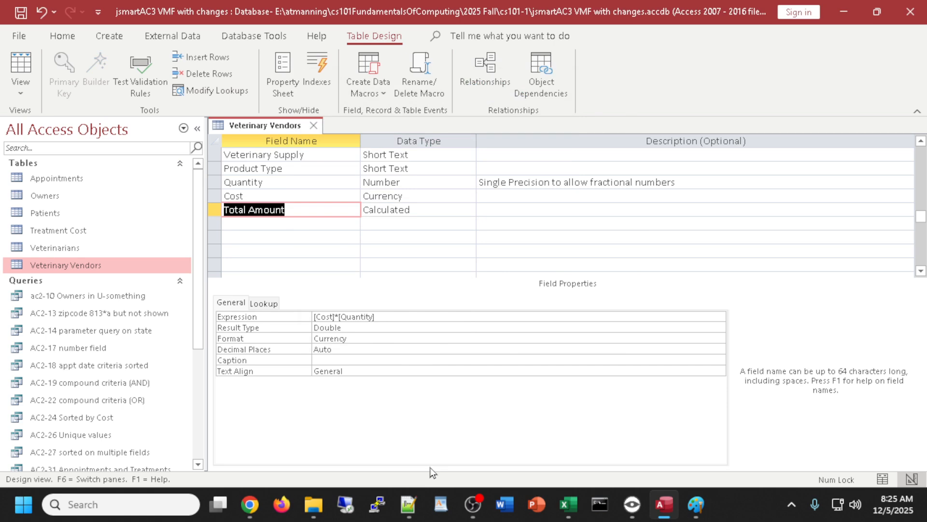
click(19, 65)
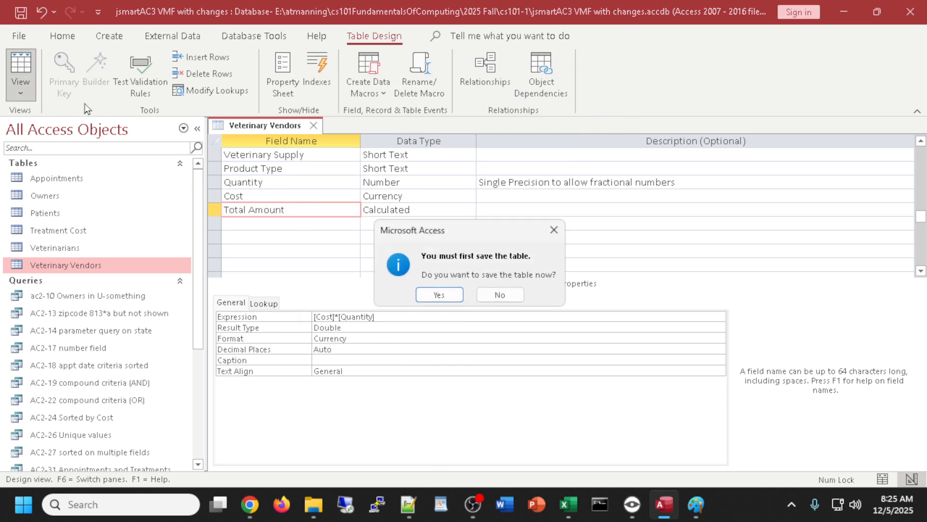
click(437, 295)
drag(612, 466, 733, 465)
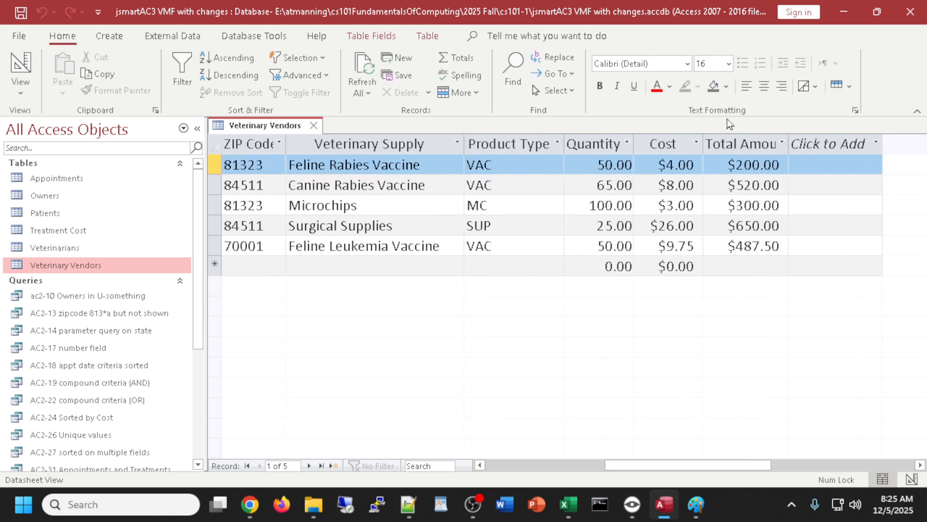
click(314, 126)
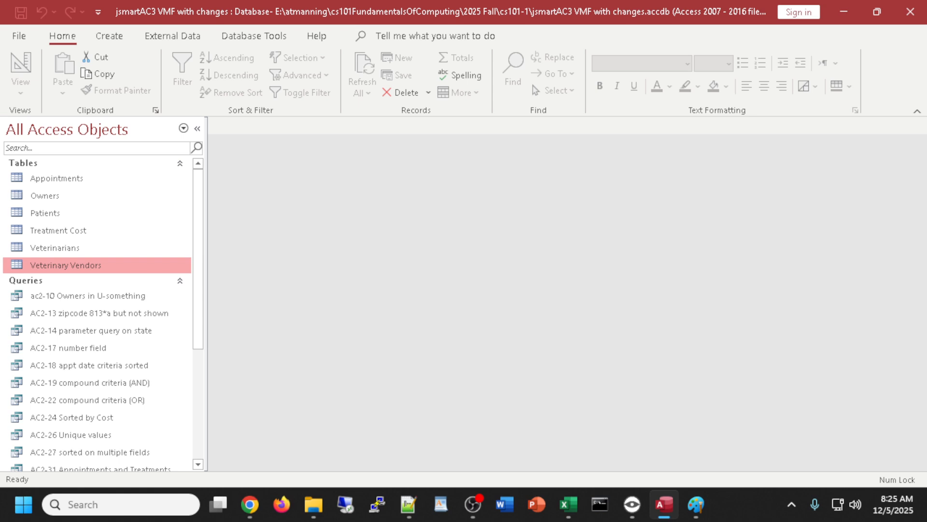
- Create a new query in Design view based on the Veterinary Vendors table and enlarge its field list to show all fields
key(alt+Tab)
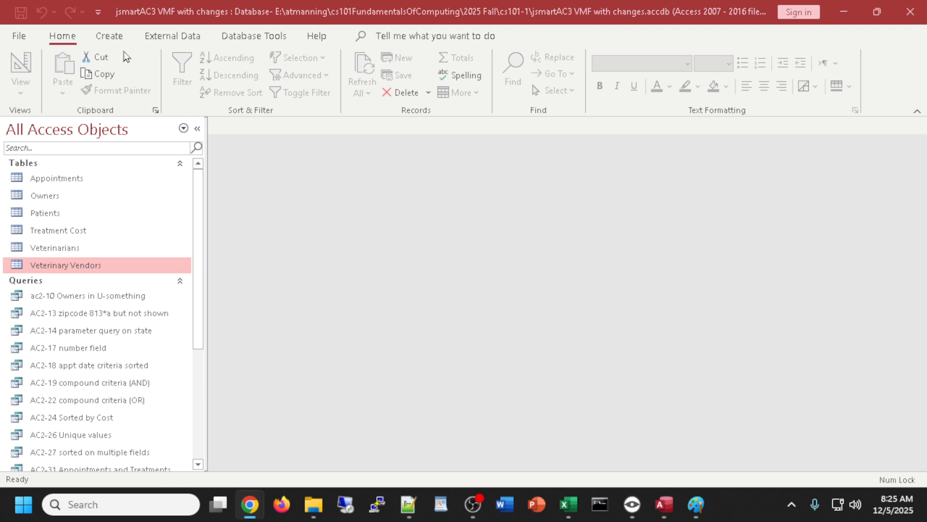
click(111, 36)
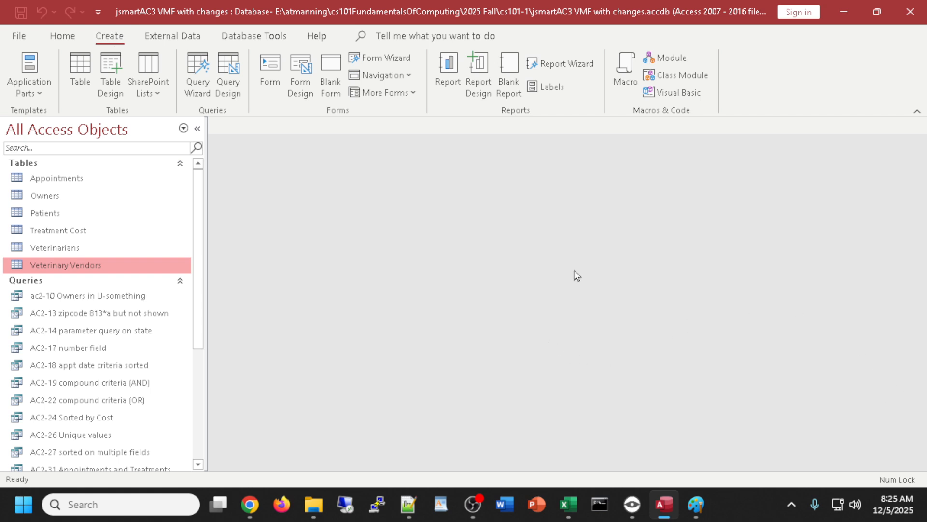
click(237, 72)
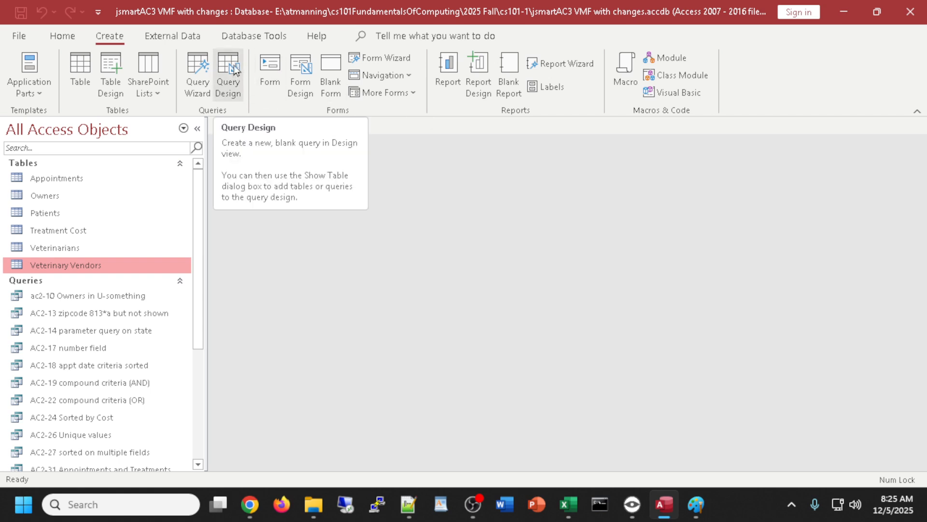
click(235, 70)
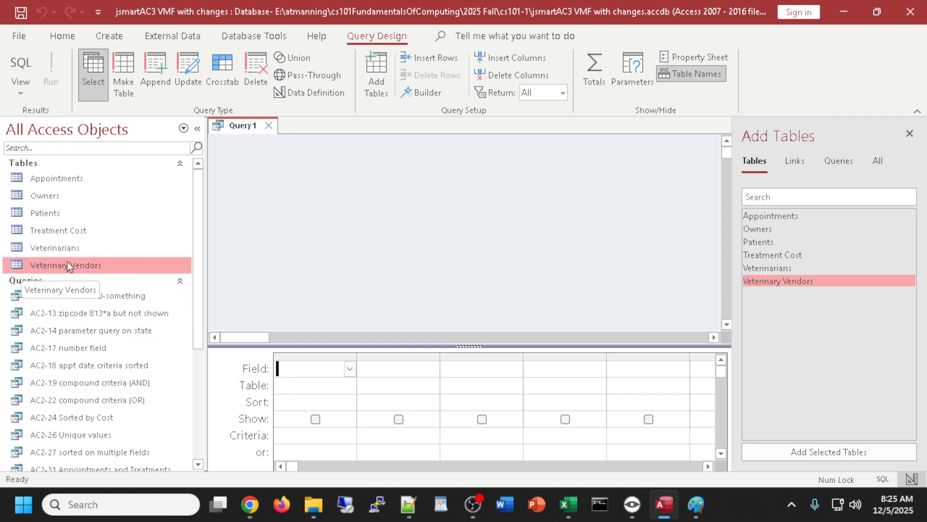
double_click(775, 280)
drag(291, 246, 311, 330)
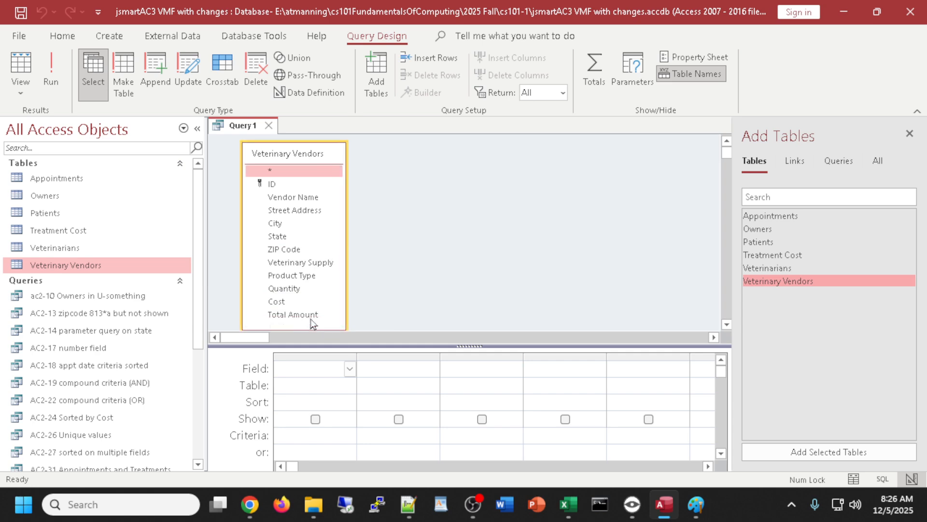
- Add Product Type to the query grid in a widened column and run the query to preview its records before returning to Design view
double_click(299, 275)
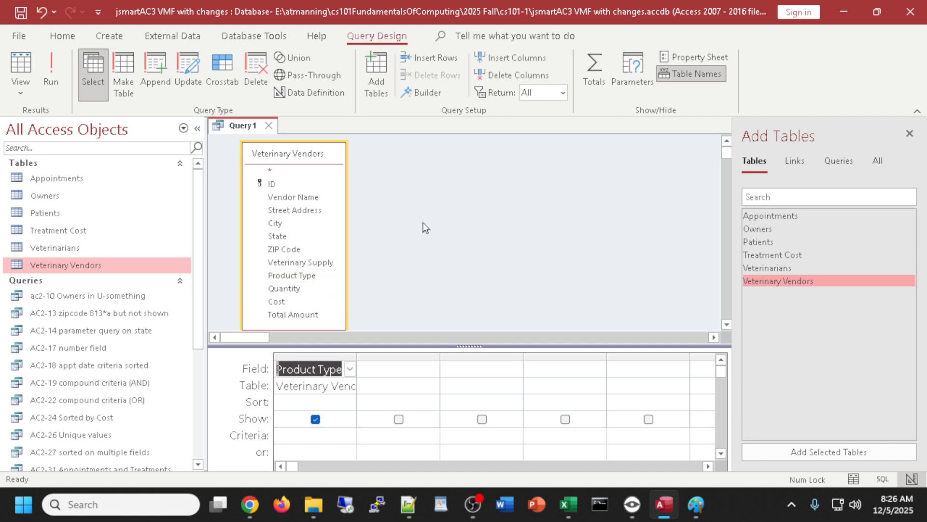
drag(357, 360, 443, 363)
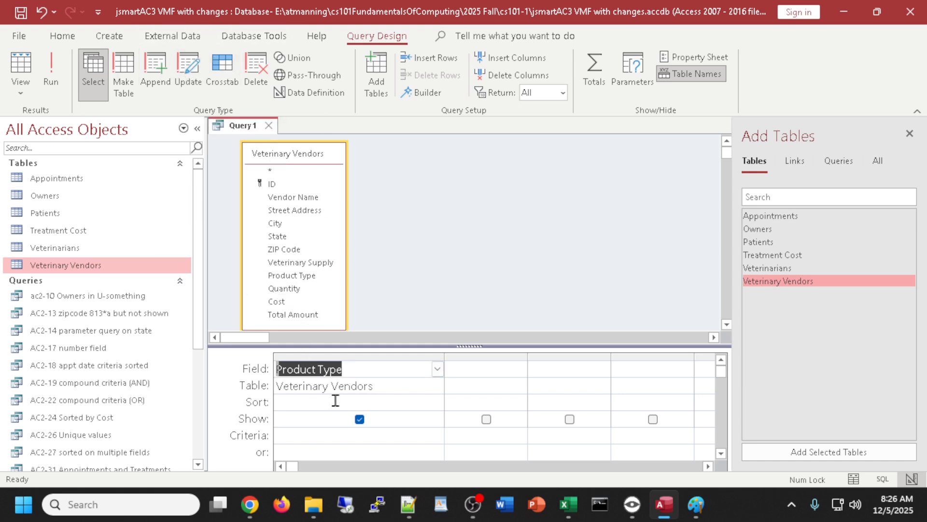
click(51, 70)
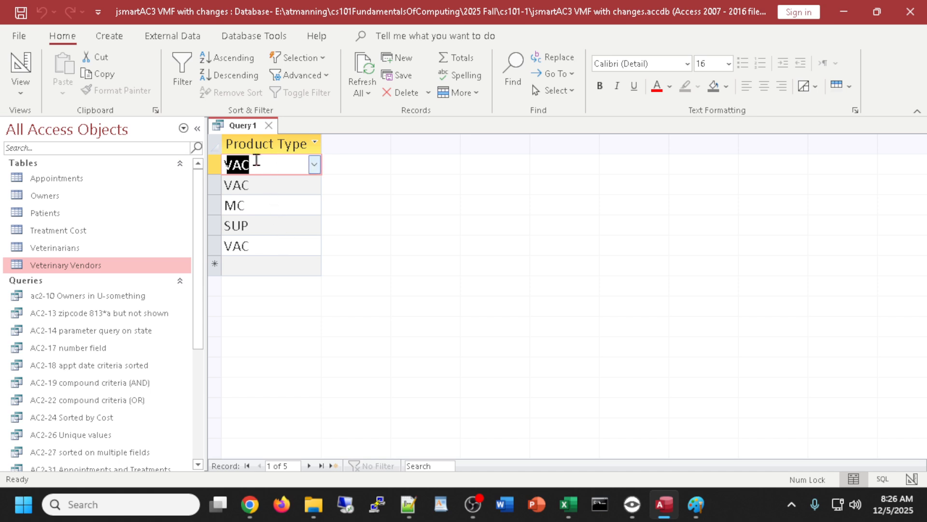
click(20, 63)
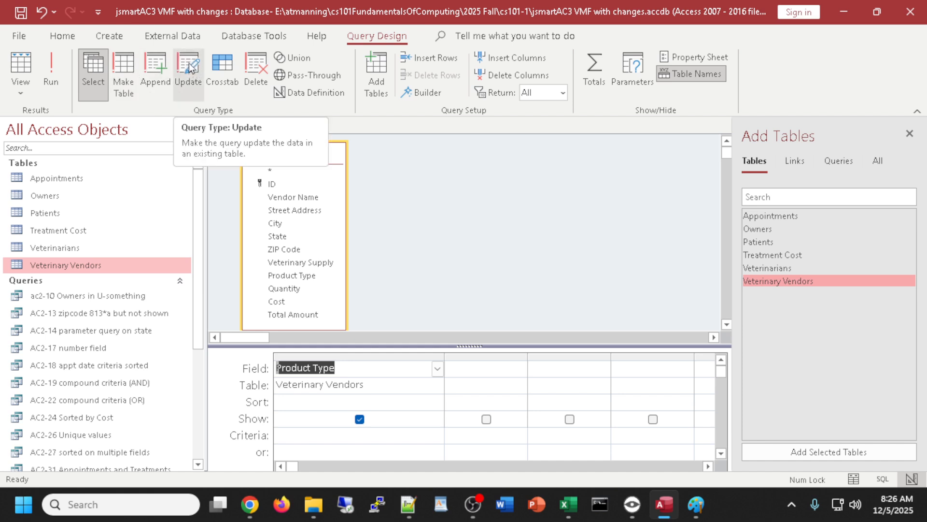
- Convert the query to an update query that updates the Product Type field to "VAC"
drag(470, 346, 469, 293)
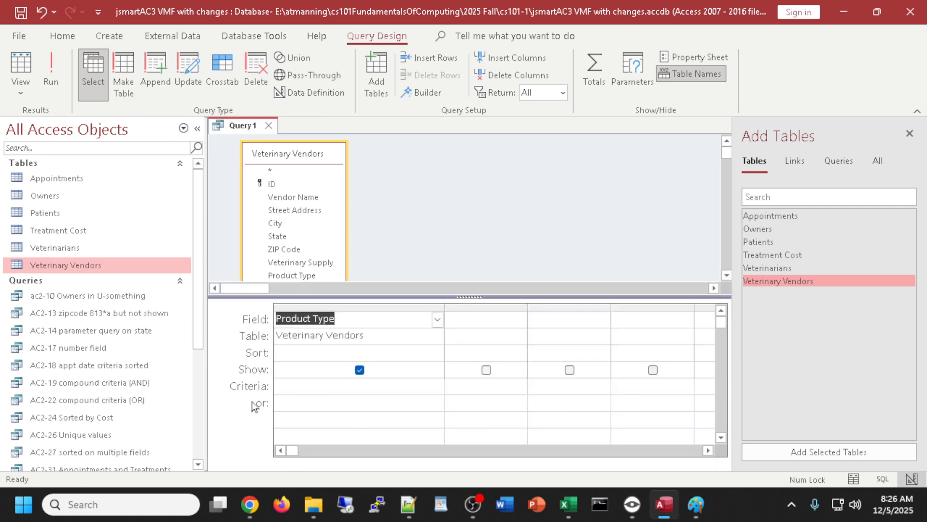
click(192, 66)
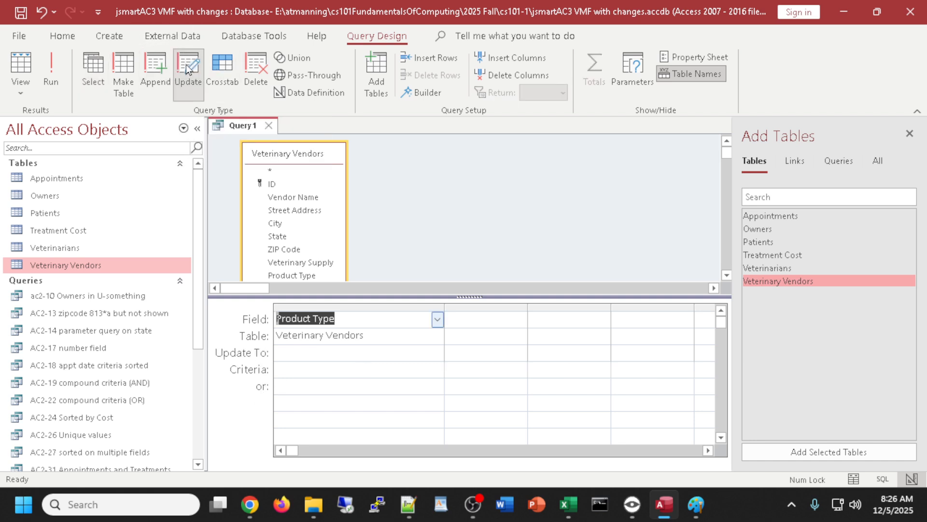
click(326, 355)
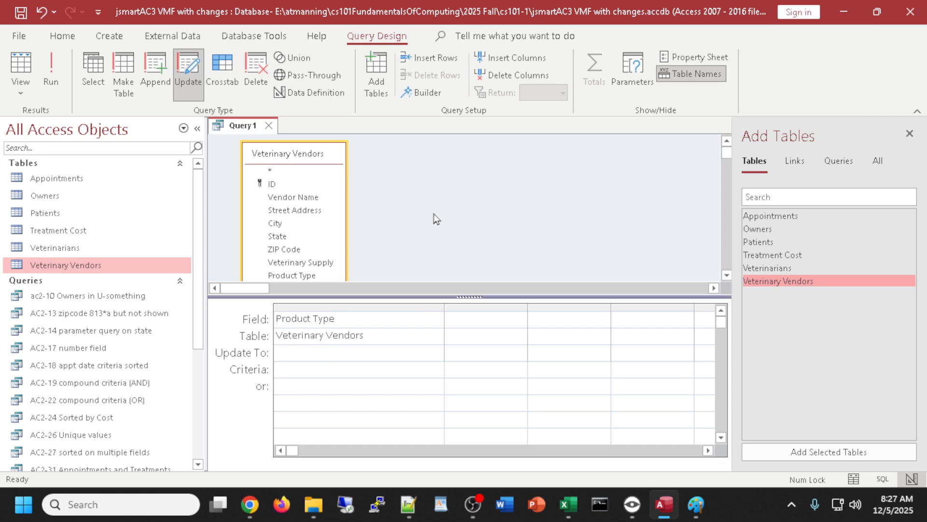
text(VAC)
- Set the Product Type criteria to Is Null
click(296, 368)
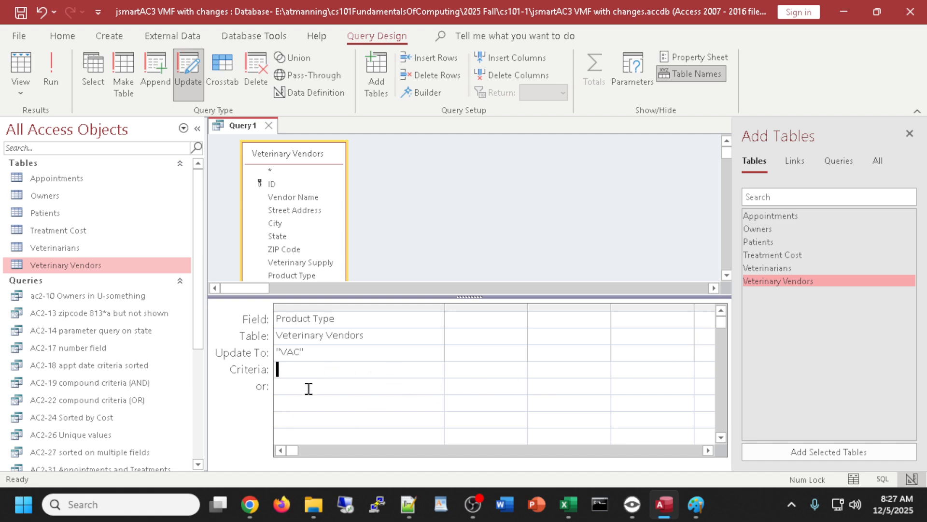
text(is nuy)
key(BackSpace)
text(ll)
click(425, 390)
drag(321, 369, 249, 370)
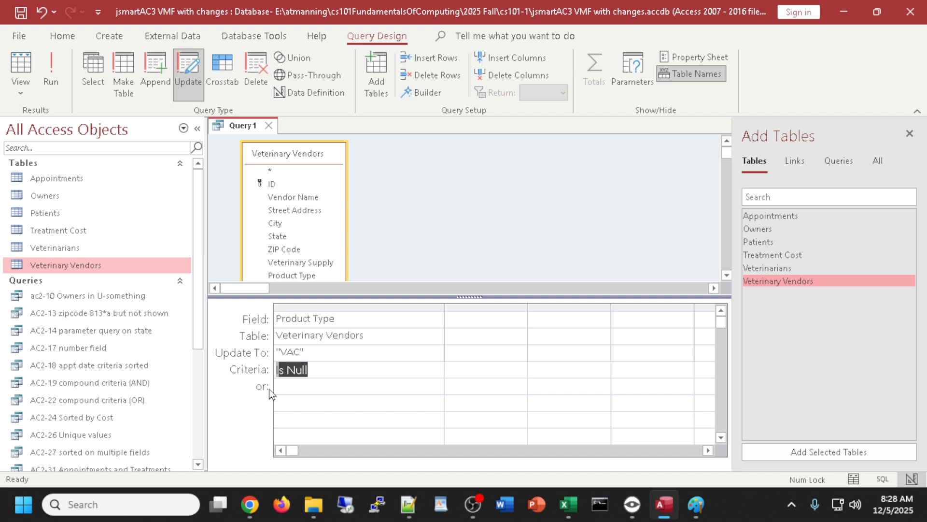
- Run the update query, confirm the update, and show the query in Datasheet view
click(316, 370)
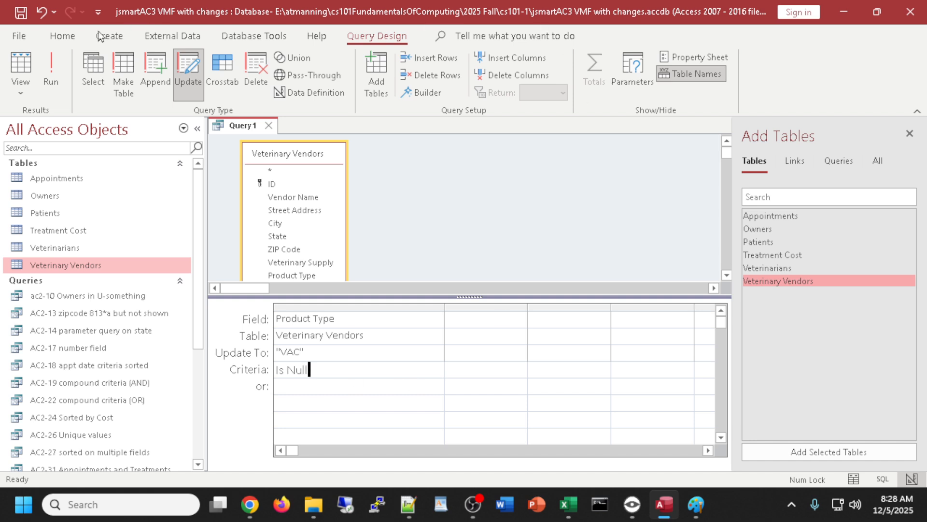
click(52, 61)
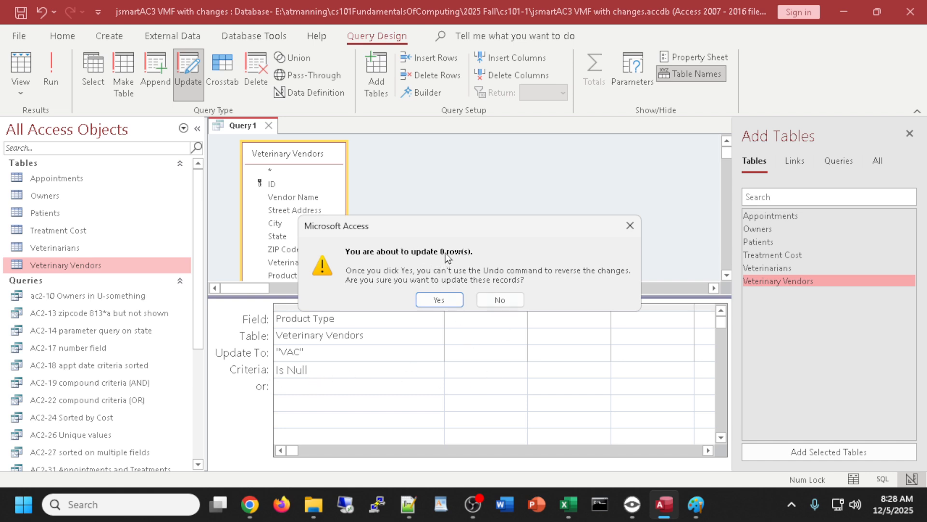
click(447, 299)
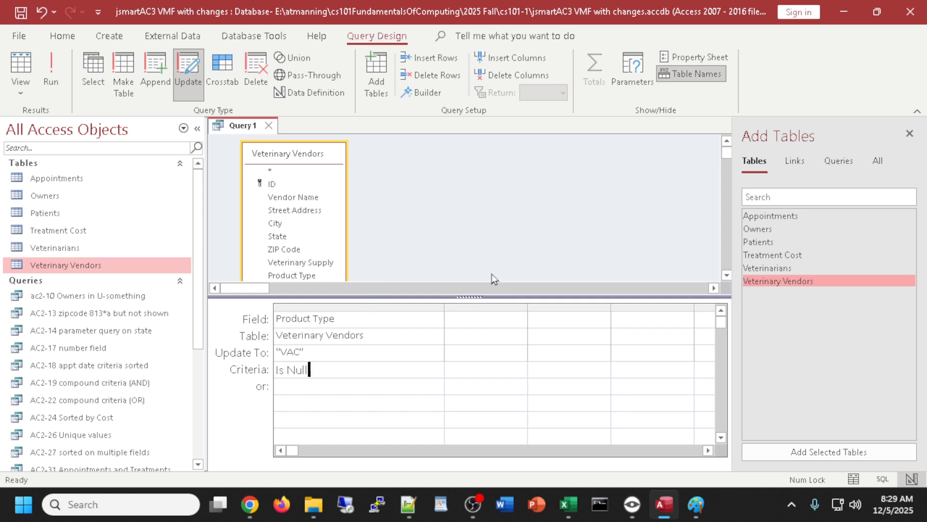
click(20, 63)
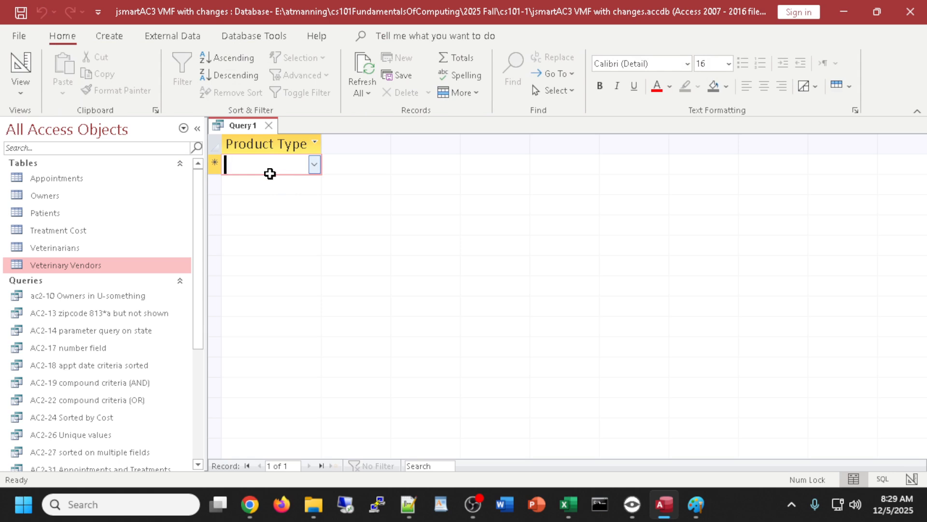
- Clear the Product Type of the Feline Leukemia Vaccine record in the Veterinary Vendors table and close the table
double_click(83, 267)
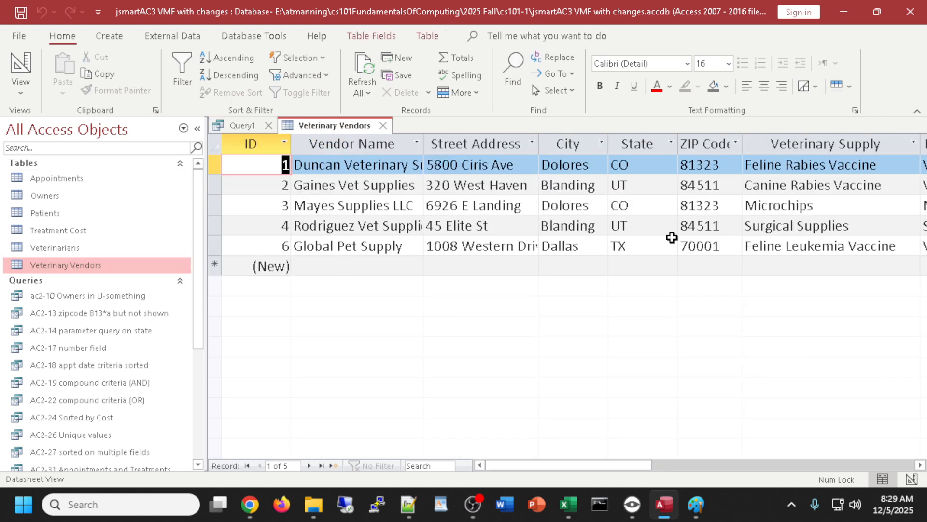
drag(560, 467, 658, 467)
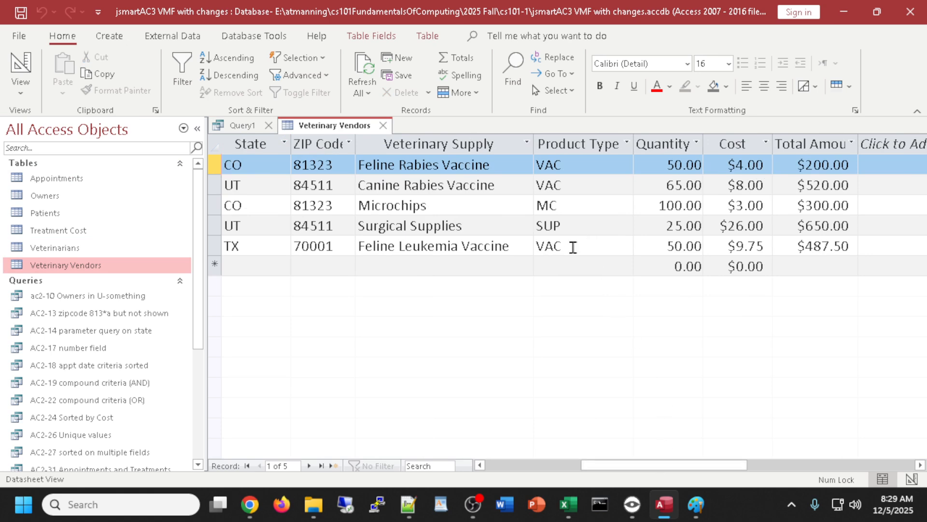
drag(572, 246, 517, 244)
key(Delete)
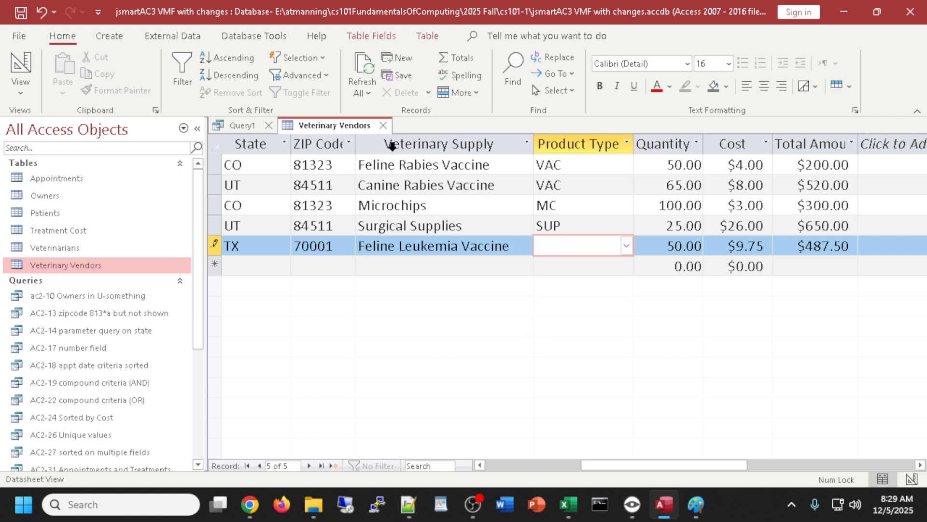
click(383, 125)
- Preview the records matched by the update query, return to Design view, and run the query, confirming the update
click(21, 65)
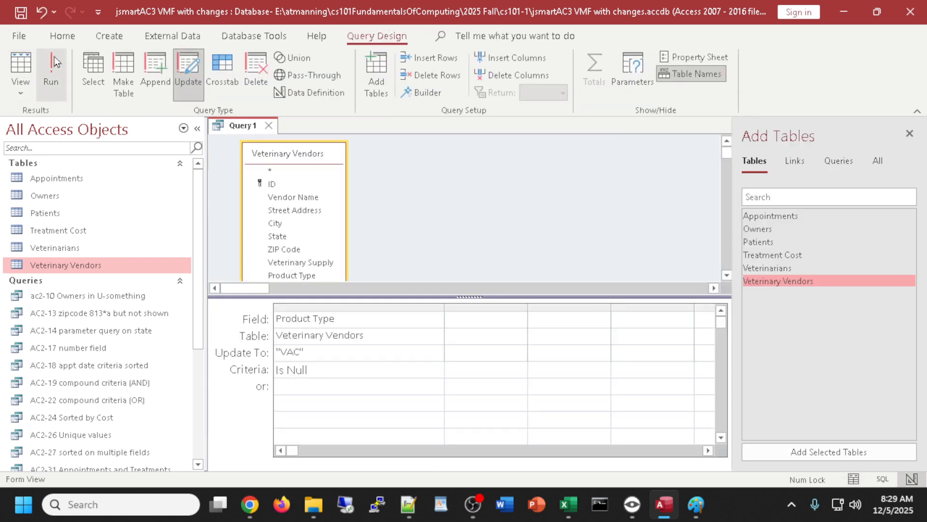
click(24, 65)
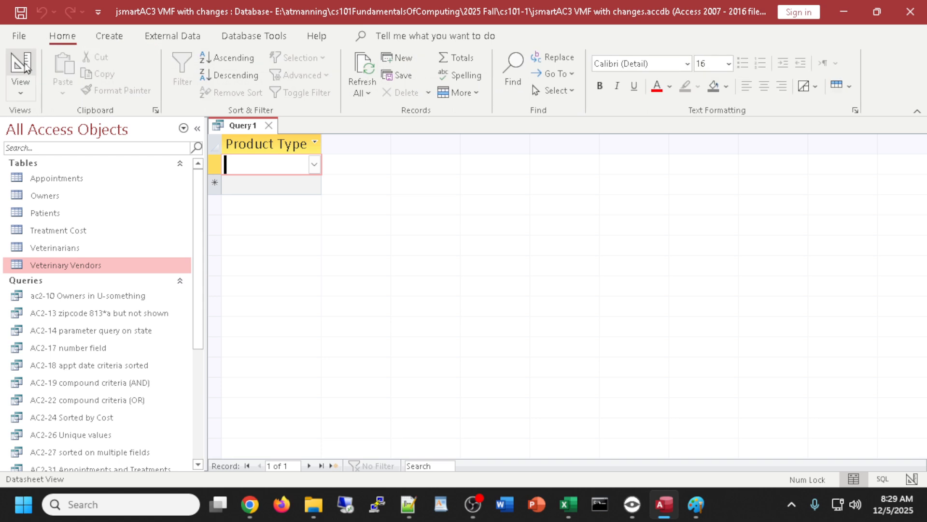
click(22, 65)
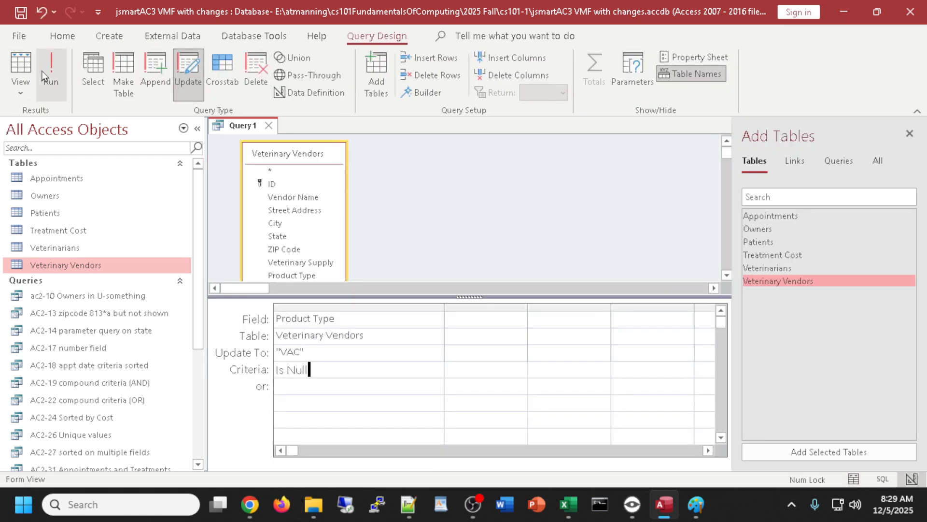
click(56, 65)
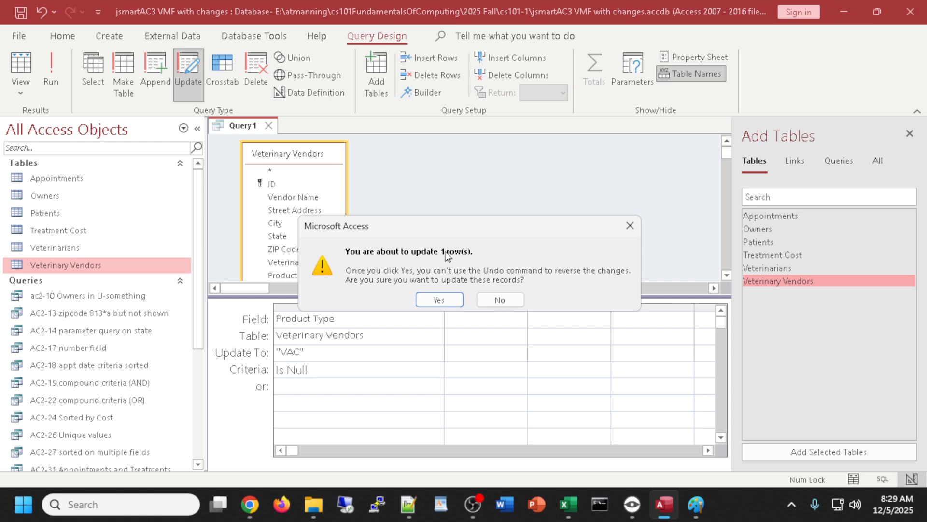
click(451, 300)
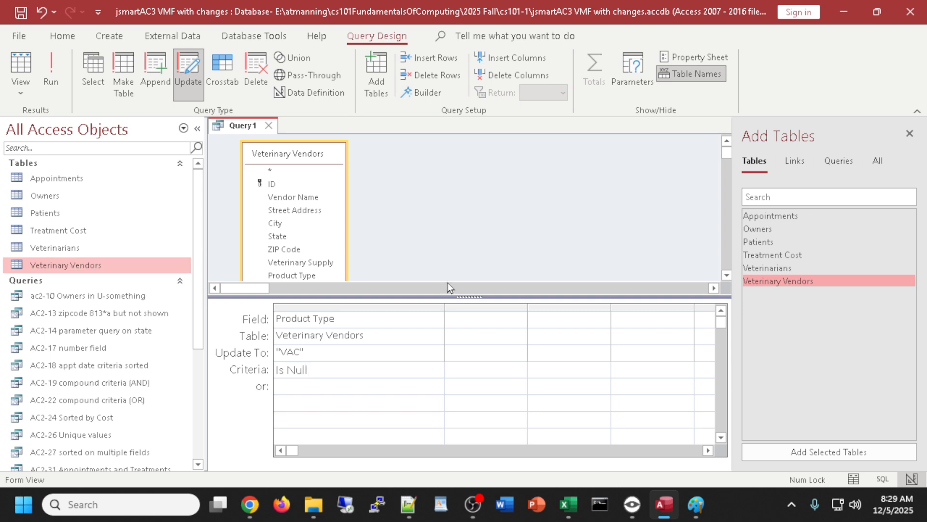
- Open the Veterinary Vendors table to check the Product Type values, glance at its design, and close it
double_click(56, 265)
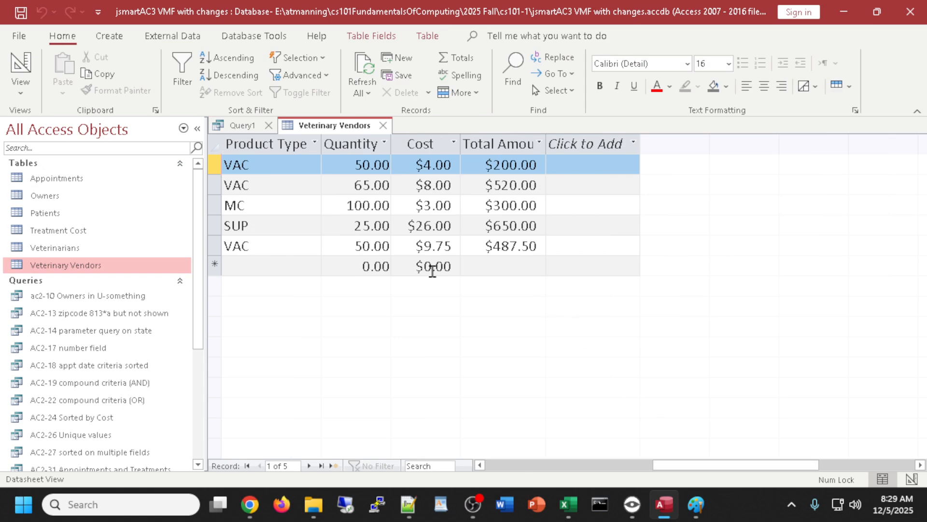
drag(656, 464, 583, 465)
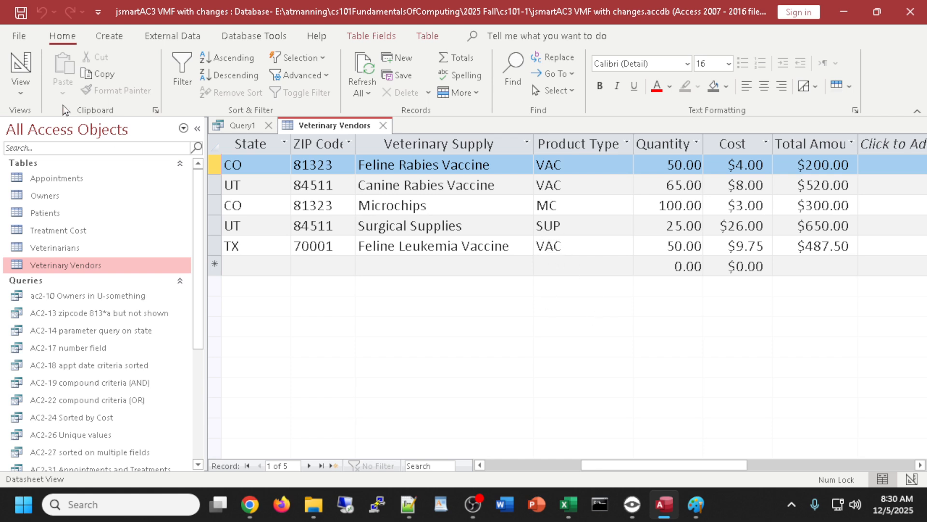
click(23, 72)
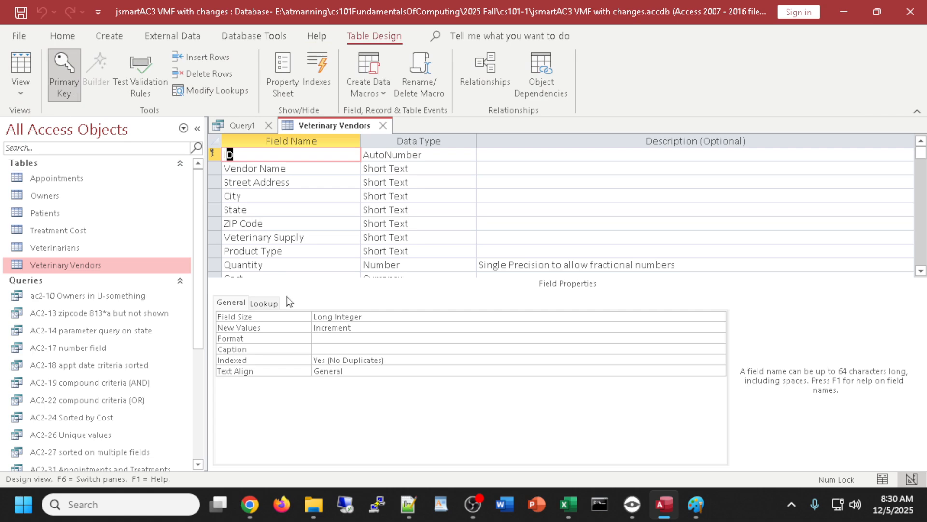
click(383, 125)
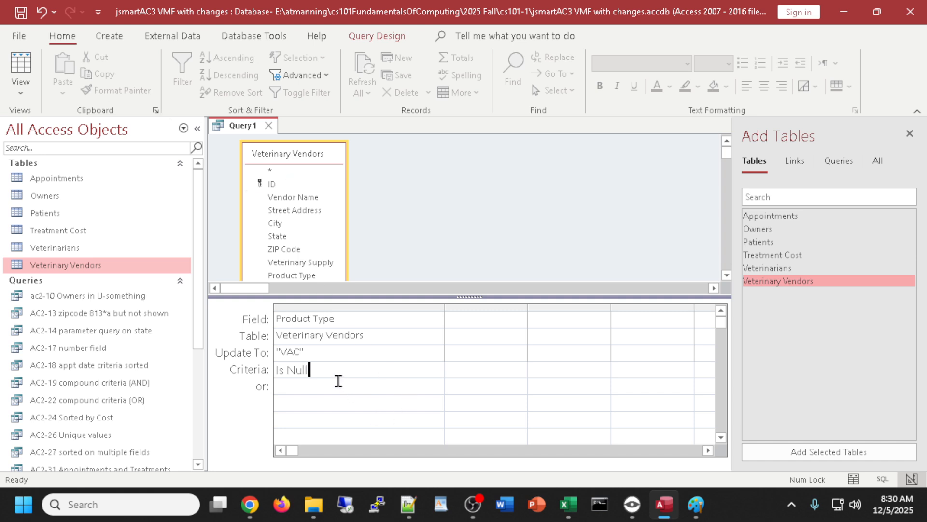
drag(311, 370, 273, 372)
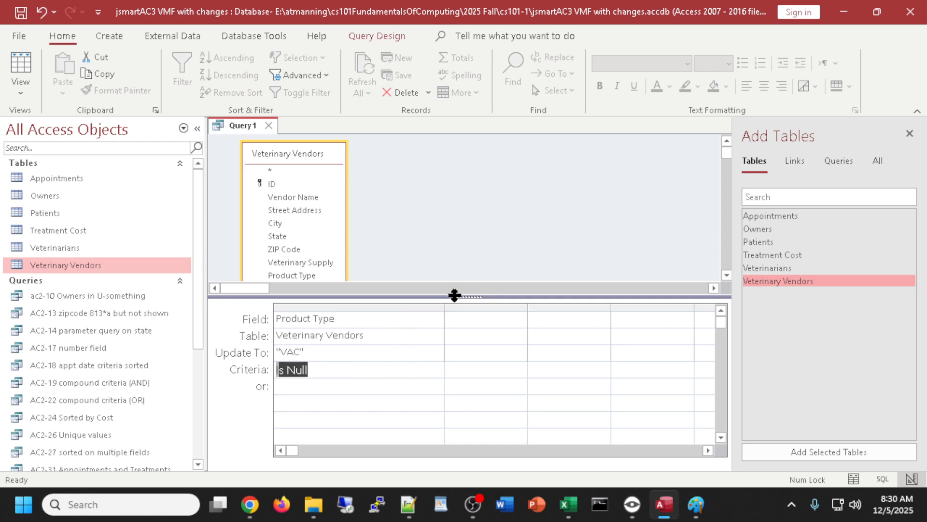
drag(467, 296, 468, 308)
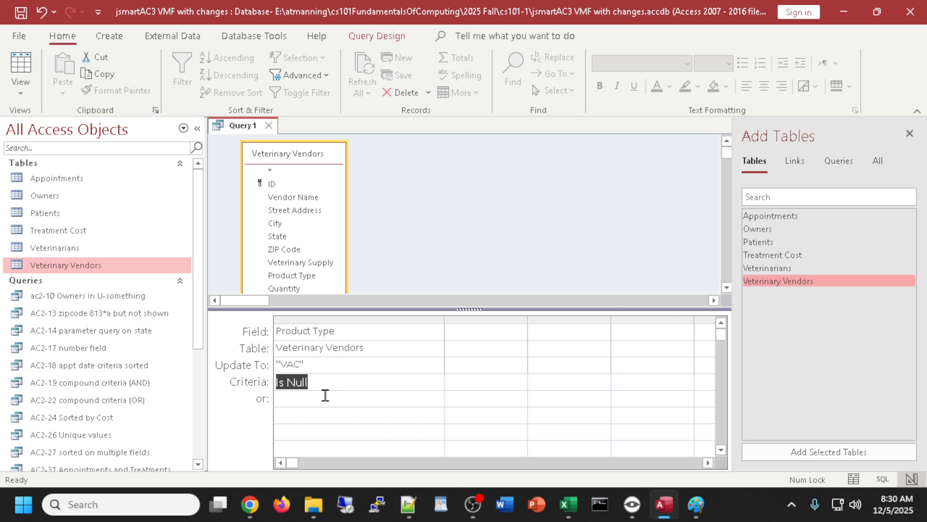
click(333, 383)
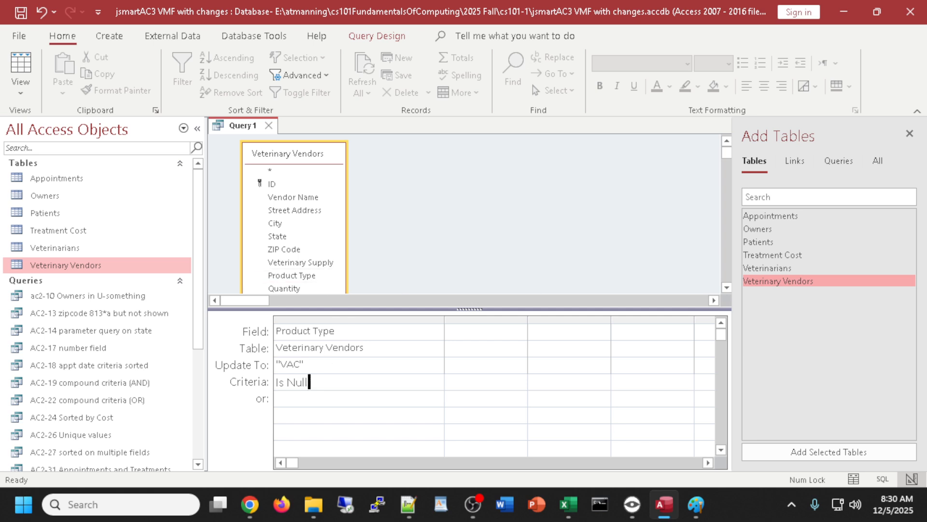
key(alt+Tab)
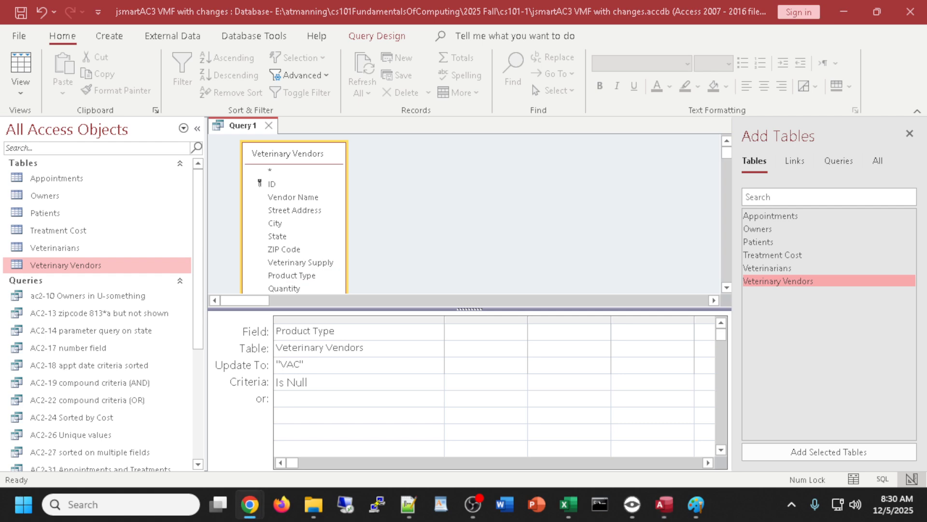
click(369, 254)
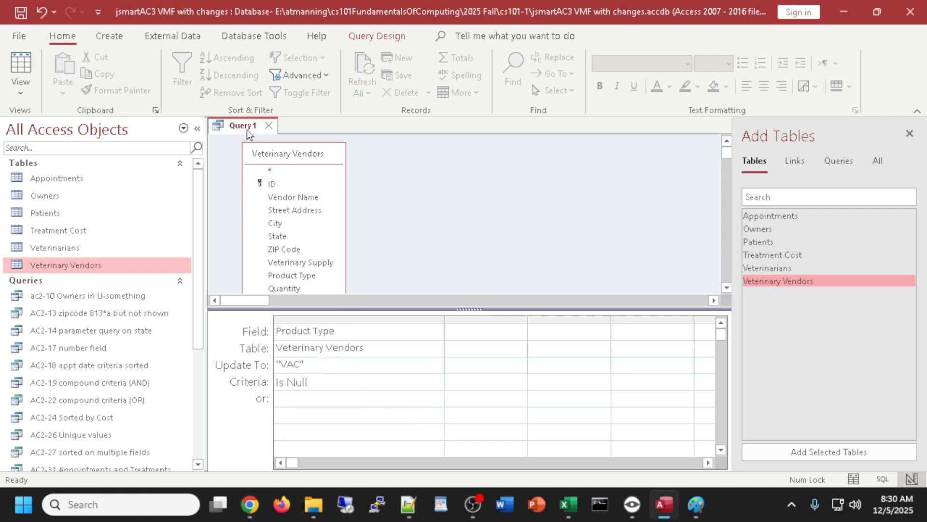
- Save the update query as "AC3-26 Update VAC where blank (Is Null)" and close it
key(ctrl+s)
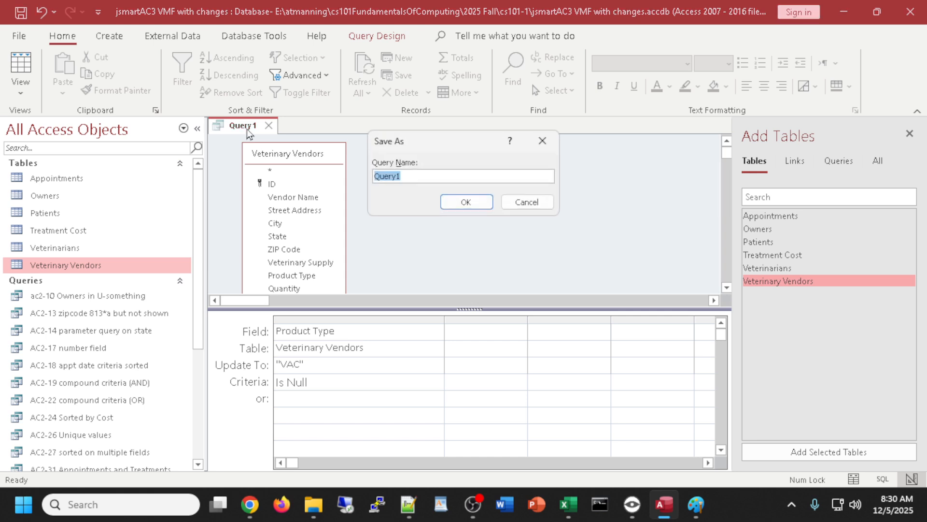
text(AC)
text(2)
text(-26)
text( Update V)
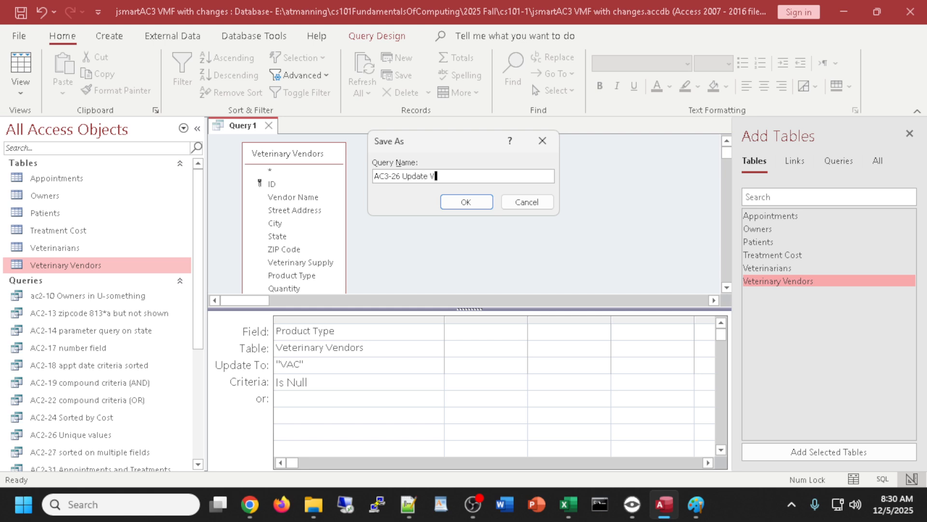
text(AC where blank (Is Null)
click(478, 207)
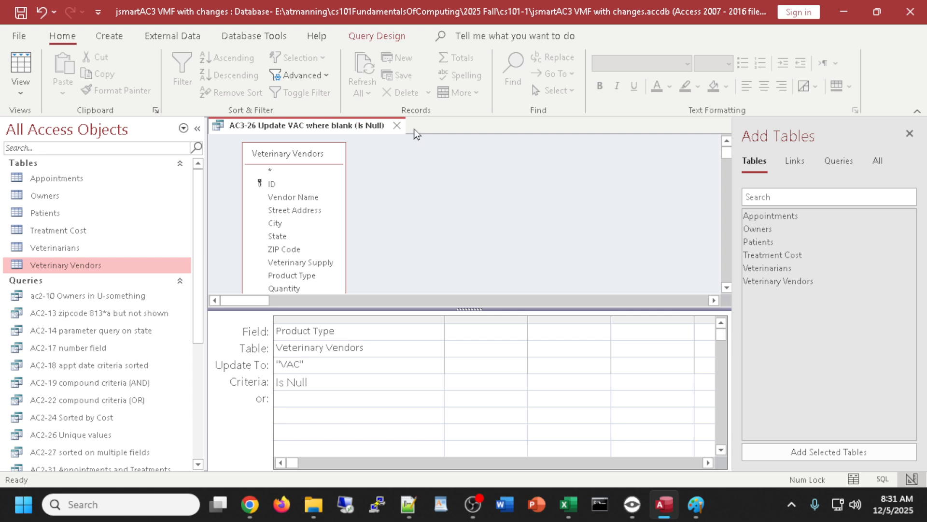
click(398, 127)
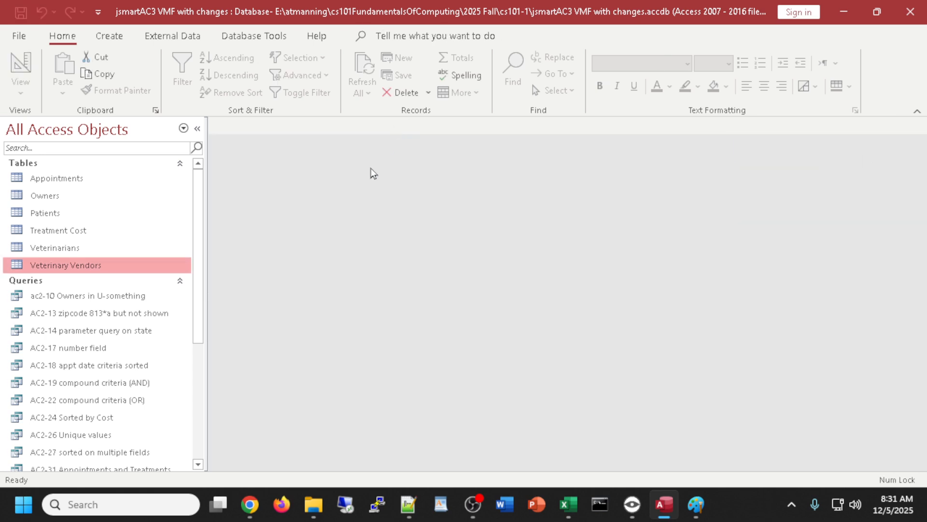
- Launch the saved AC3-26 update query from the object list and dismiss its run confirmation
drag(197, 244, 45, 368)
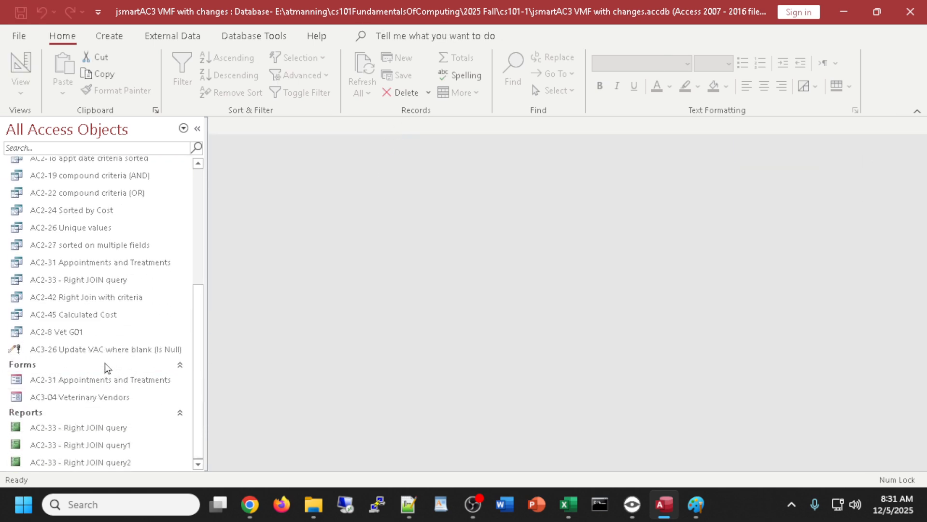
double_click(16, 351)
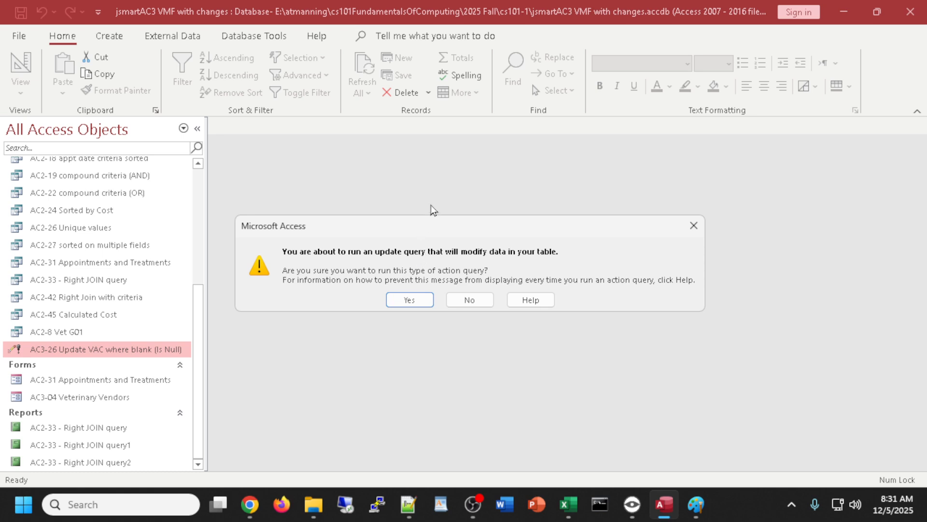
click(694, 225)
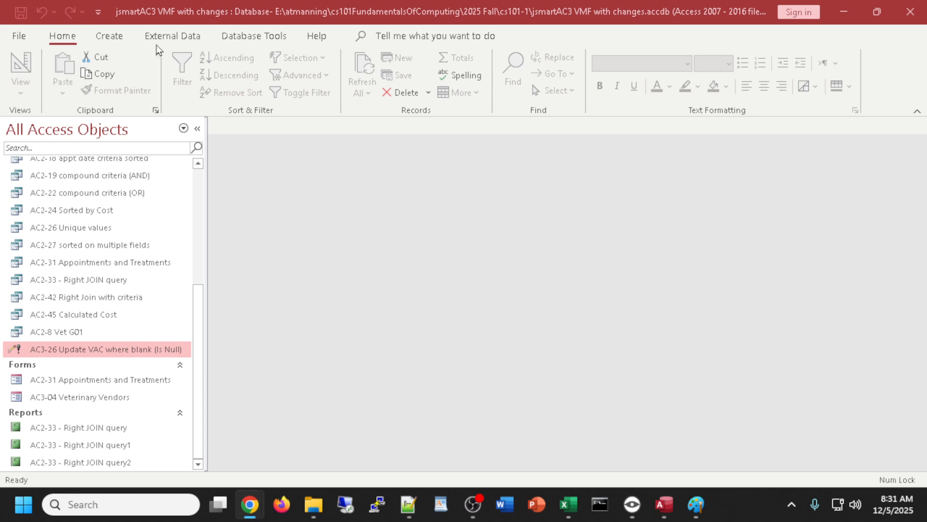
click(117, 41)
click(116, 41)
click(233, 69)
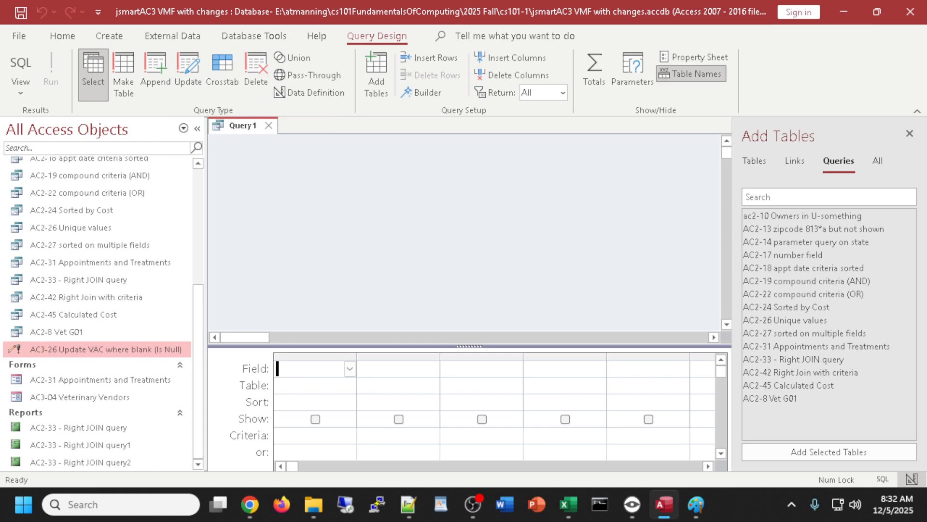
key(alt+Tab)
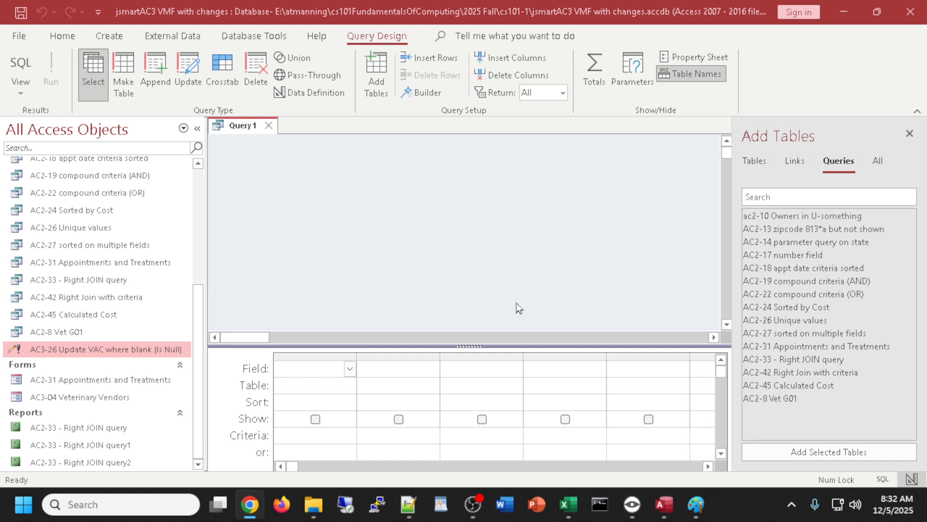
click(269, 125)
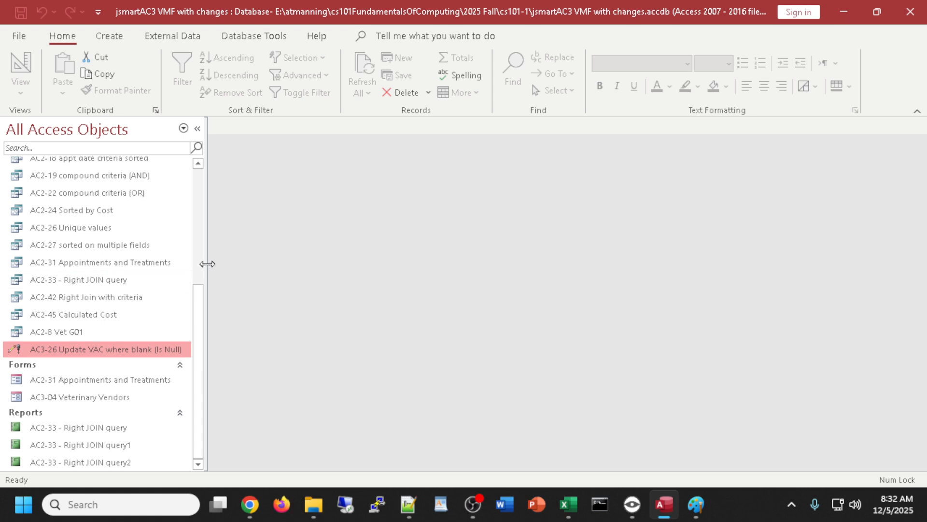
- Open the Veterinarians table and select its State column to look at the stored values
scroll(193, 309, up, 4)
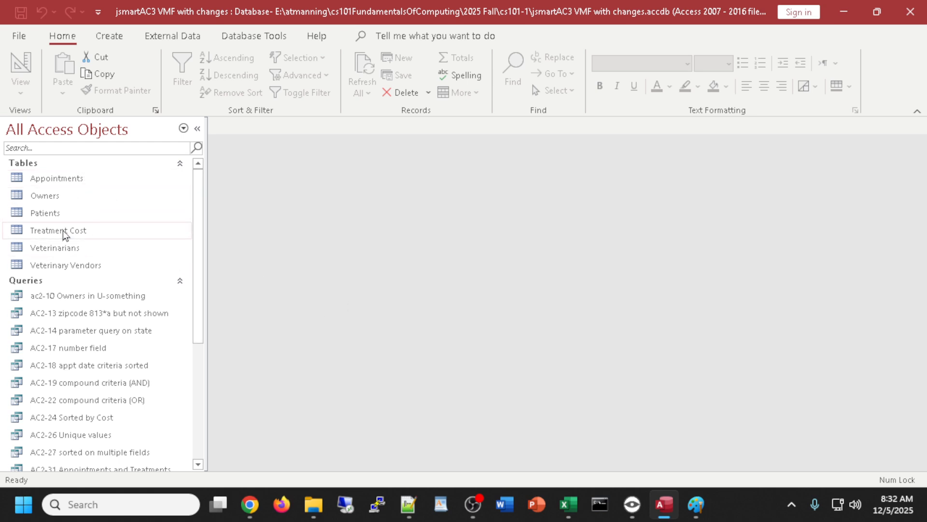
double_click(51, 248)
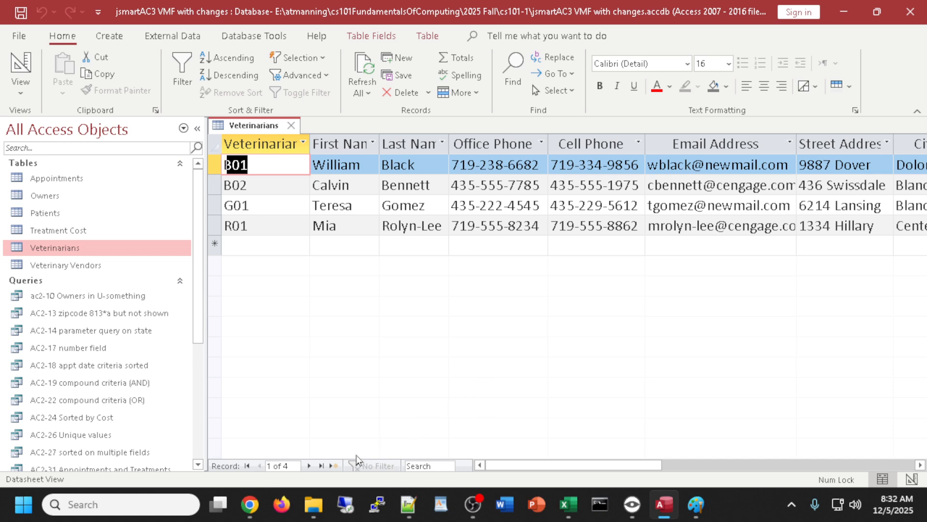
drag(518, 465, 619, 465)
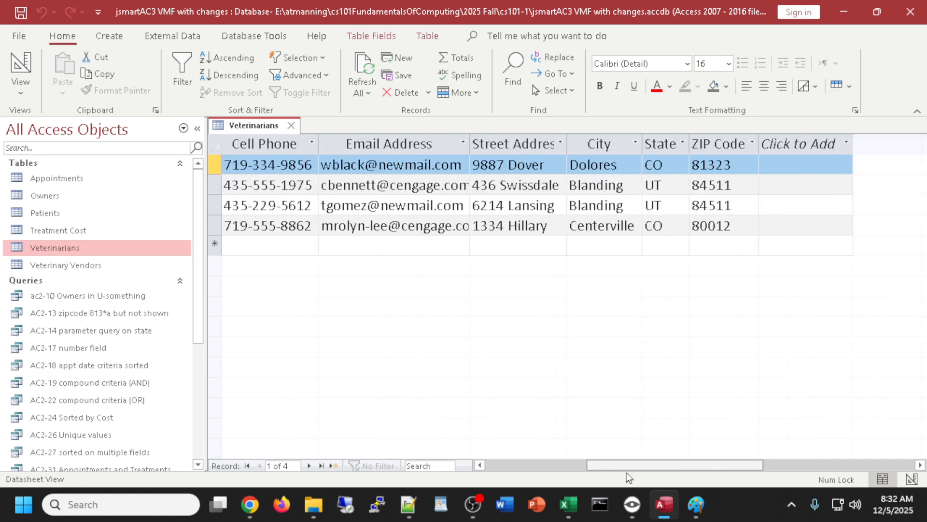
click(668, 147)
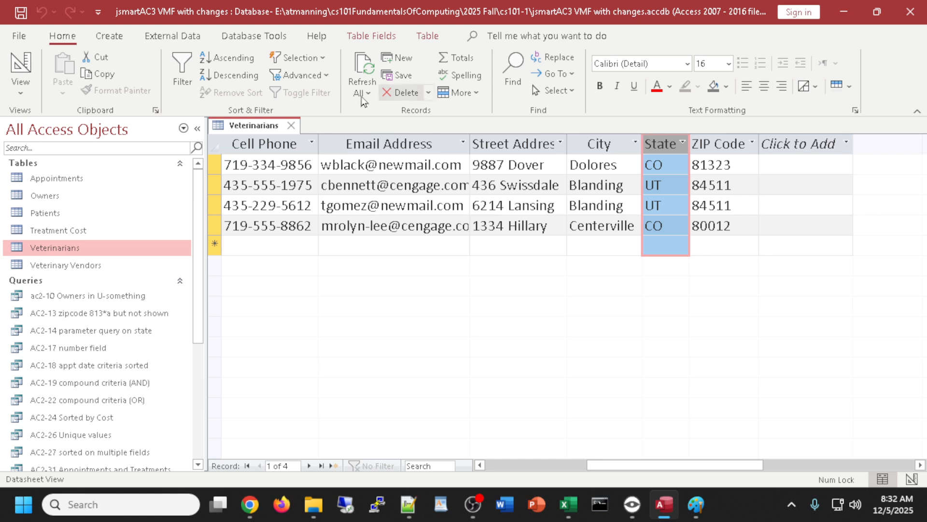
- Examine the State field's Field Size property in the Veterinarians table's Design view, and close the table
click(21, 68)
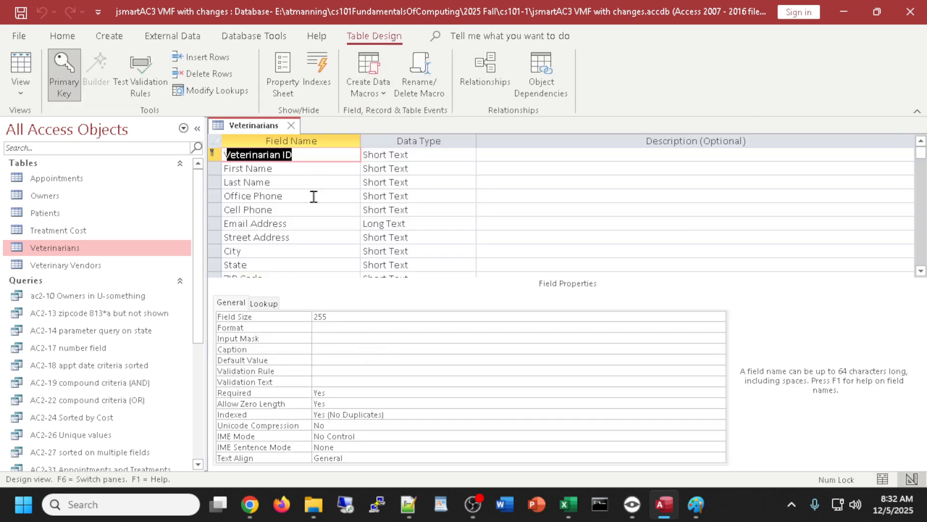
click(265, 262)
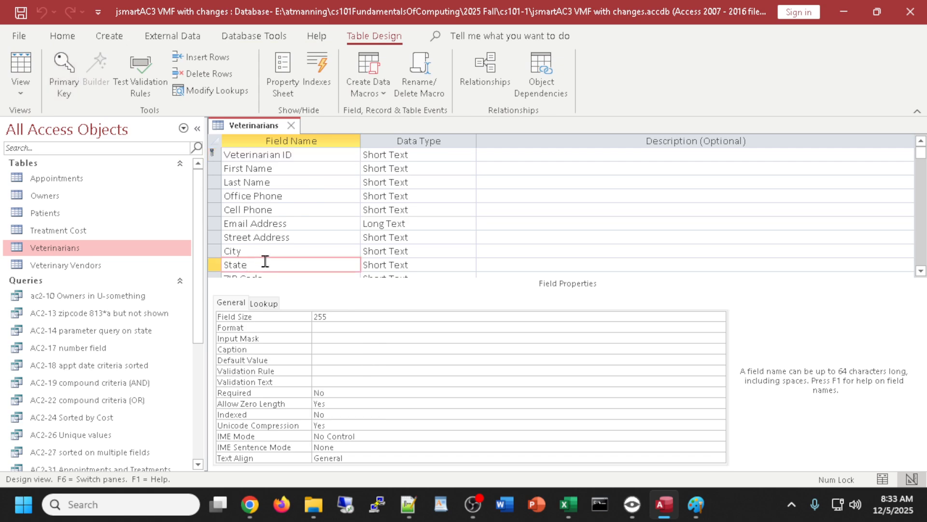
double_click(321, 315)
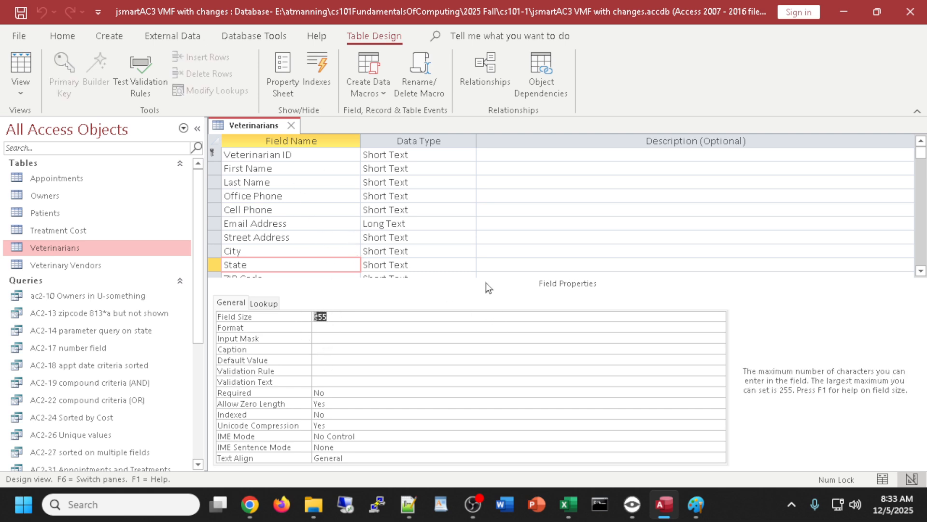
scroll(467, 232, down, 1)
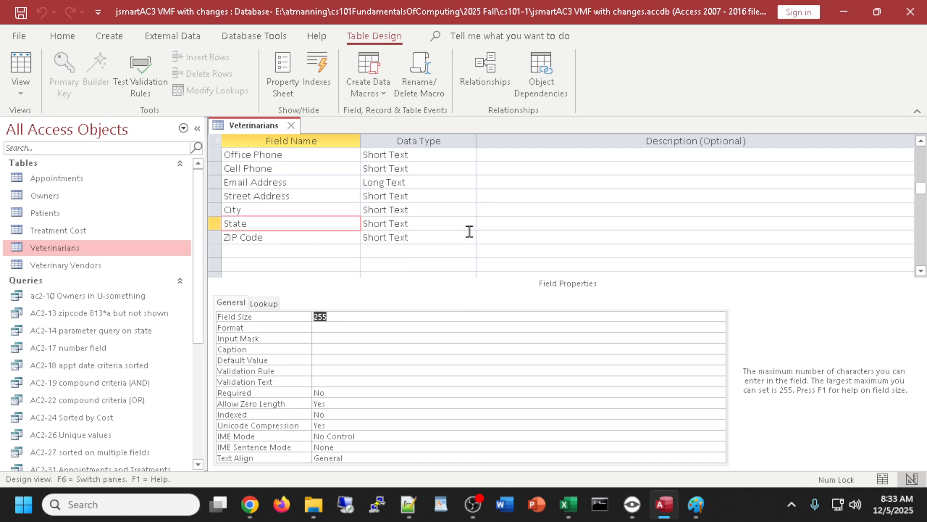
scroll(469, 232, up, 1)
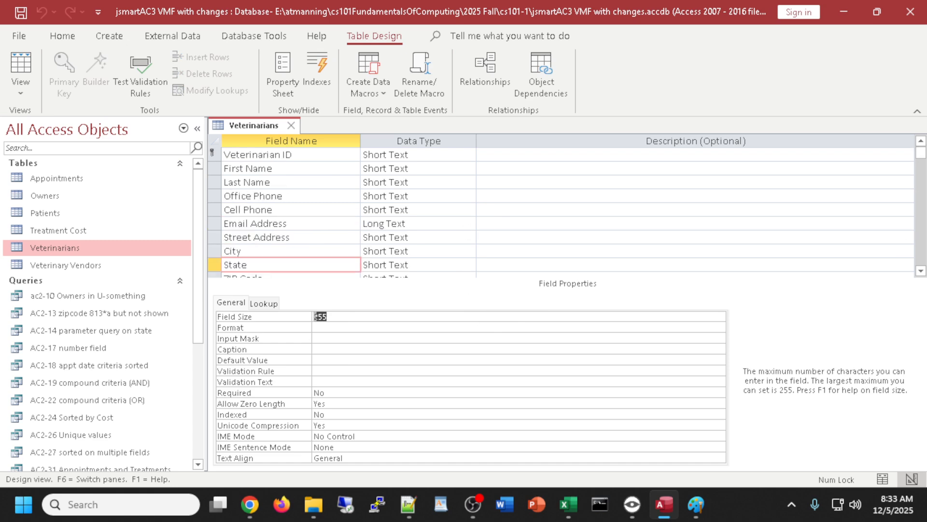
key(alt+Tab)
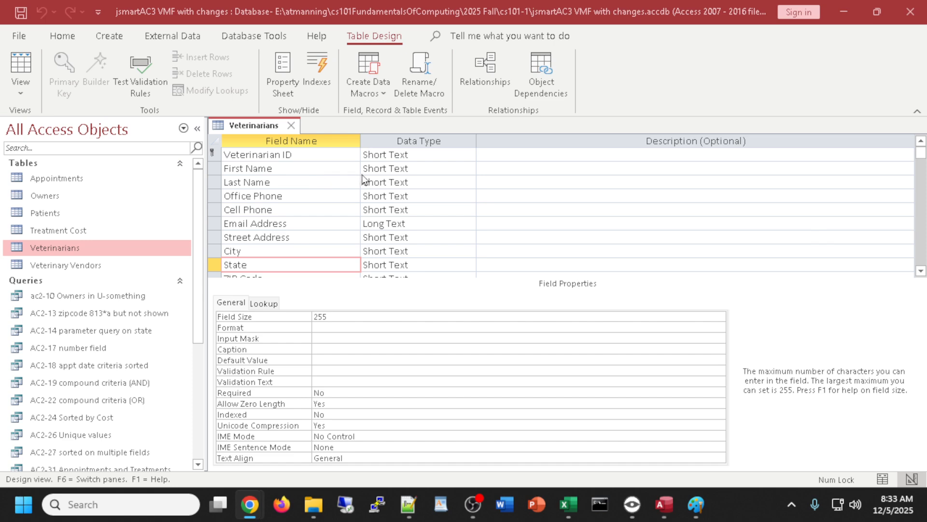
click(291, 125)
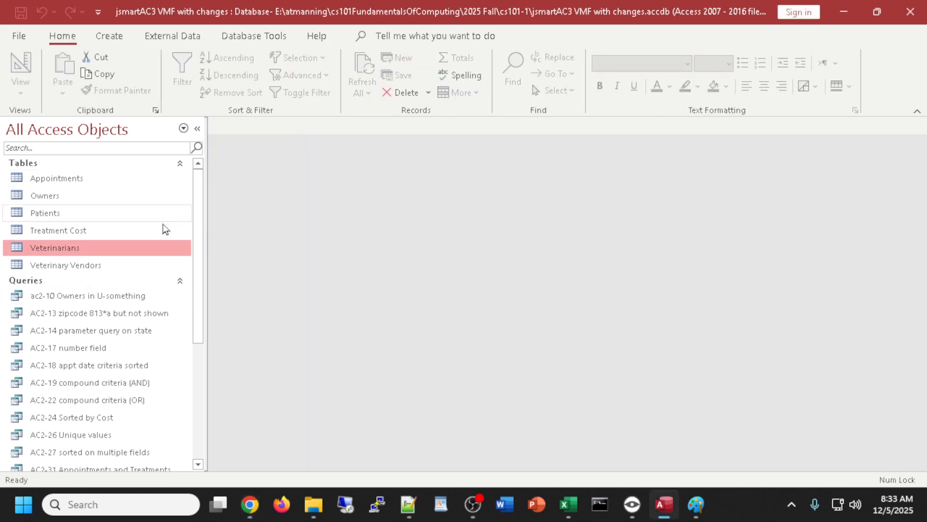
- Open the Veterinary Vendors table in Design view and set the Vendor Name field's Required property to Yes
right_click(51, 264)
click(69, 221)
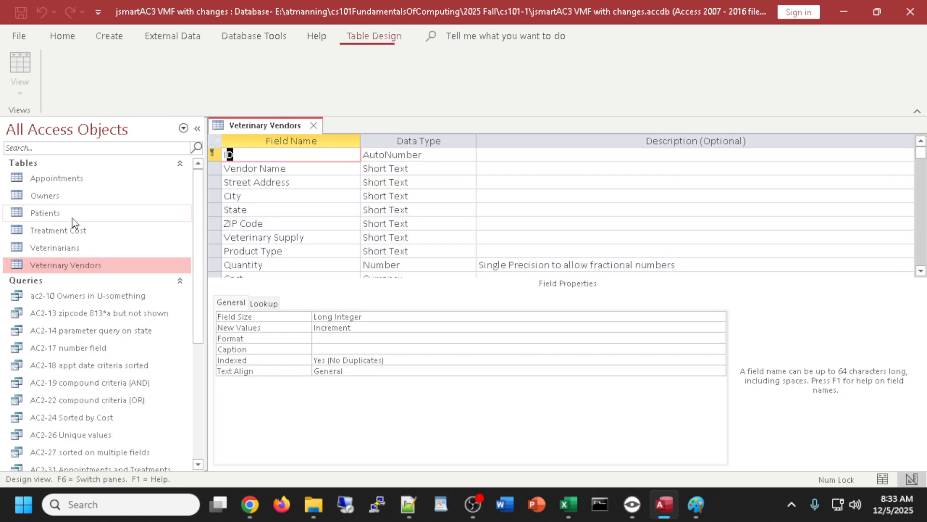
click(420, 171)
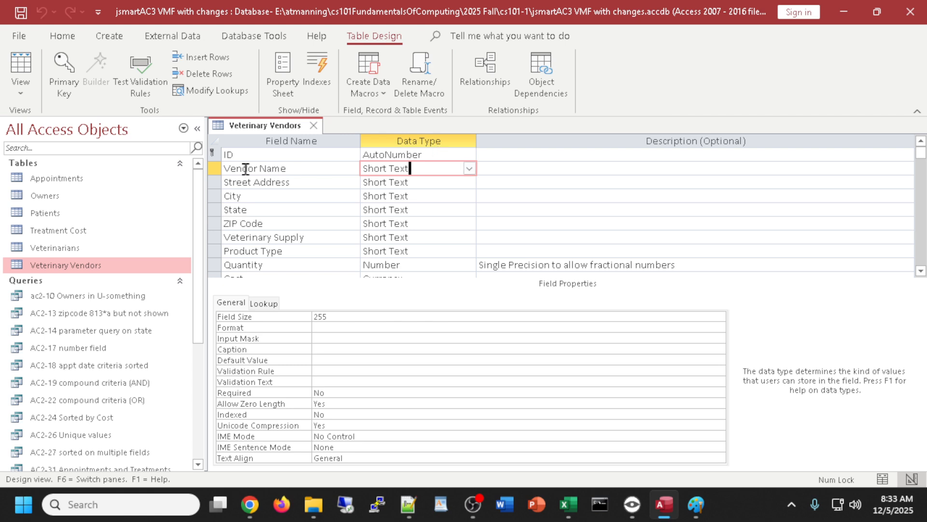
double_click(318, 392)
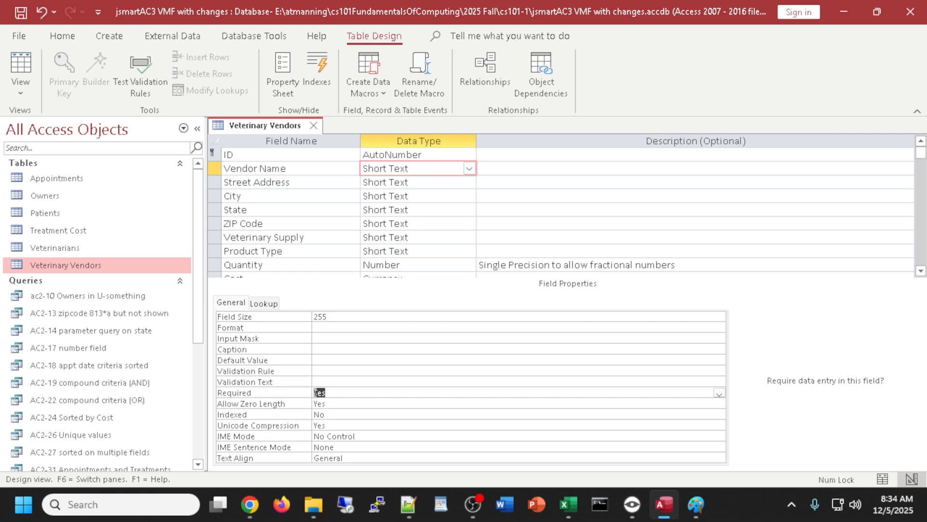
key(alt+Tab)
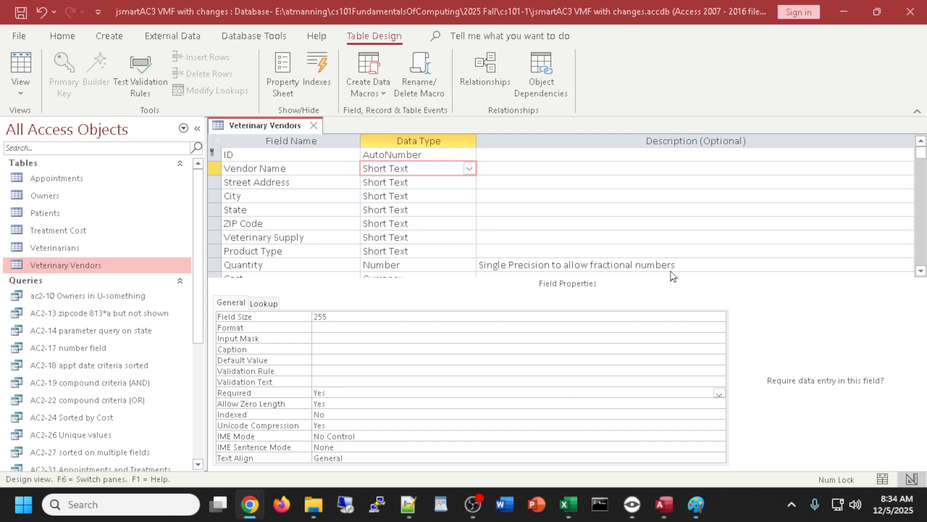
- Give the Quantity field the validation rule >0 and <=1000
scroll(240, 263, down, 1)
click(243, 223)
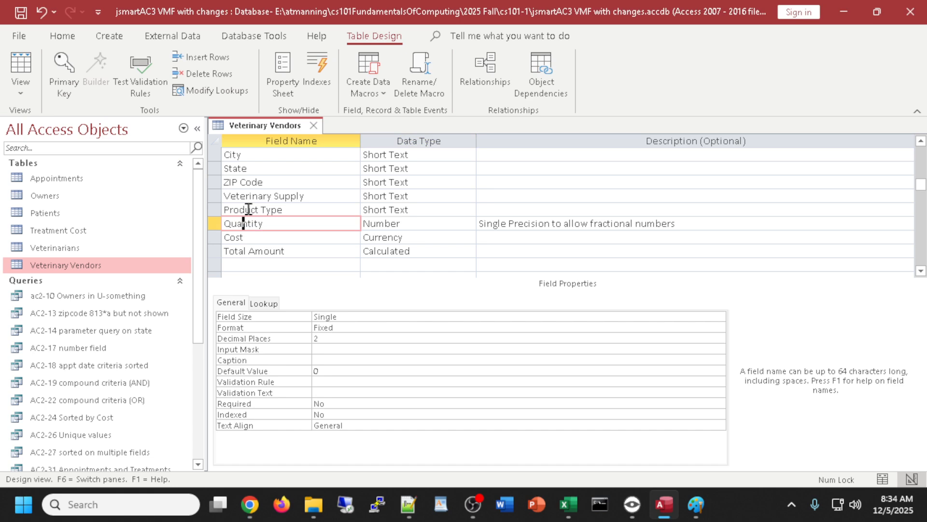
click(323, 382)
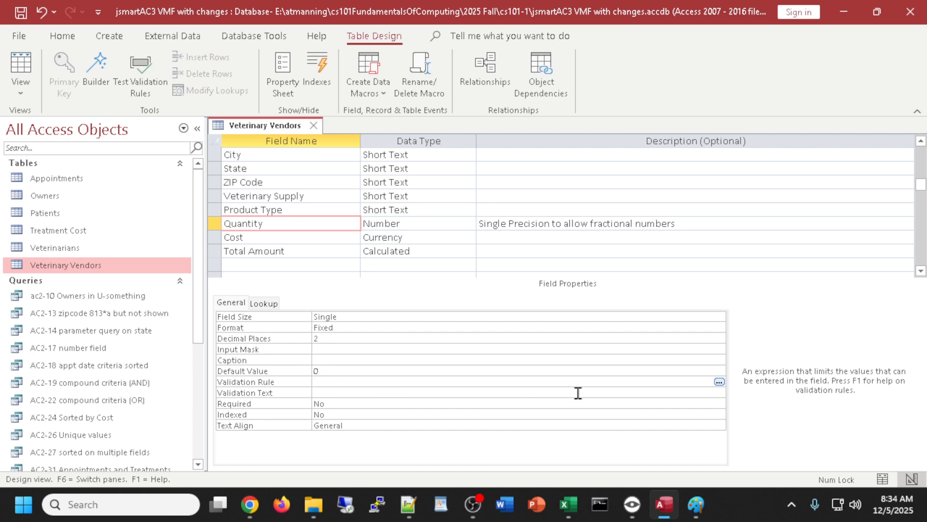
text(>0)
text(an)
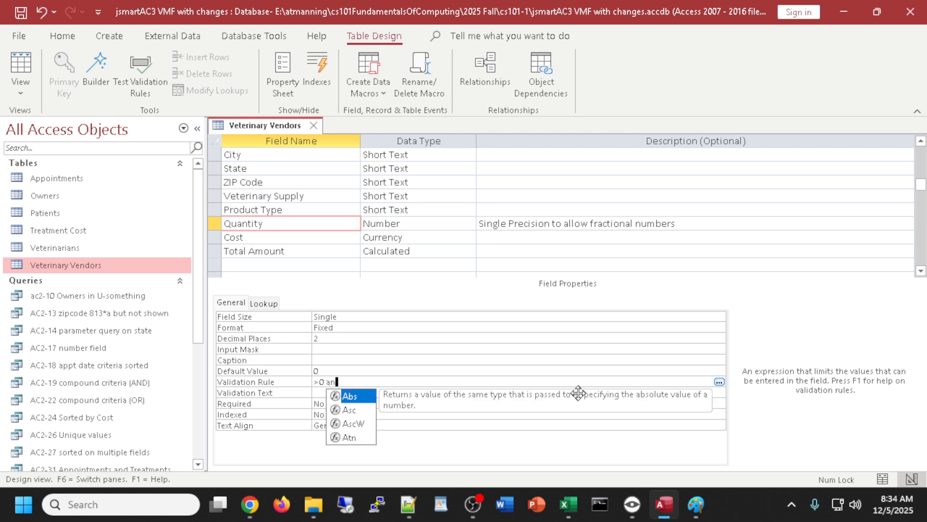
text(d <=1000)
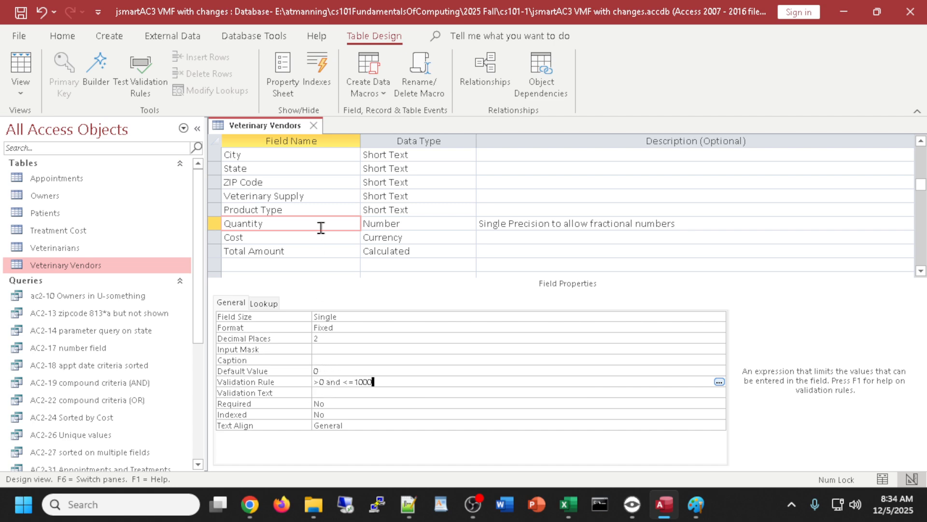
- Set the Quantity field's validation text to "Please enter a positive number up to 1000"
click(340, 392)
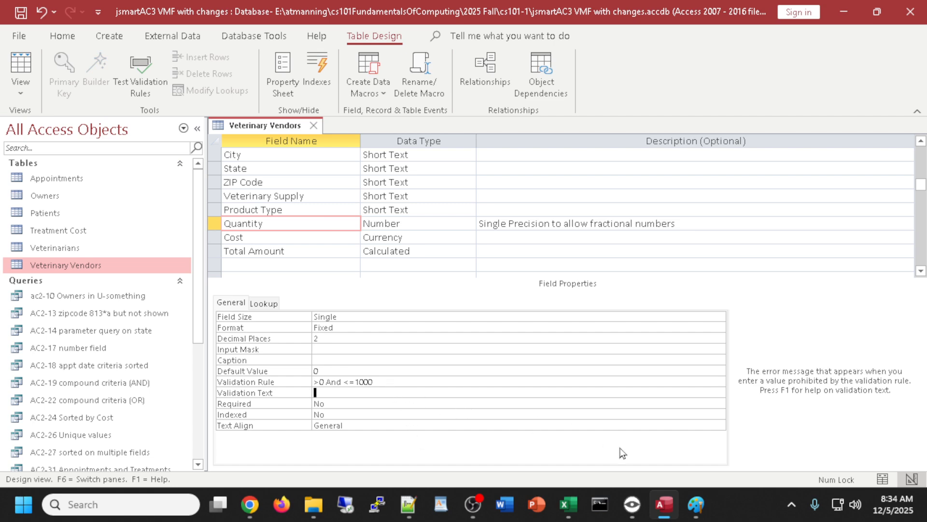
text(Please enter a positive number )
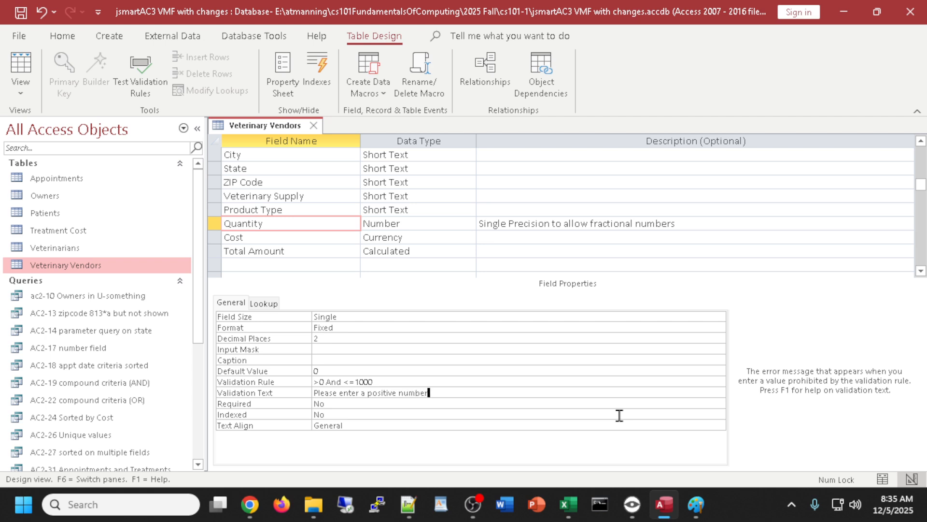
text(less than)
text( 10)
text(0)
key(BackSpace)
key(BackSpace)
key(BackSpace)
key(BackSpace)
key(BackSpace)
key(BackSpace)
key(BackSpace)
key(BackSpace)
key(BackSpace)
key(BackSpace)
key(BackSpace)
key(BackSpace)
key(BackSpace)
text(up to 1000)
- Switch Veterinary Vendors to Datasheet view, saving the table and testing the existing data against the new rules
click(20, 67)
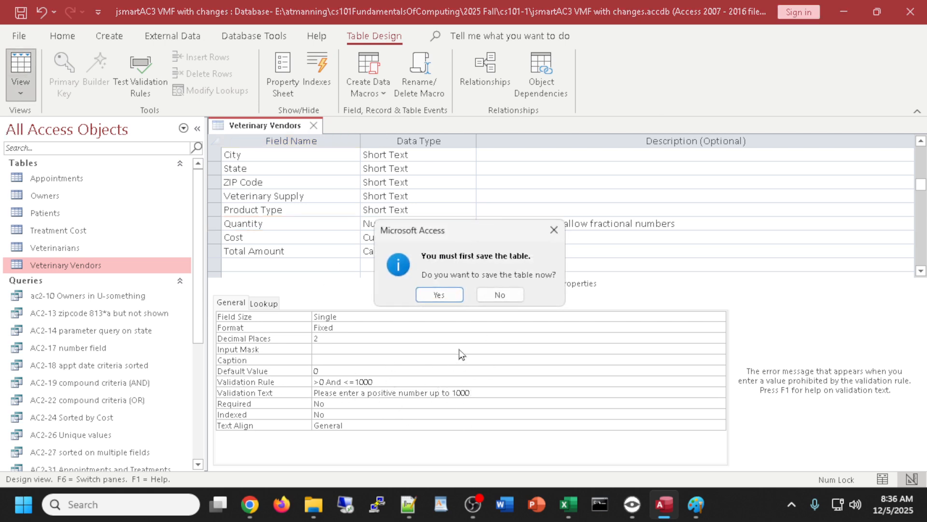
click(433, 296)
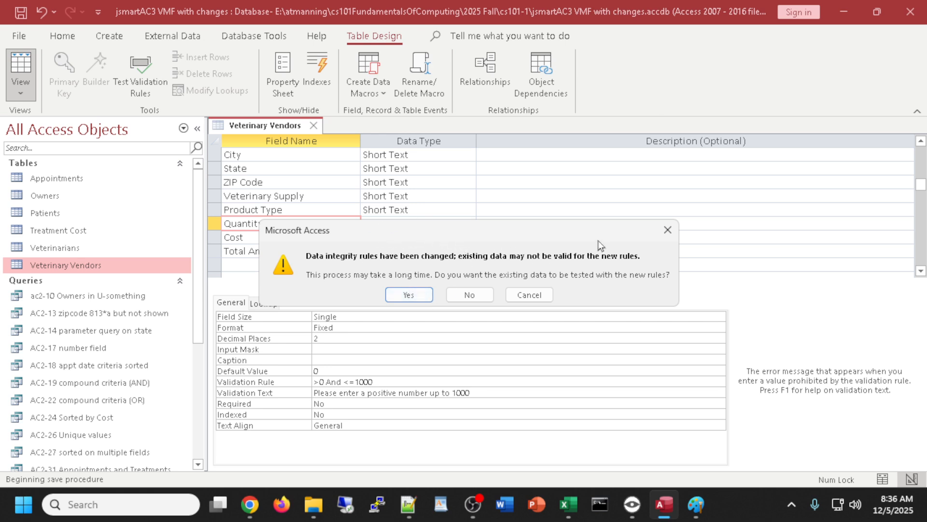
click(409, 295)
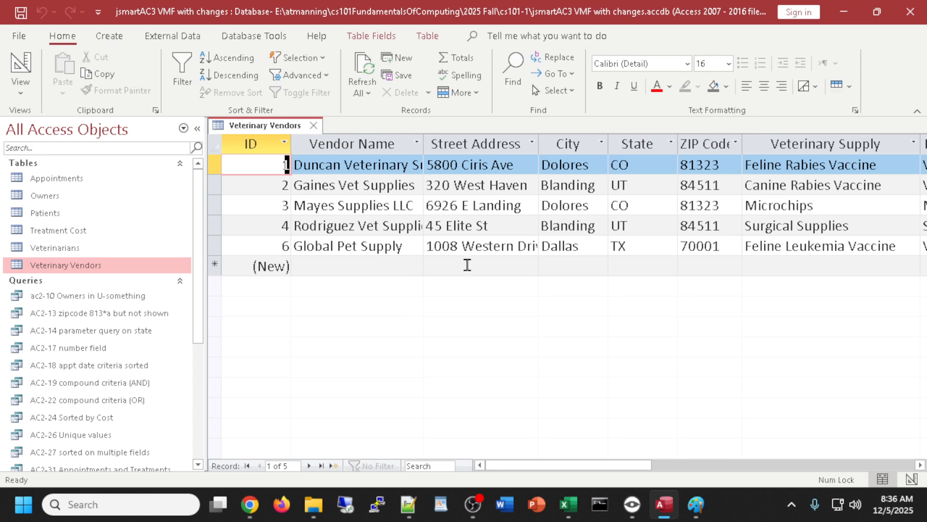
- Start a new vendor record with only a street address, try to leave the record without a Vendor Name, and dismiss the alert
click(467, 266)
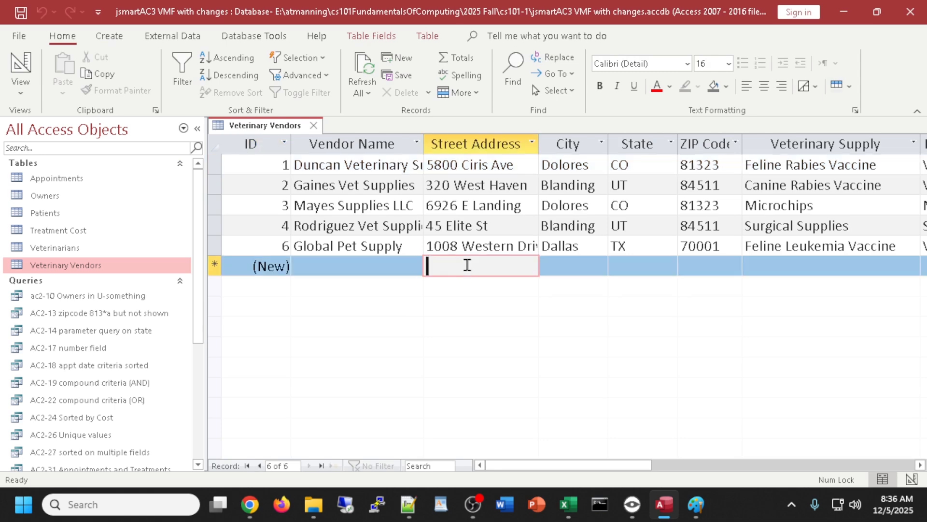
text(25)
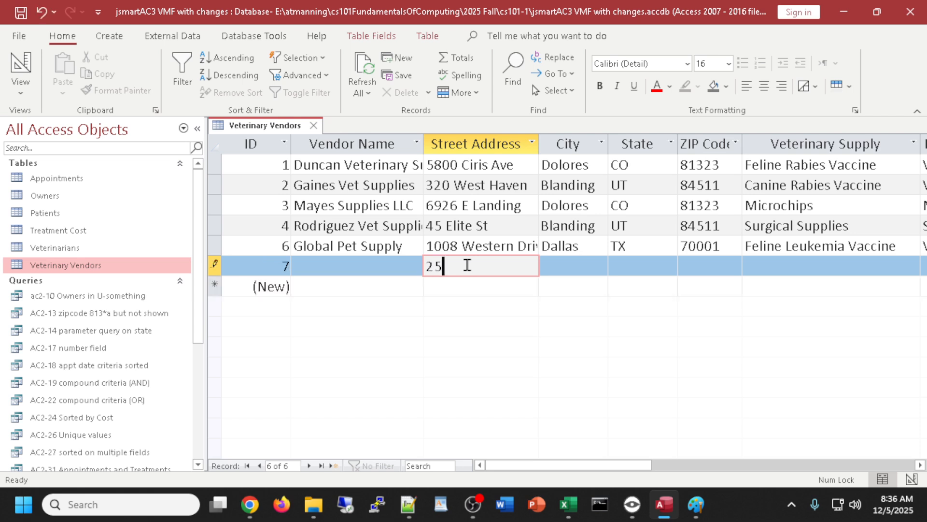
text(70 Asbury Road)
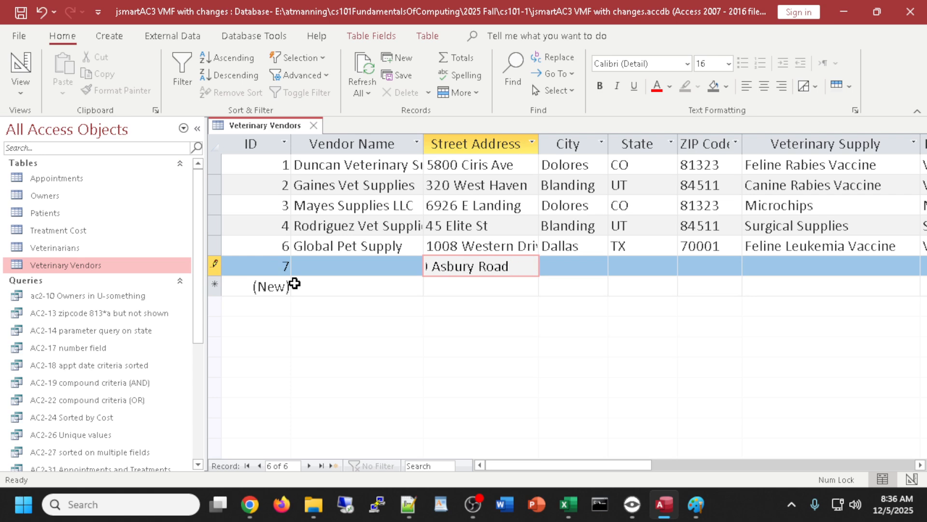
click(560, 269)
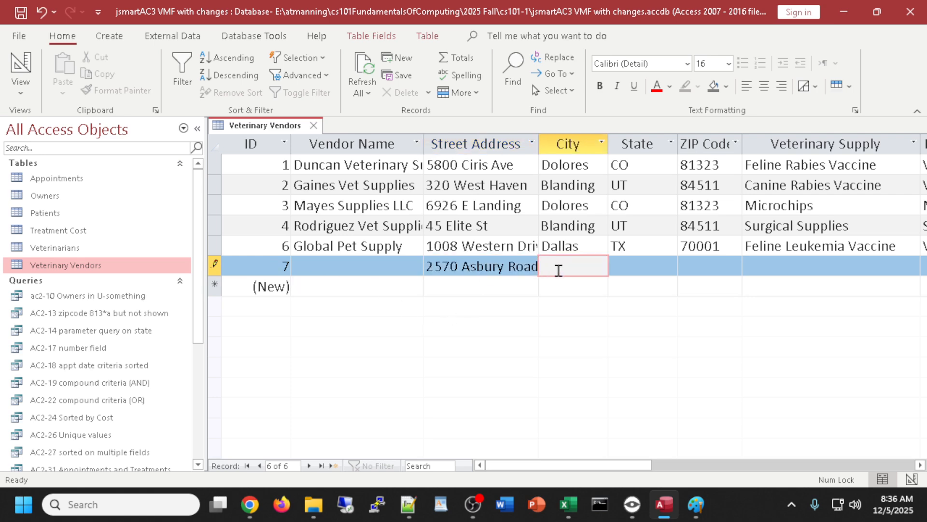
click(666, 260)
click(715, 264)
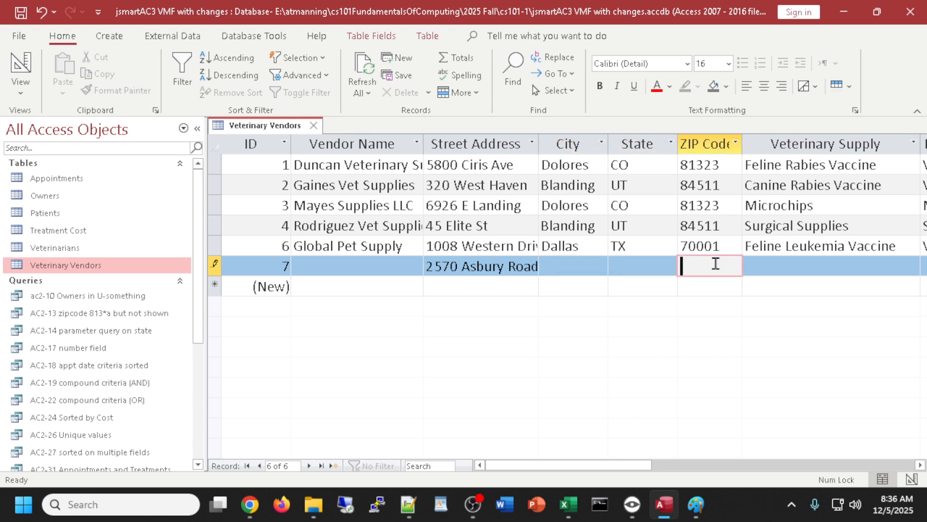
click(799, 266)
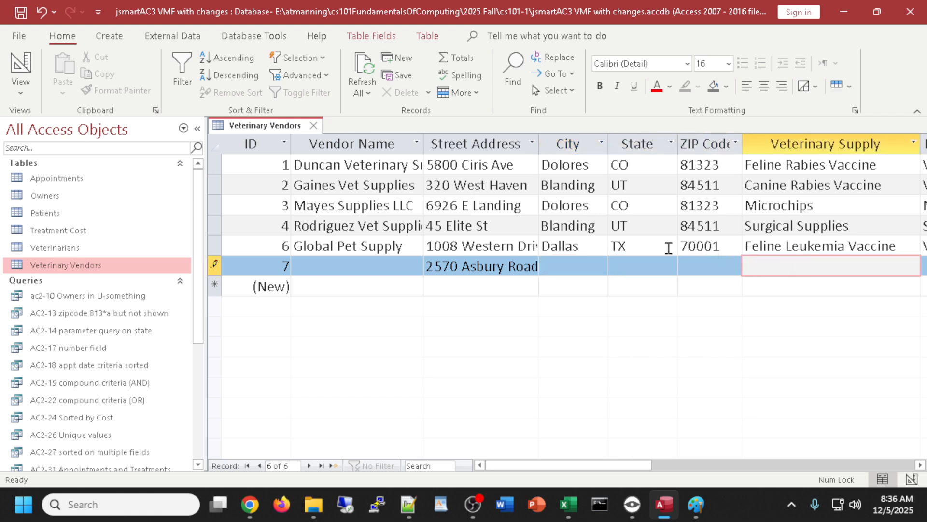
click(644, 248)
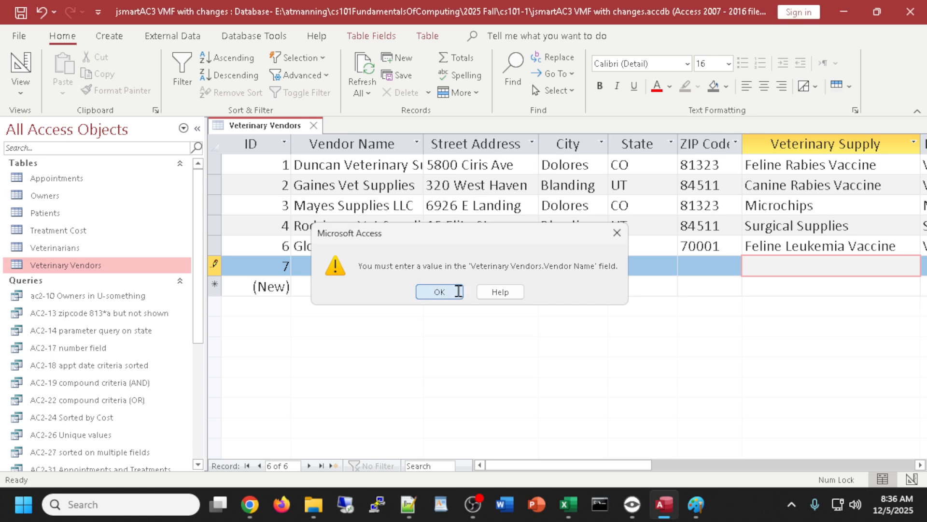
click(441, 292)
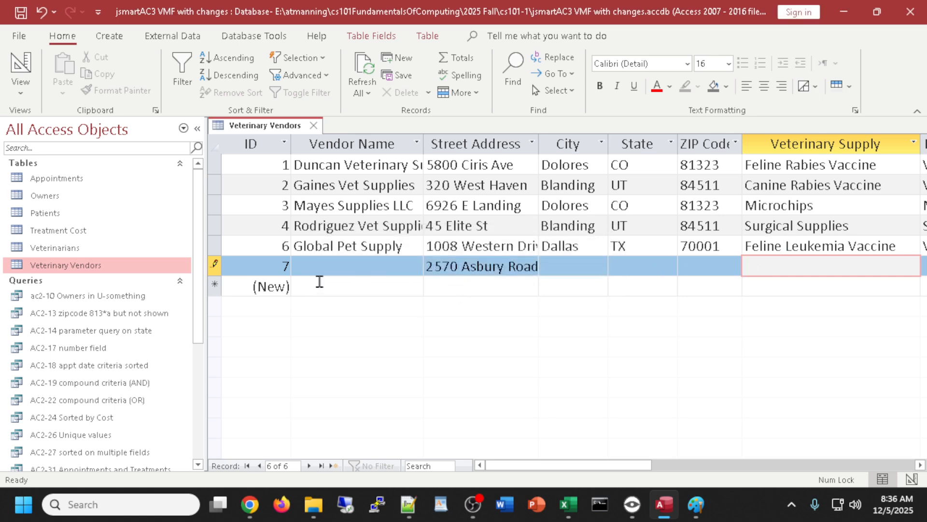
- Enter "Emmaus Supplies" as the new record's Vendor Name, try to move to another record, and dismiss the alert
click(321, 266)
text(Emmaus)
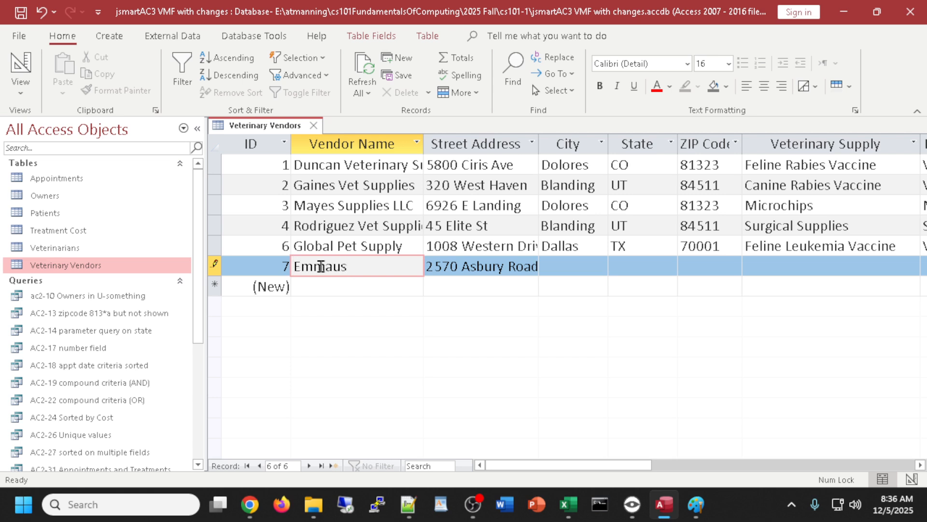
text( Supplies)
click(547, 245)
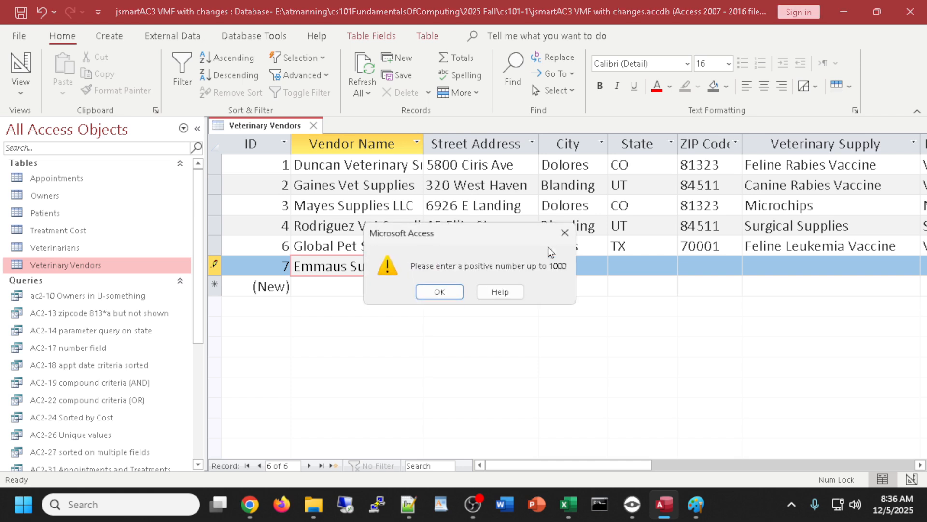
click(439, 292)
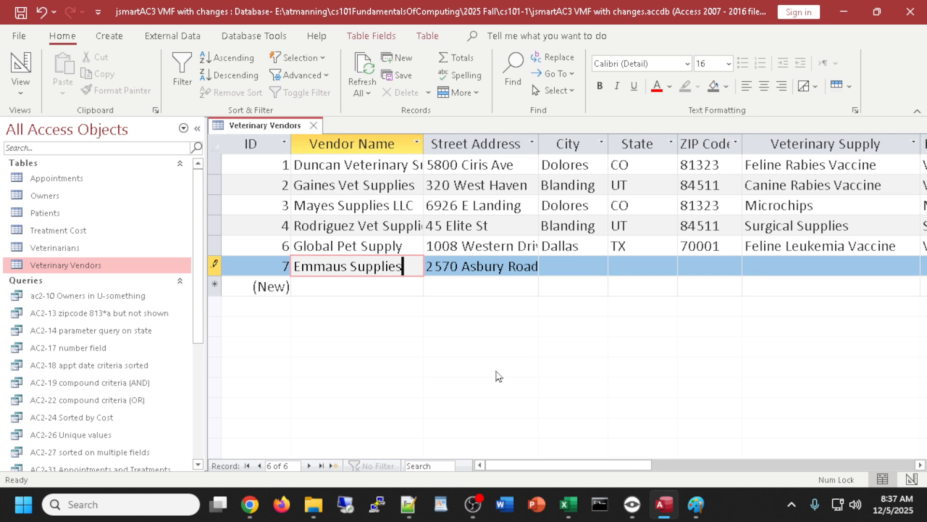
- Try to enter -1 as the Quantity of the Emmaus Supplies record and dismiss the validation alert
drag(514, 465, 611, 466)
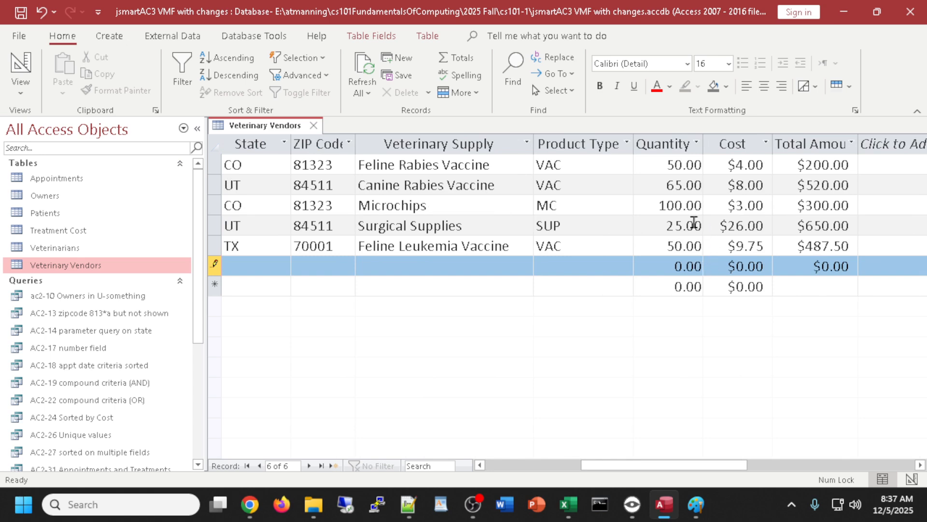
drag(666, 261, 718, 271)
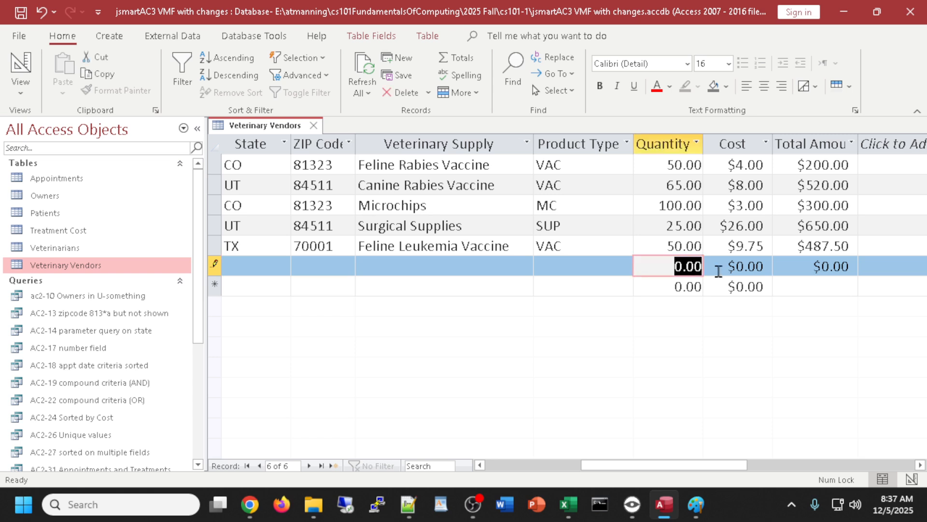
text(-1)
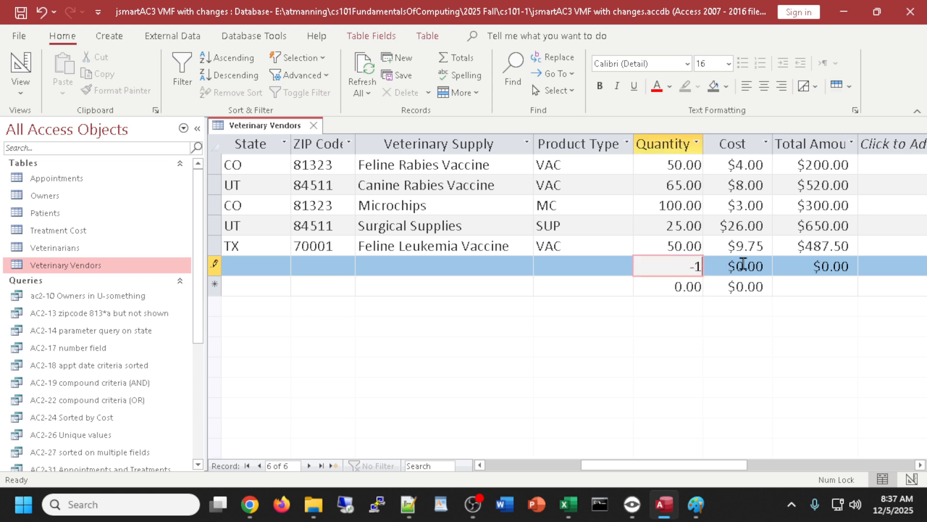
click(742, 263)
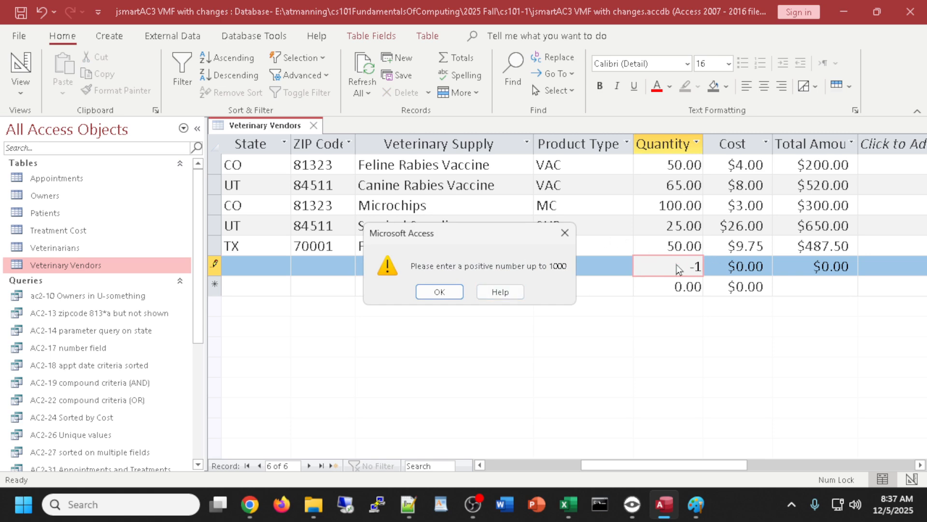
click(439, 292)
- Set the Emmaus Supplies record's Quantity to 10 and move to the record above to save it
drag(642, 265, 730, 254)
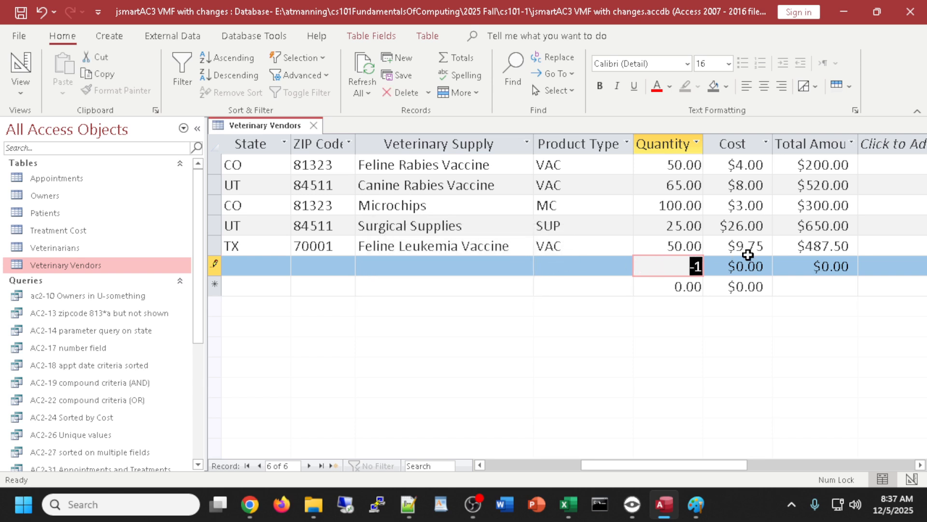
text(10)
key(Tab)
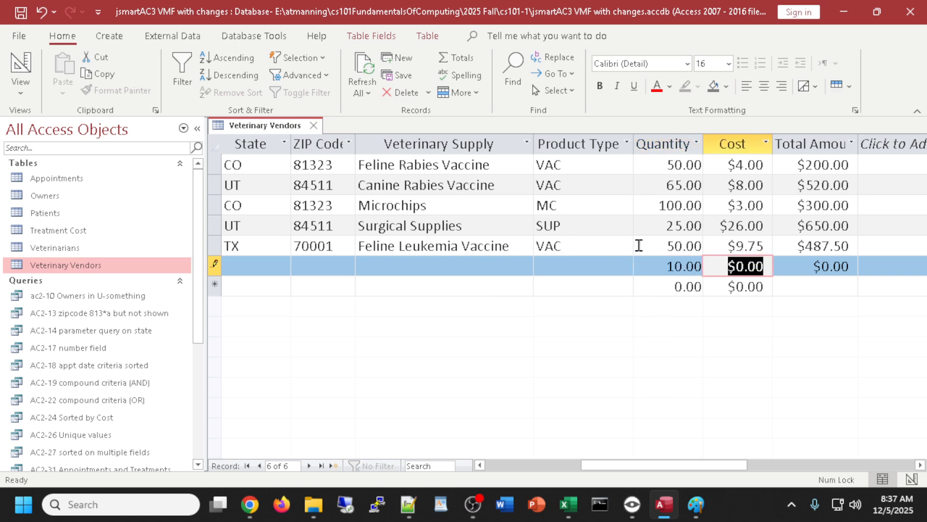
click(639, 245)
- Widen the Street Address column slightly so the full address of Global Pet Supply fits
drag(686, 465, 593, 475)
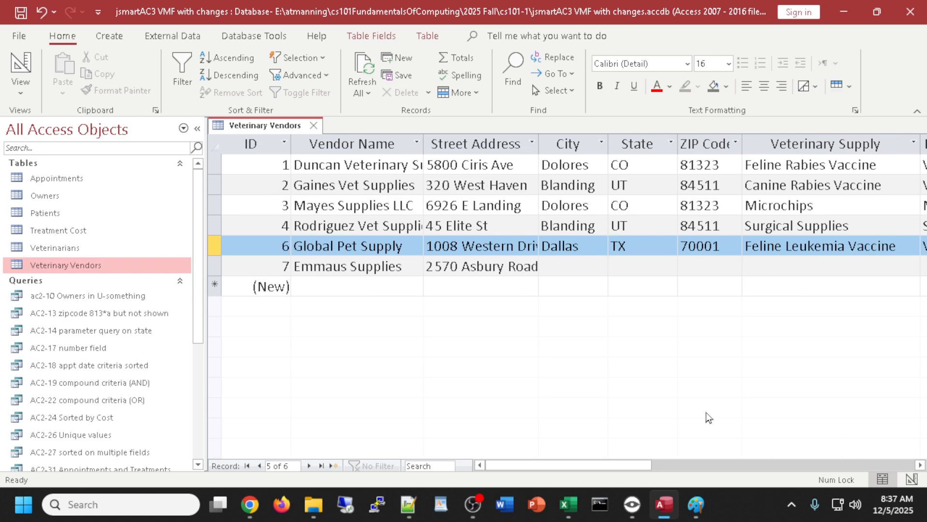
mouse_move(530, 476)
mouse_down()
mouse_move(683, 477)
mouse_move(570, 478)
mouse_move(535, 467)
mouse_up()
drag(590, 466, 643, 471)
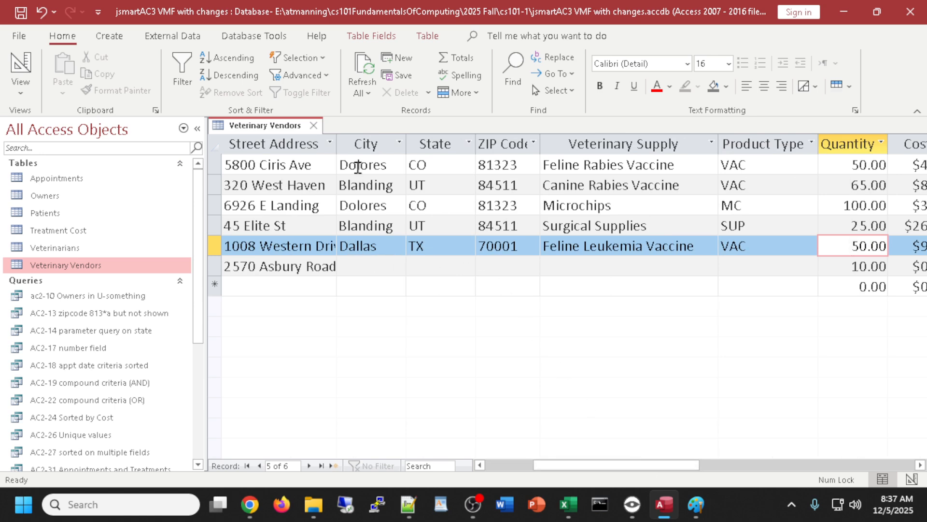
drag(337, 151, 350, 145)
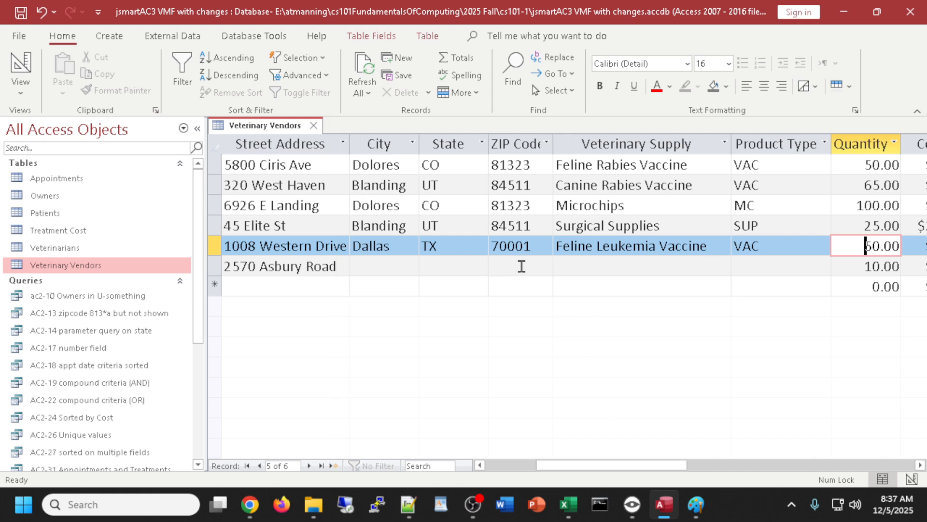
click(521, 266)
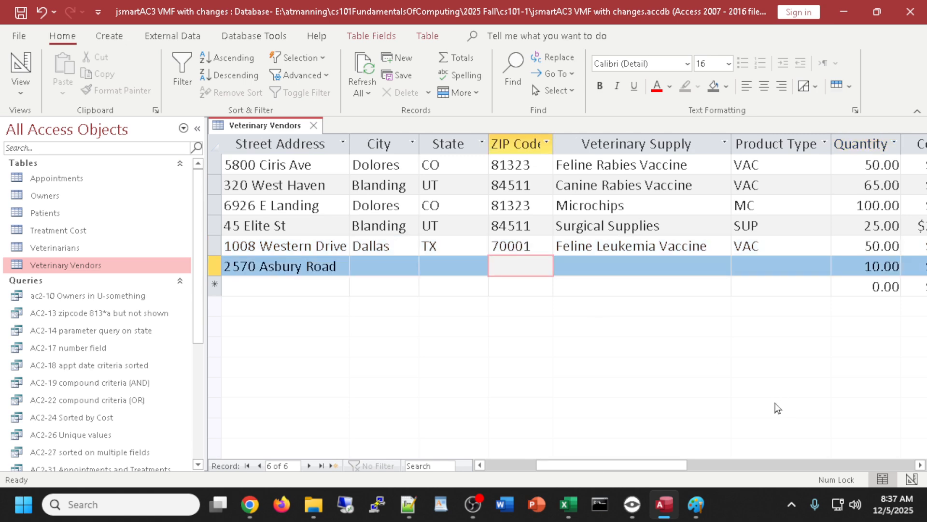
drag(627, 467, 678, 467)
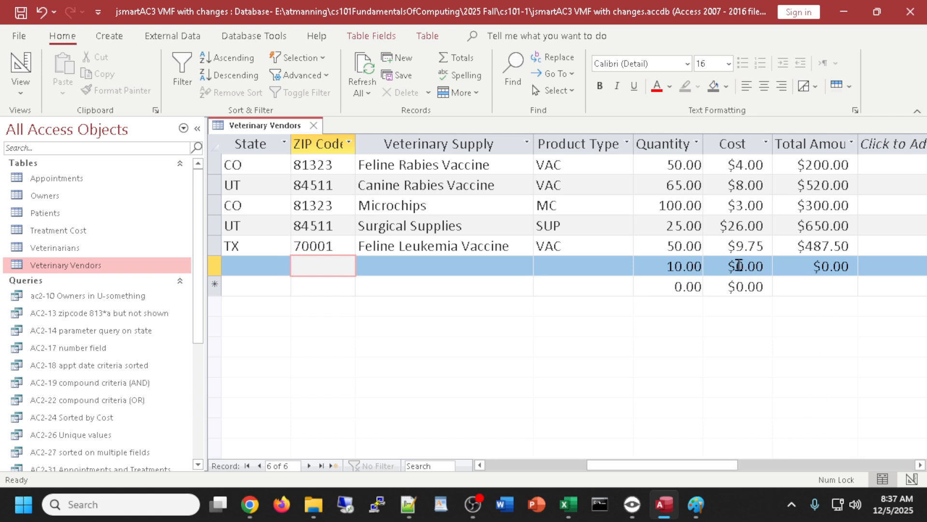
click(737, 266)
drag(738, 266, 763, 266)
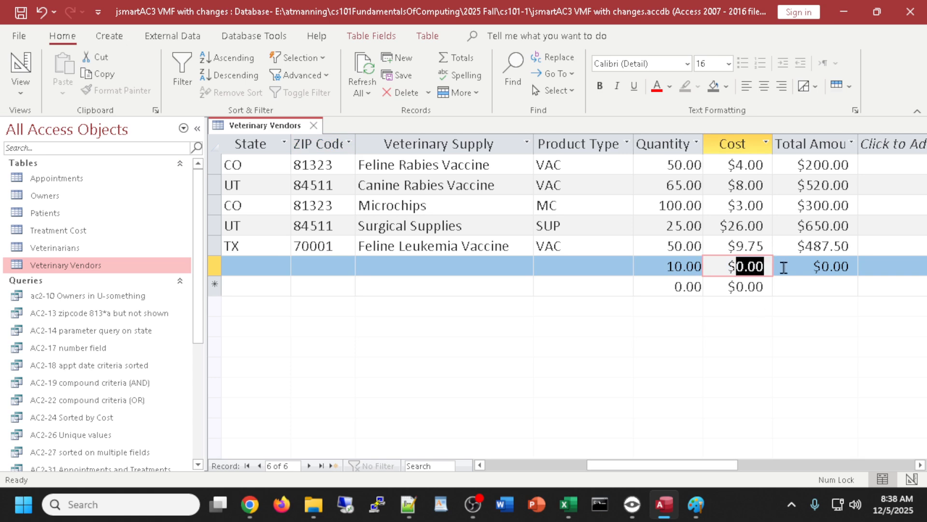
drag(669, 465, 594, 480)
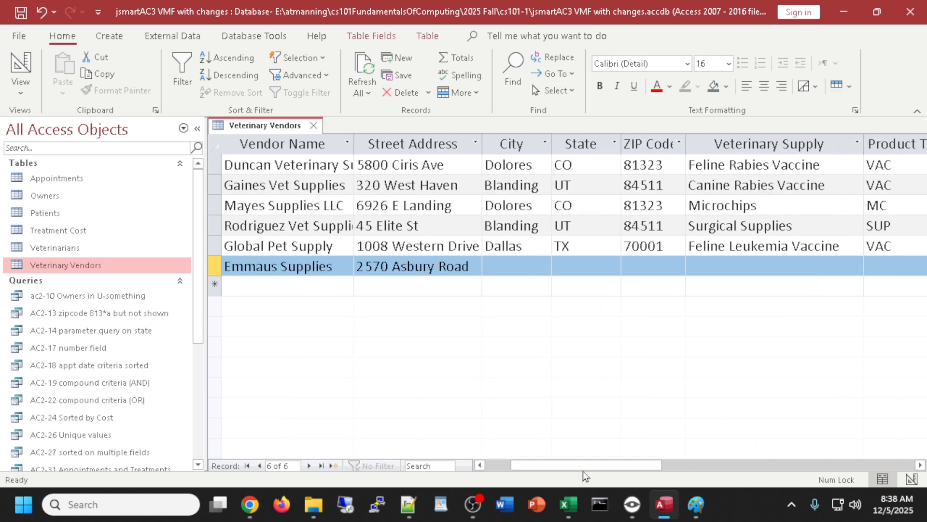
- Switch Veterinary Vendors to Design view and set the Product Type field's default value to "VAC"
click(17, 70)
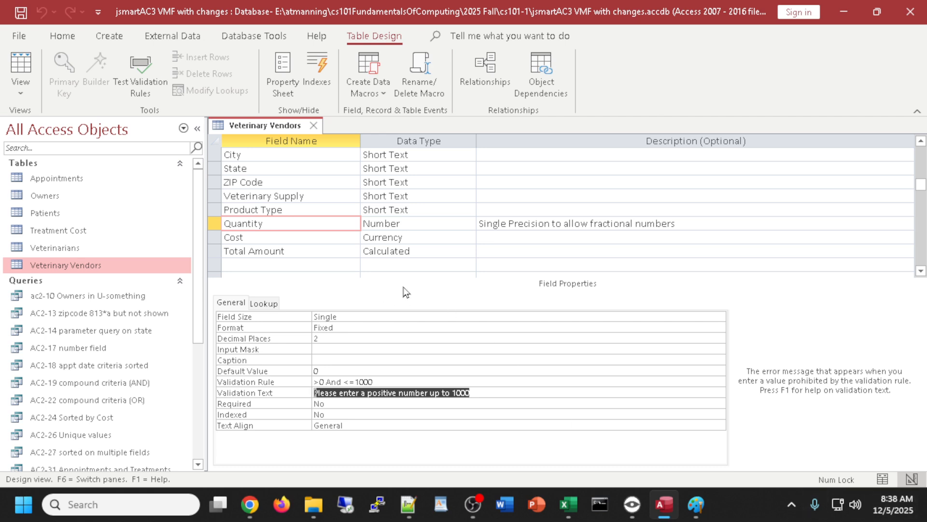
click(260, 207)
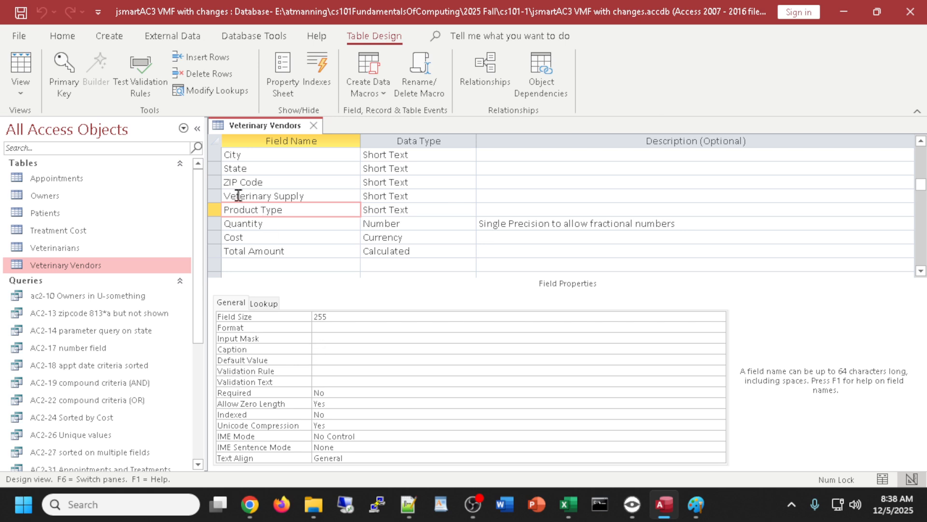
click(213, 210)
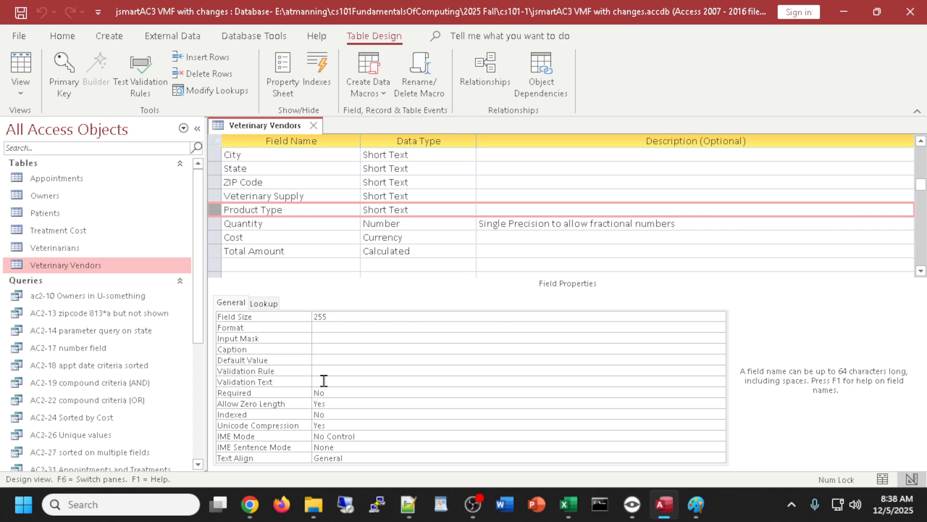
click(331, 361)
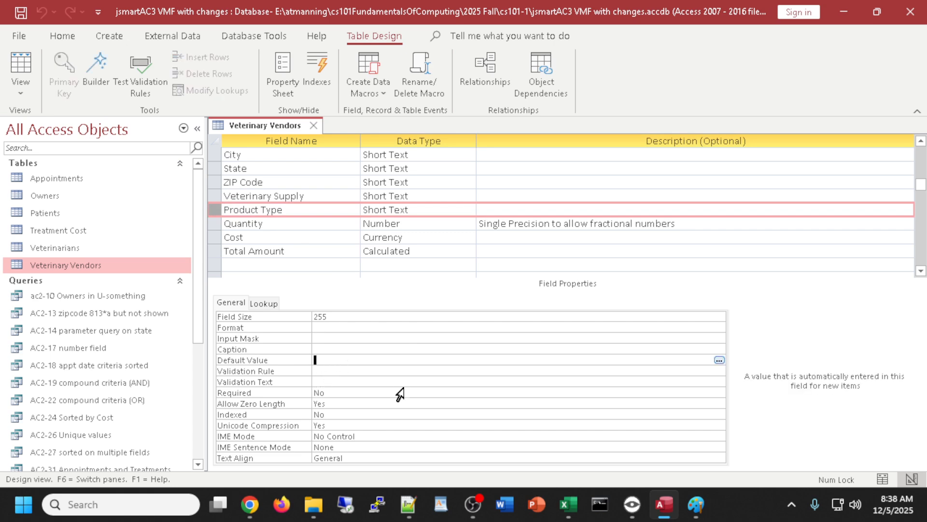
text(VAC)
click(382, 372)
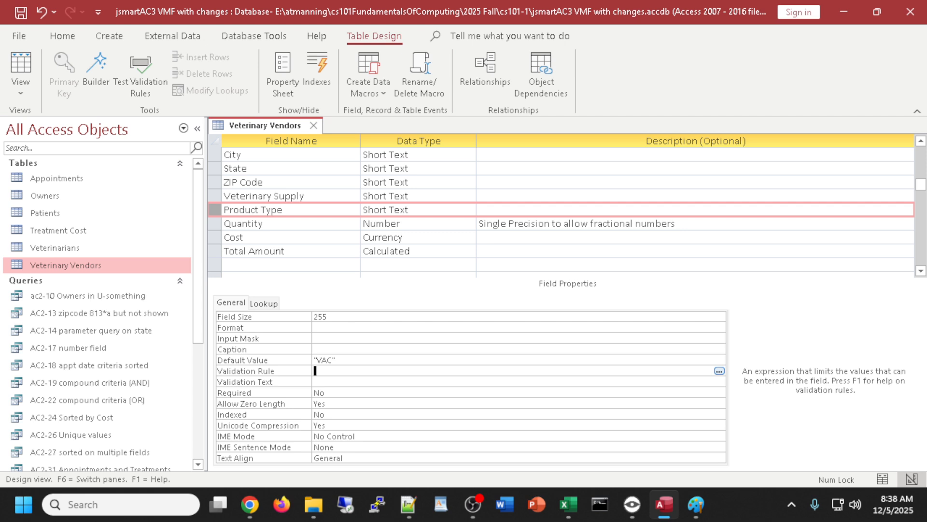
- Set the Product Type field's validation rule to "VAC" Or "MC" Or "SUP"
key(alt+Tab)
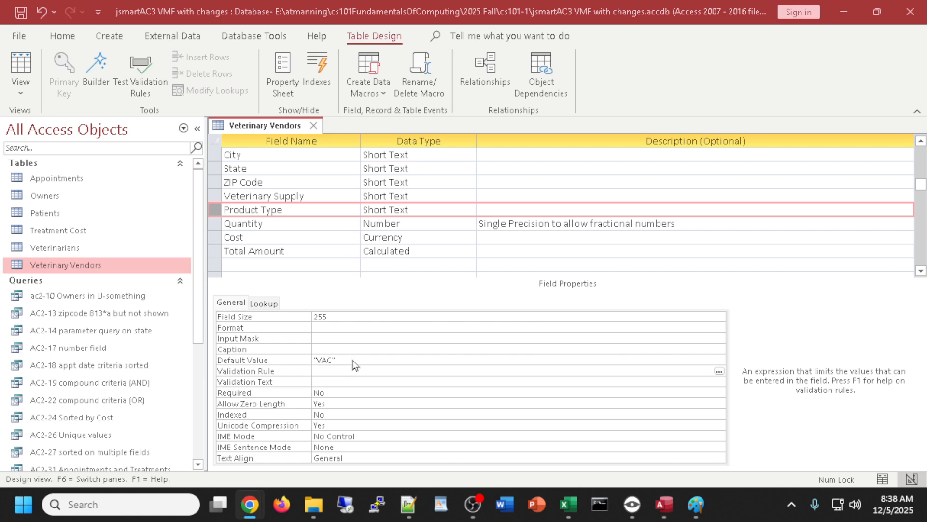
click(333, 374)
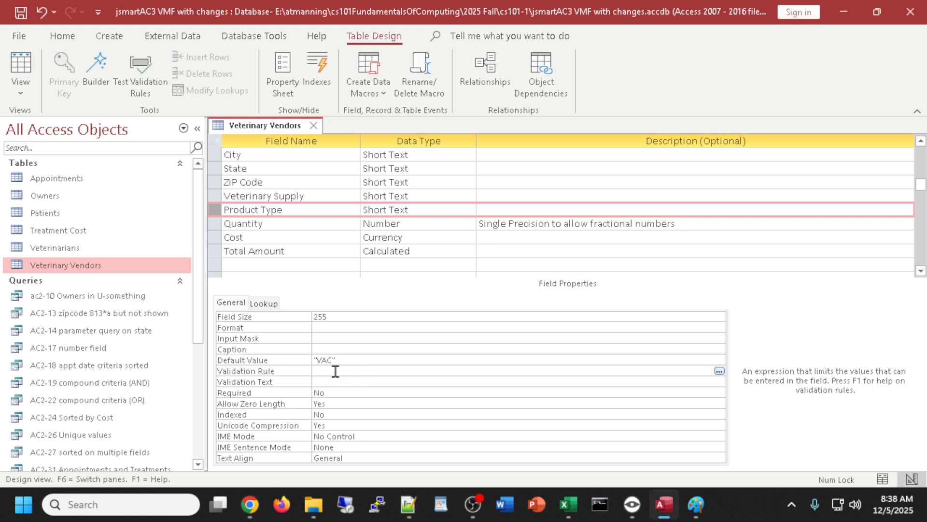
text(VAC or MC or SUP)
click(422, 381)
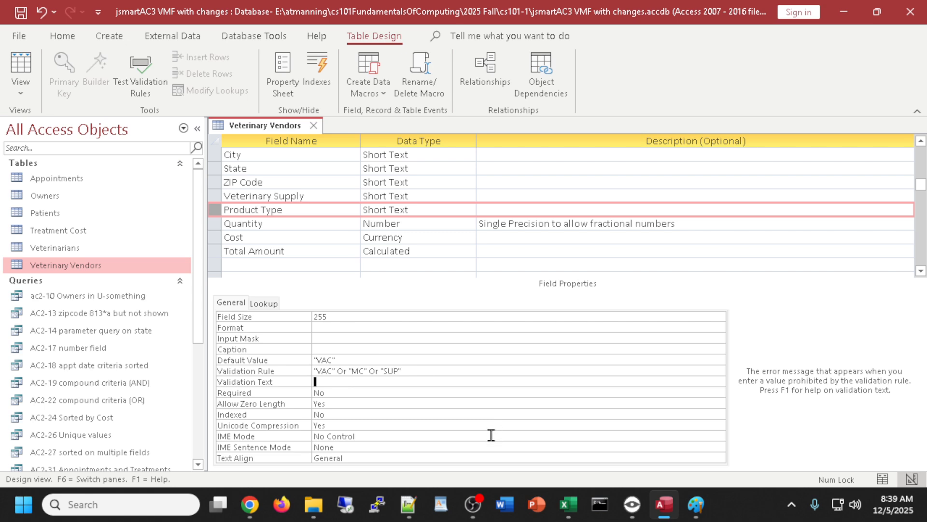
- Set the Product Type field's validation text to "Please enter one of VAC, MC, or SUP"
text(enter one of VAC, MC)
text(, or SUP)
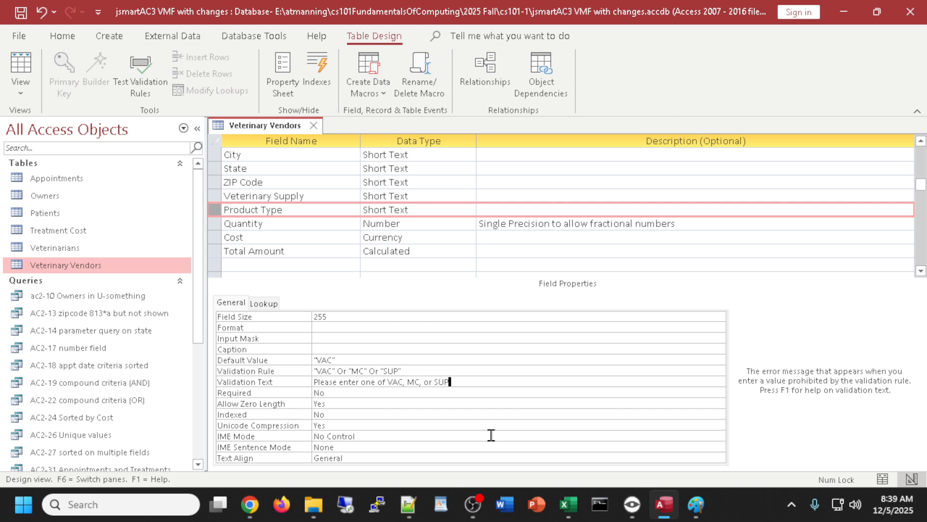
click(468, 391)
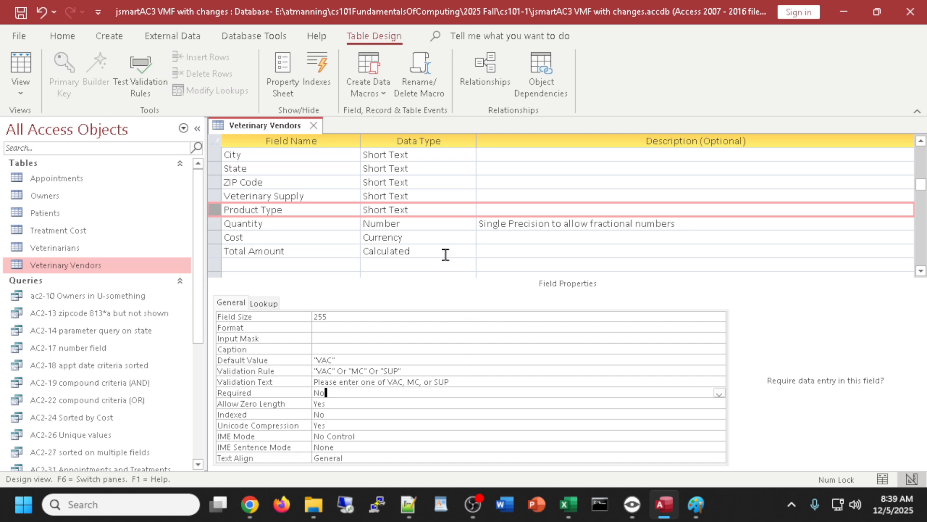
- Switch to Datasheet view, saving the table, testing the existing data and keeping the new Product Type validation rule
click(27, 66)
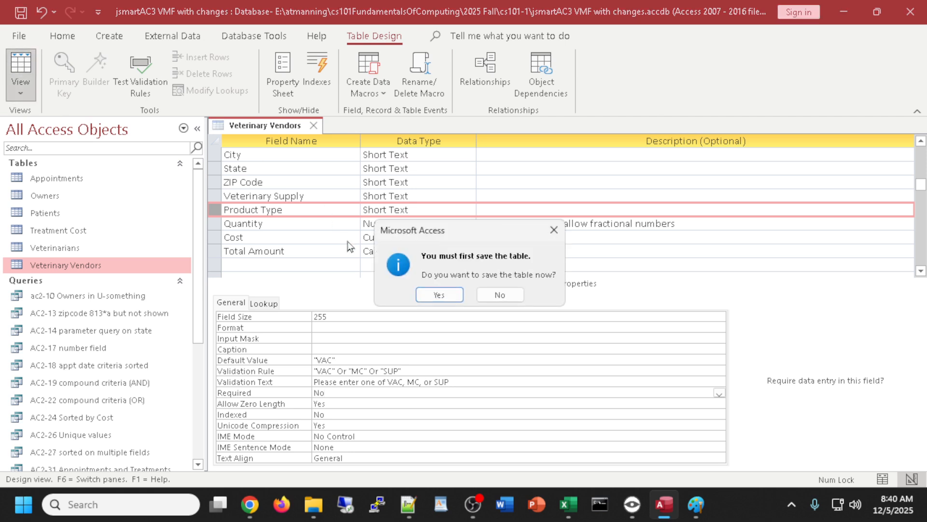
click(439, 296)
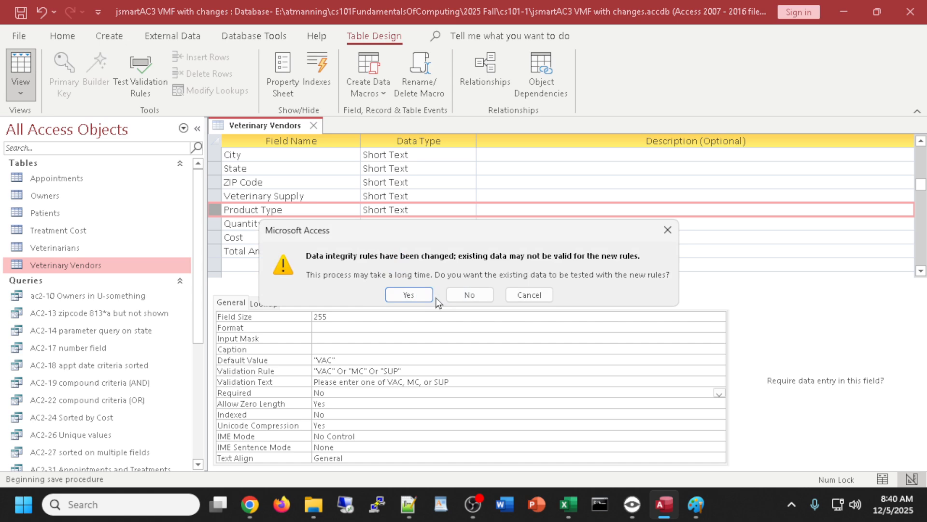
click(400, 295)
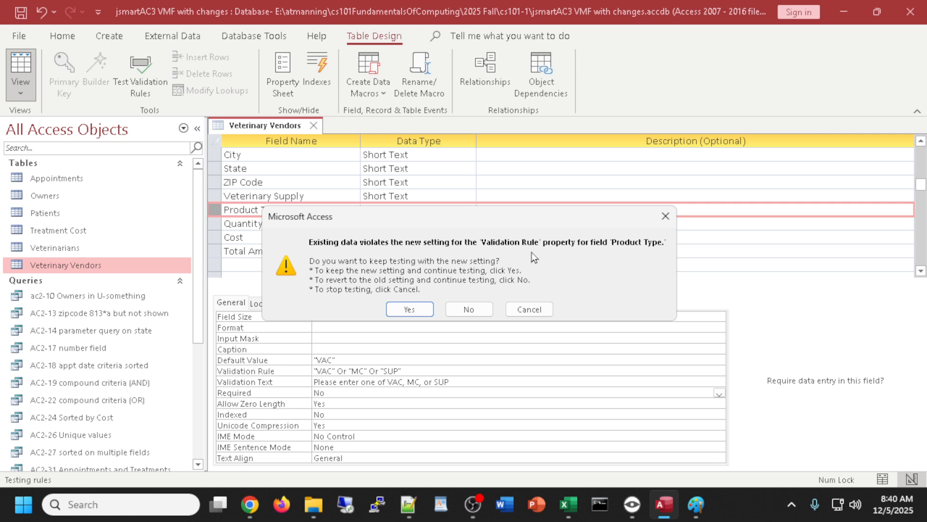
click(410, 309)
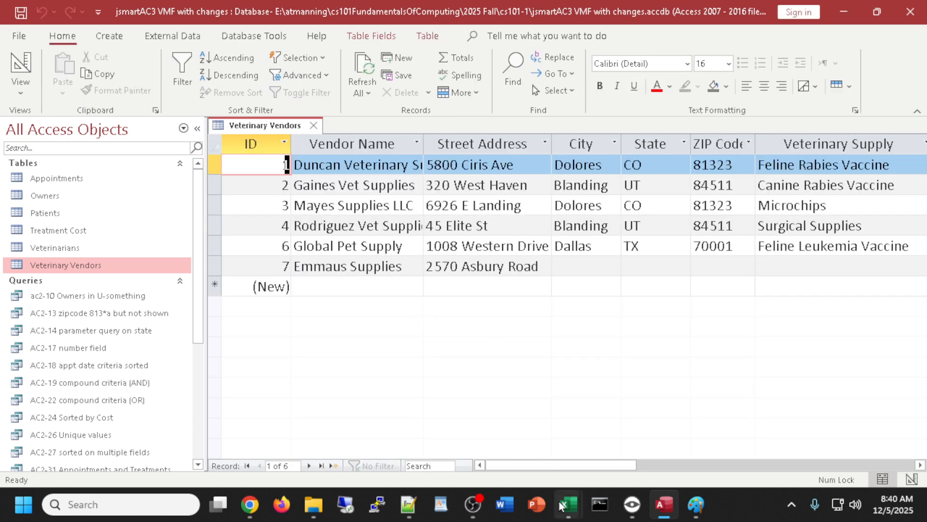
- Choose VAC as the Product Type of the Emmaus Supplies record and save it by moving to the record above
drag(554, 461, 634, 468)
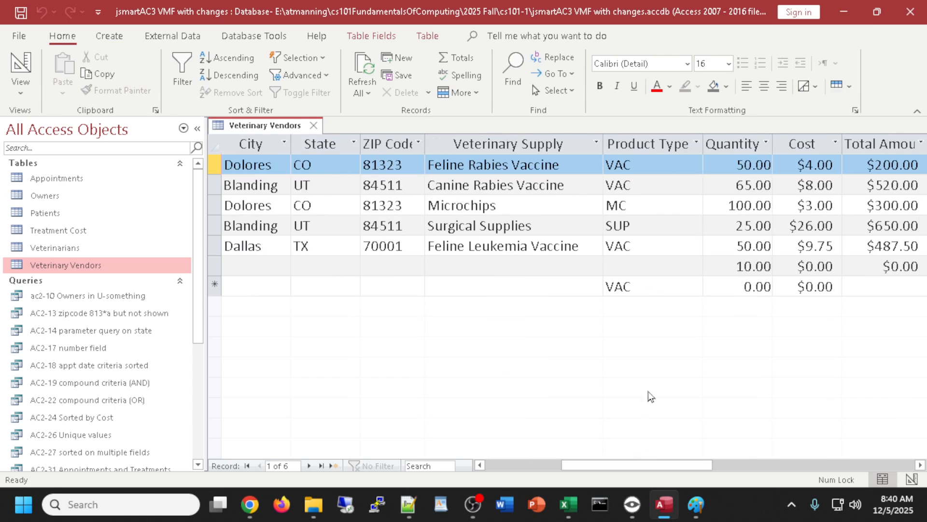
click(639, 269)
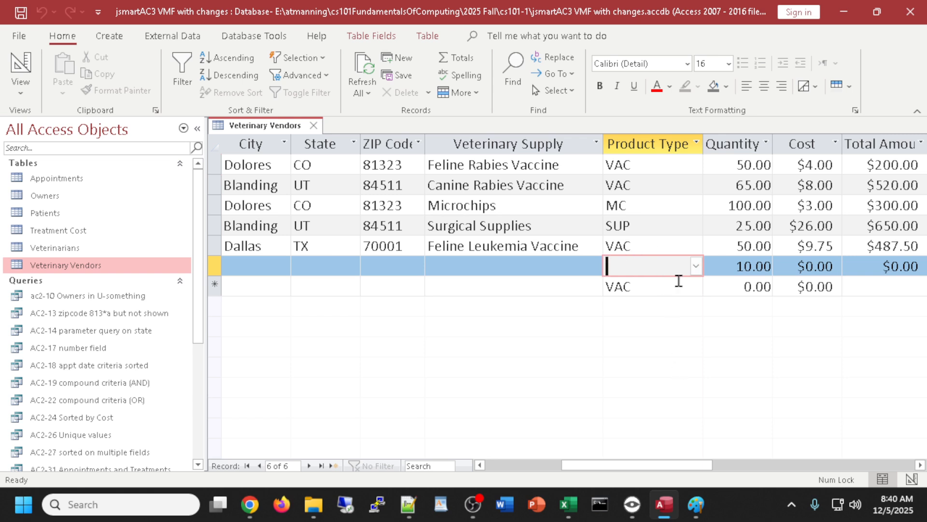
click(697, 266)
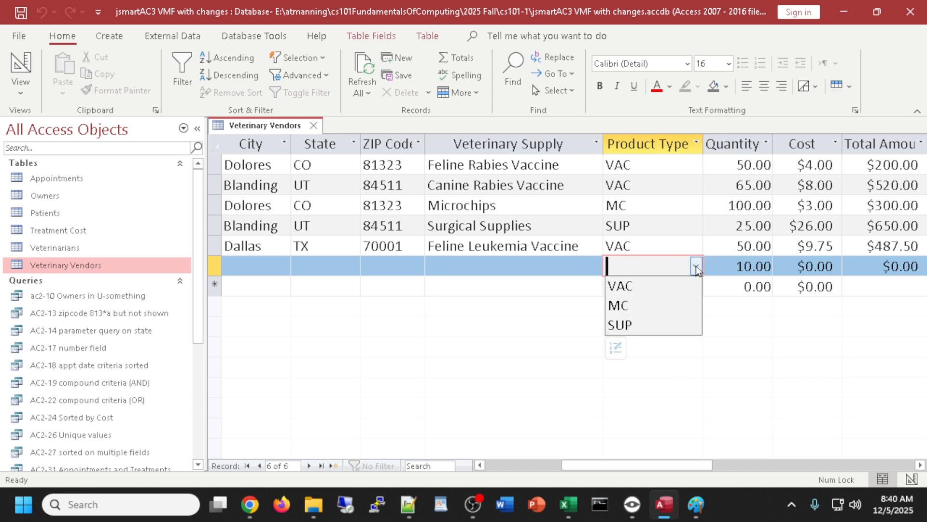
click(628, 286)
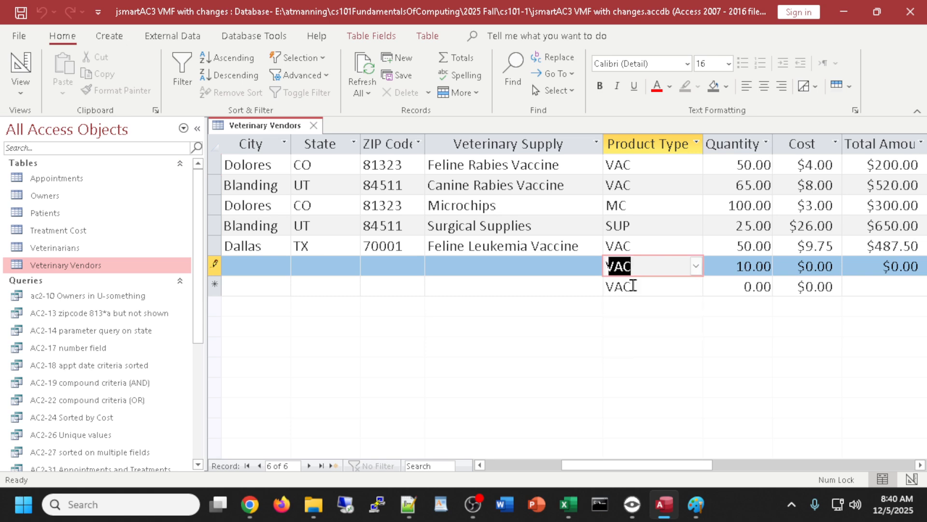
key(Tab)
click(725, 246)
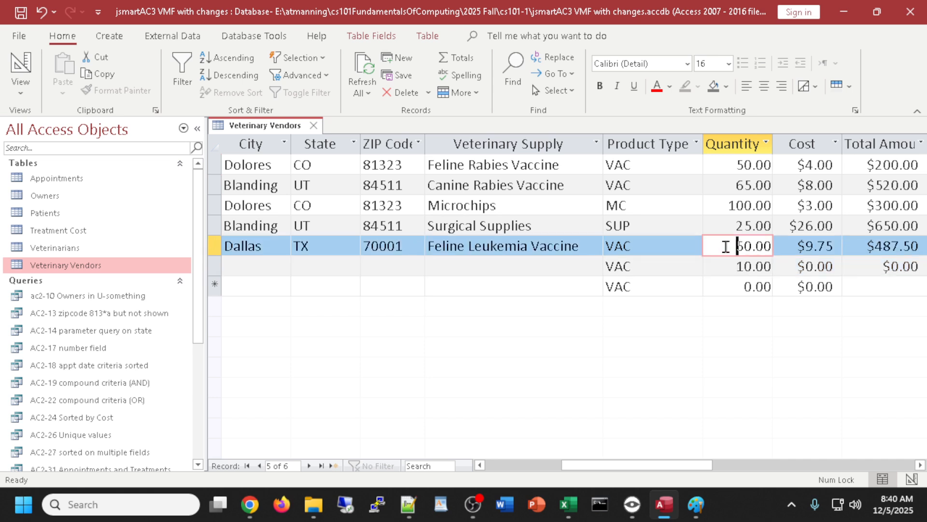
- Clear the Product Type of the Emmaus Supplies record, leave the record to save it, and return to its Quantity
click(660, 267)
key(BackSpace)
key(BackSpace)
key(BackSpace)
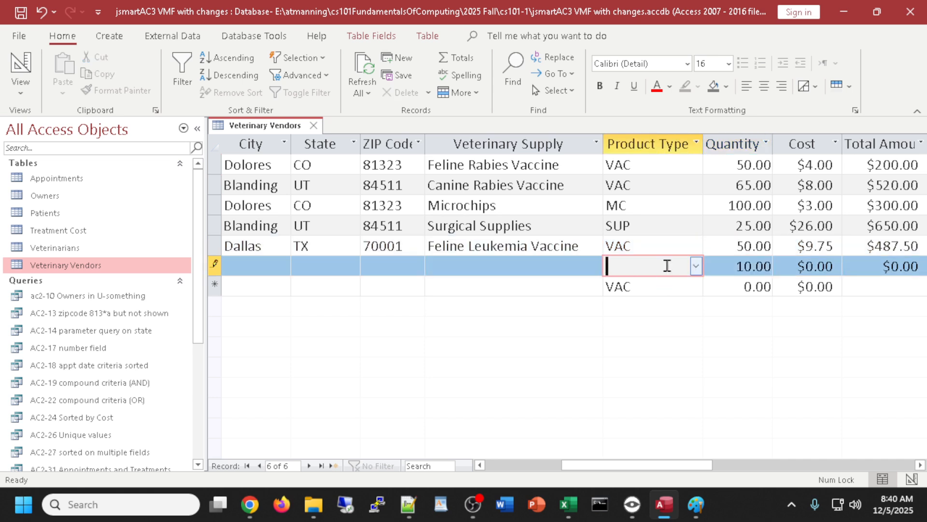
click(625, 245)
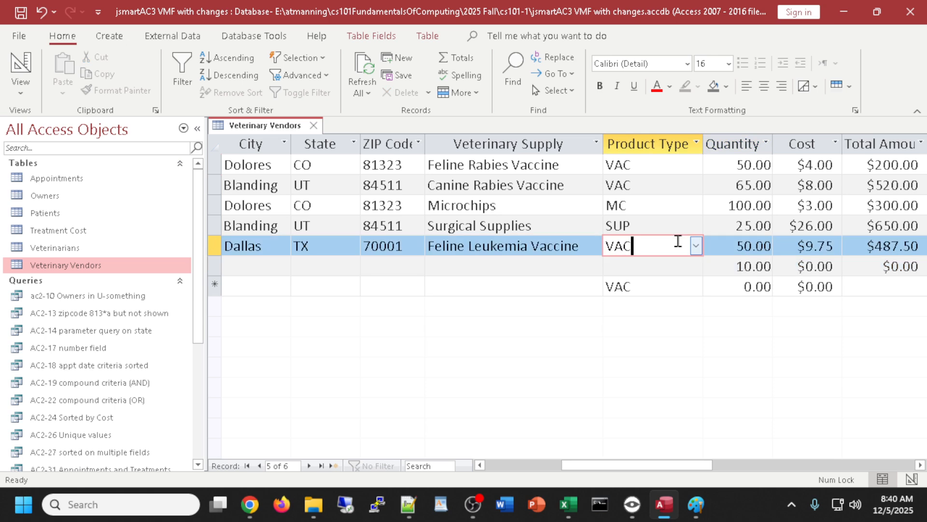
click(665, 265)
key(Tab)
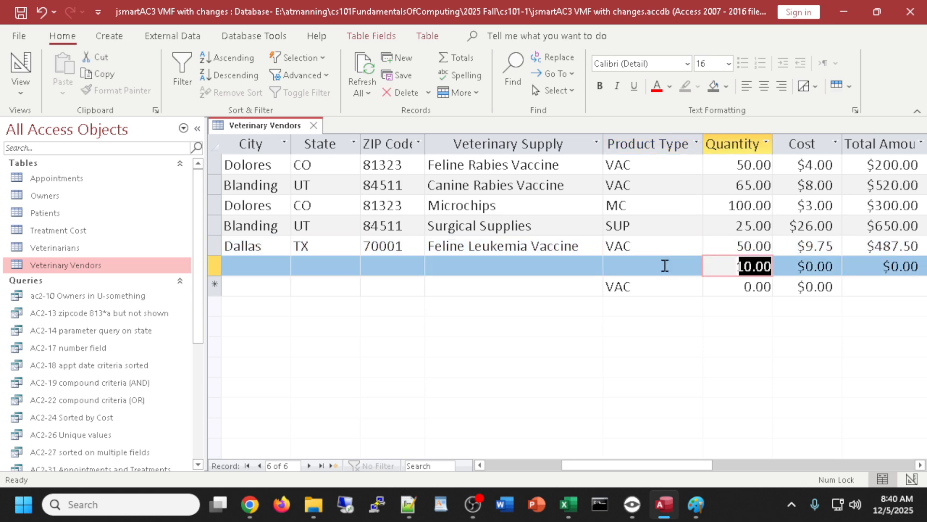
- Try to set the Product Type of the Emmaus Supplies record to ABC, and dismiss the validation message
click(691, 265)
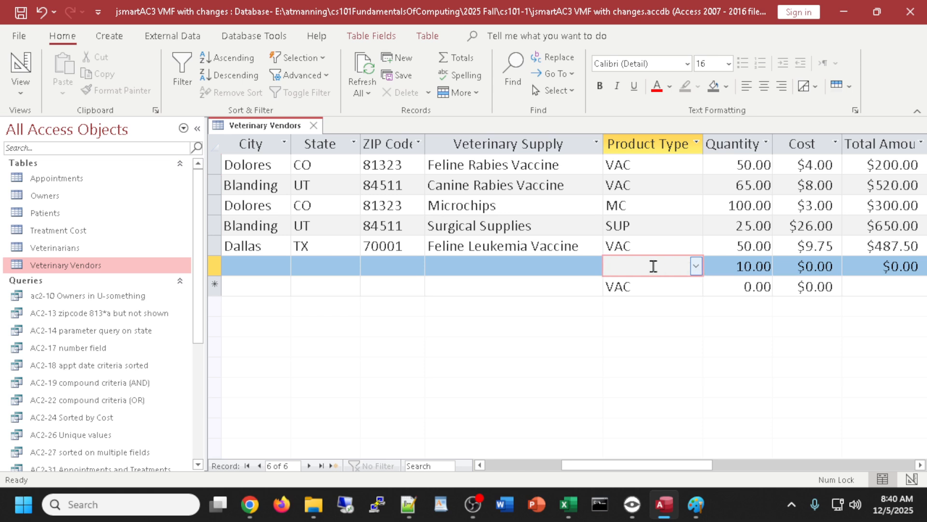
text(ABC)
click(669, 245)
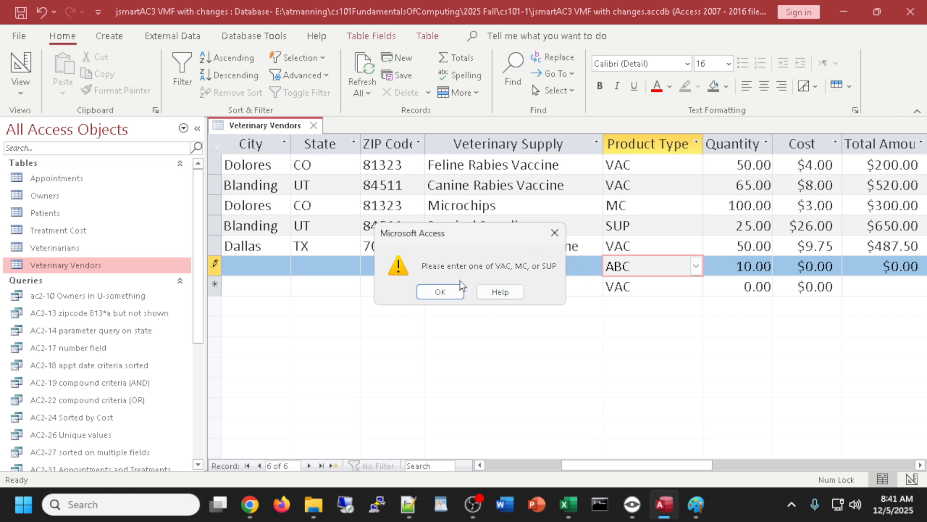
click(454, 295)
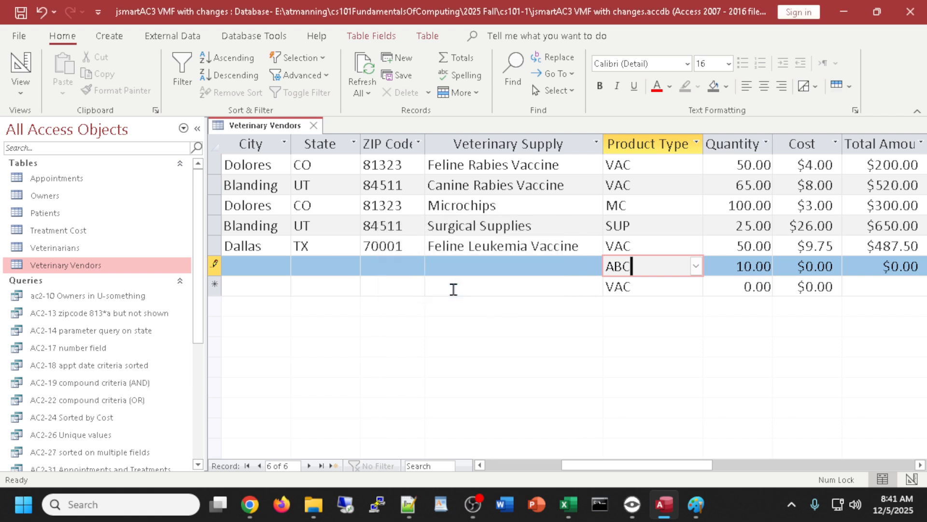
- Replace the Product Type of the Emmaus Supplies record with VAC and move on to its Veterinary Supply field
click(696, 266)
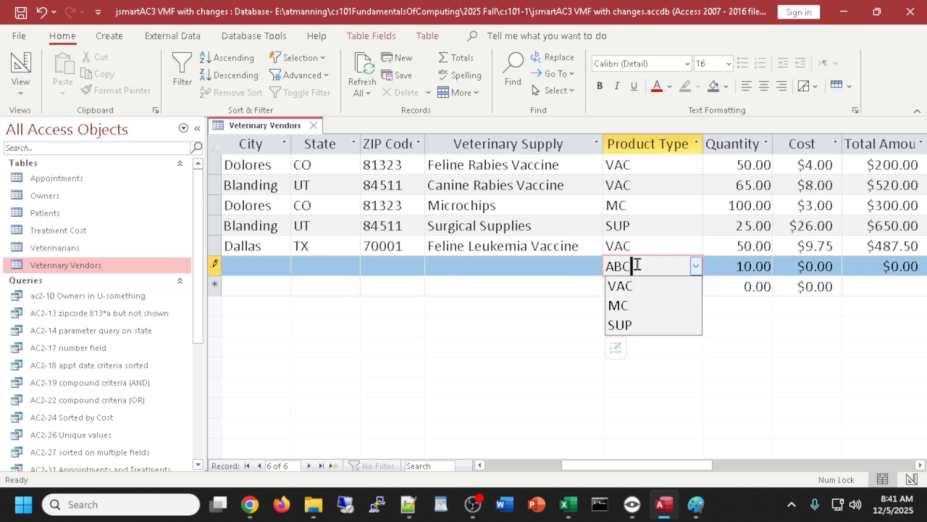
drag(636, 265, 592, 266)
text(V)
key(BackSpace)
text(AC)
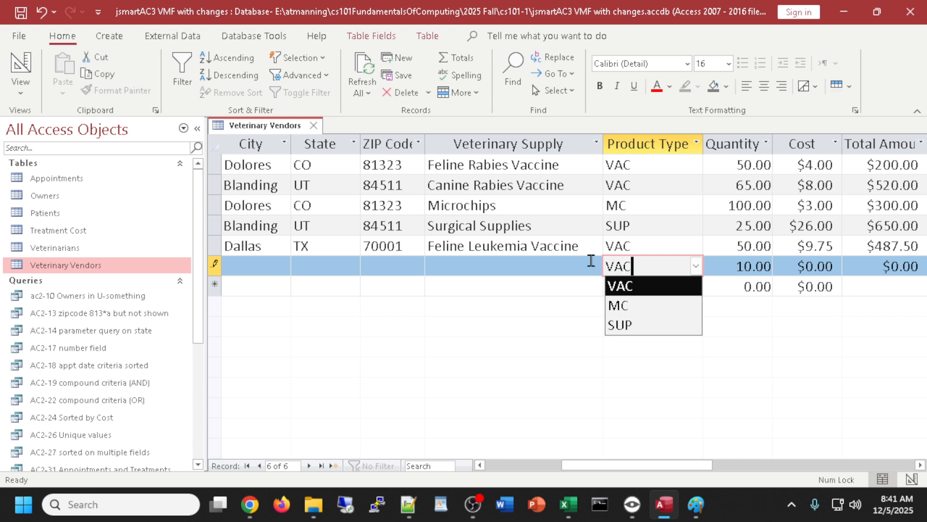
click(523, 264)
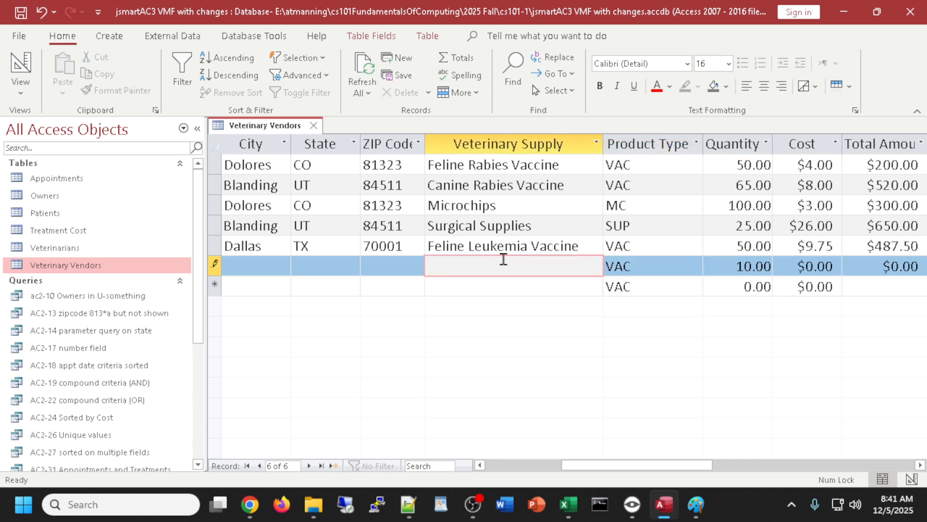
click(408, 260)
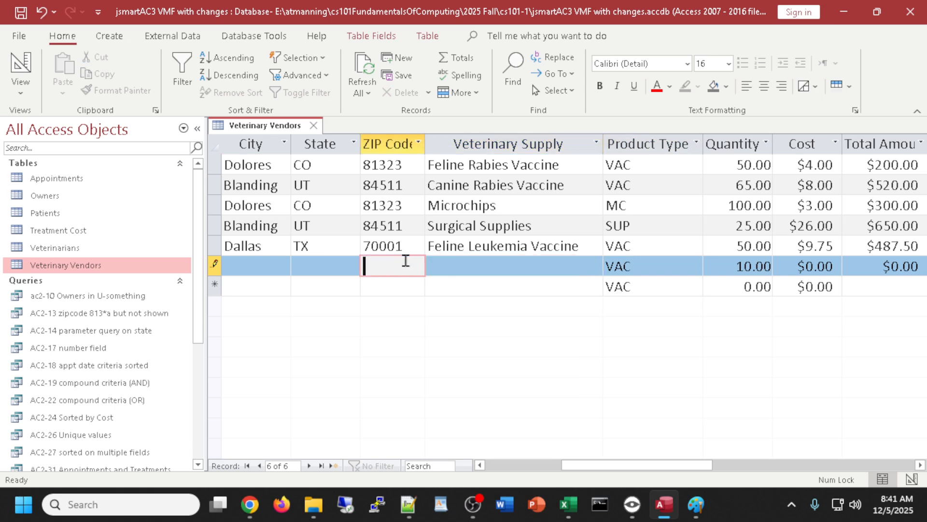
click(314, 266)
click(259, 263)
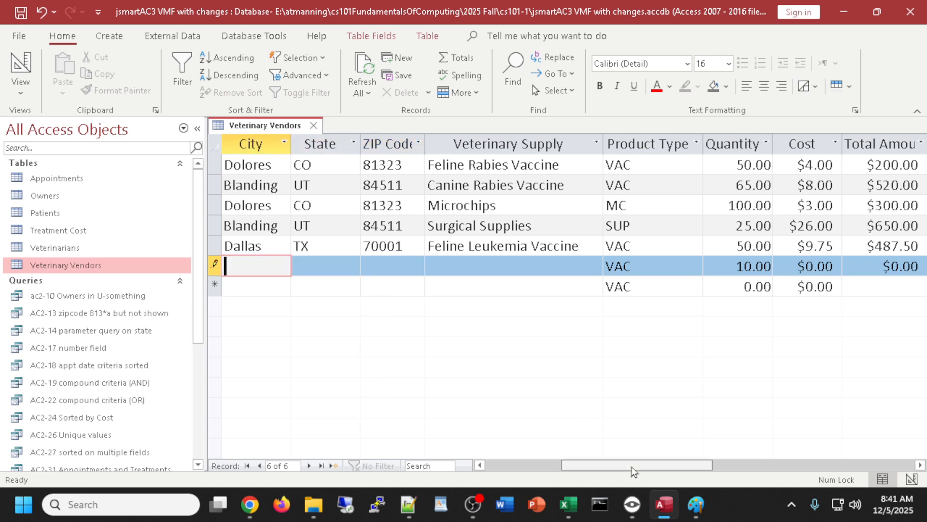
drag(613, 464, 537, 463)
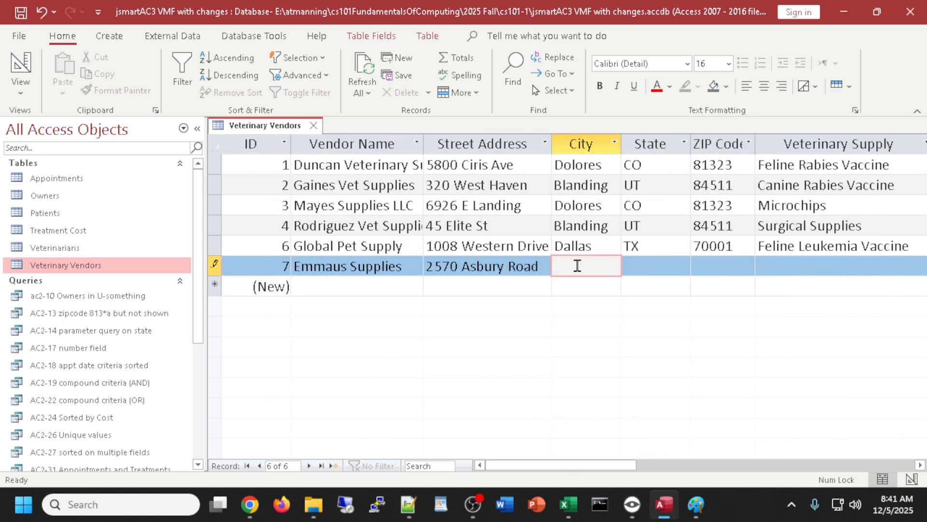
drag(564, 465, 593, 471)
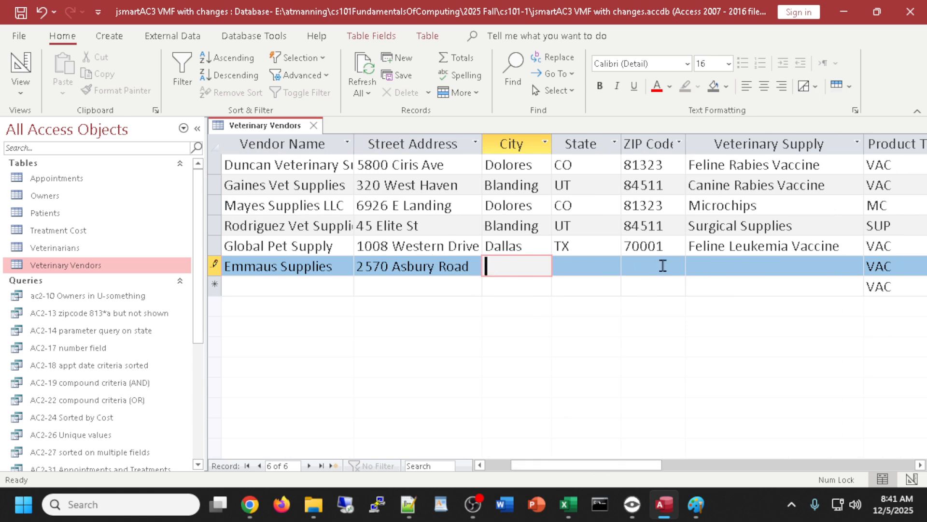
drag(596, 471, 555, 464)
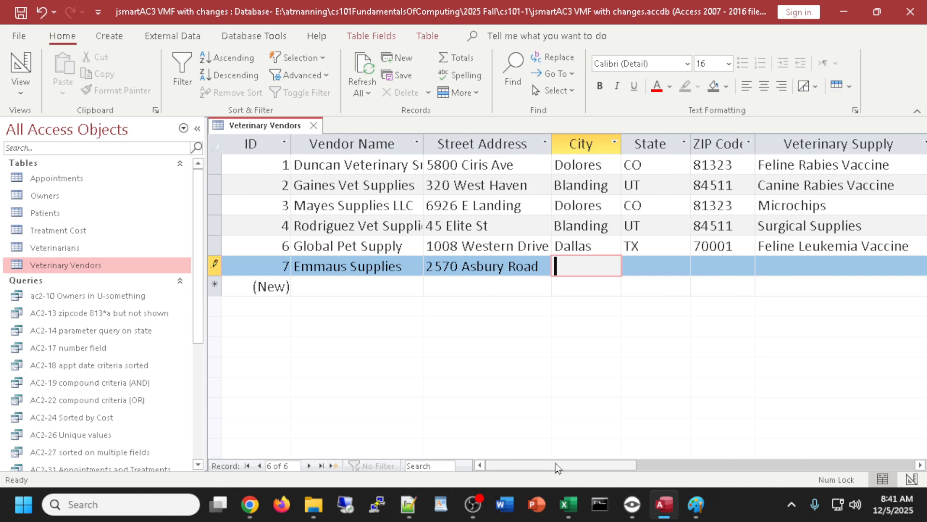
- Examine the Product Type field's properties in Design view and return to Datasheet view
click(19, 70)
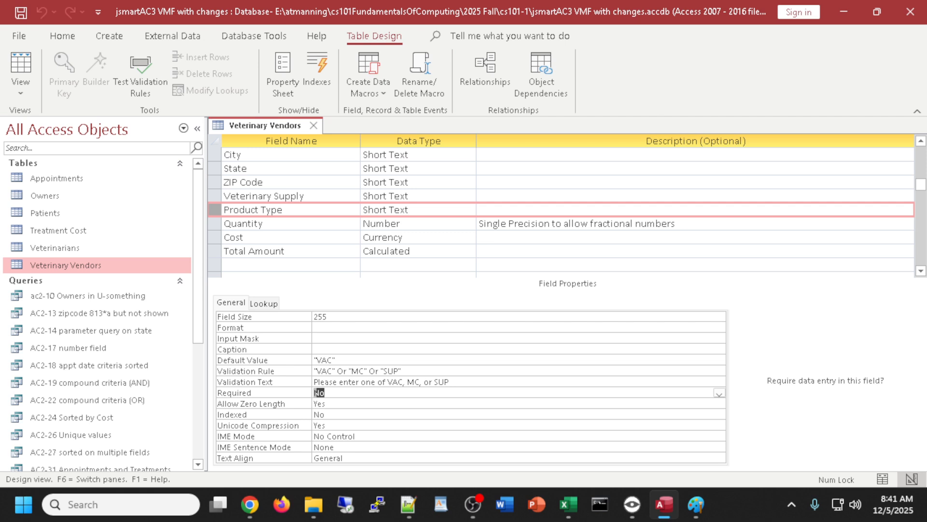
key(alt+Tab)
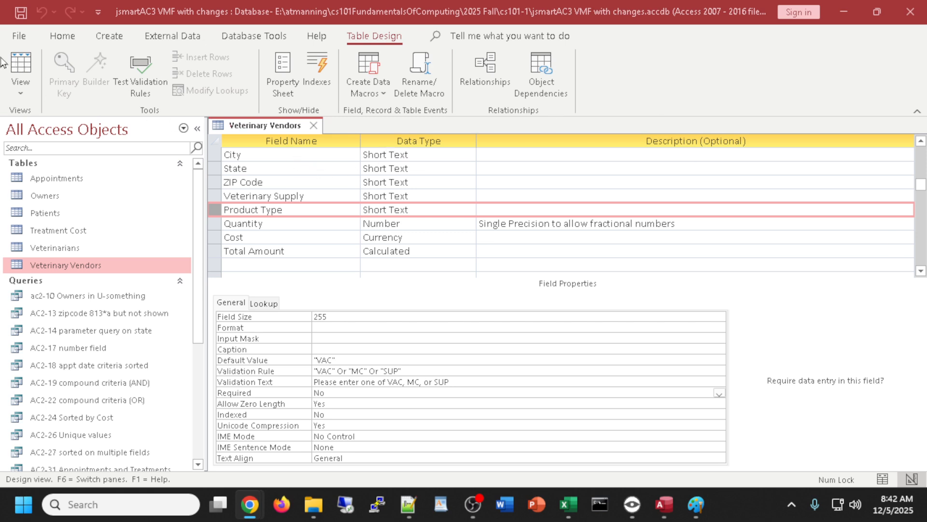
click(21, 65)
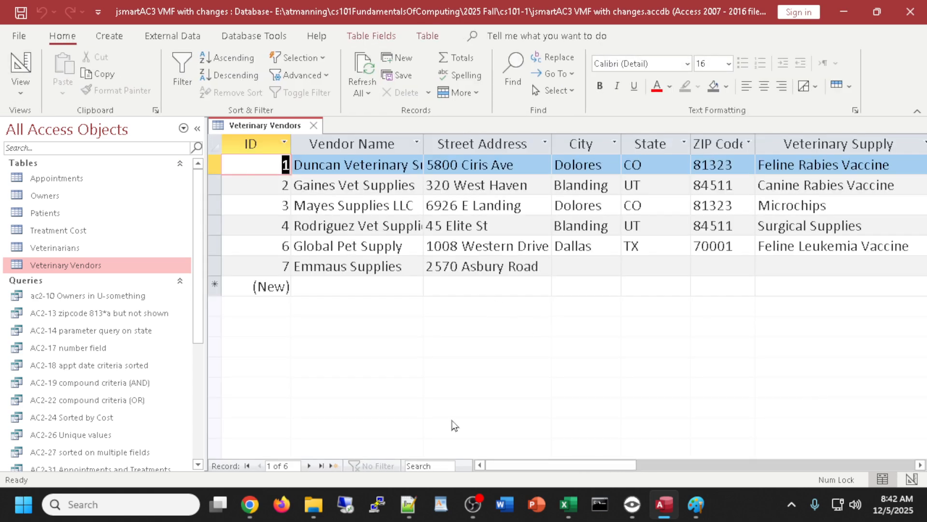
- Delete the Emmaus Supplies record from the Veterinary Vendors table and confirm the deletion
drag(544, 465, 489, 459)
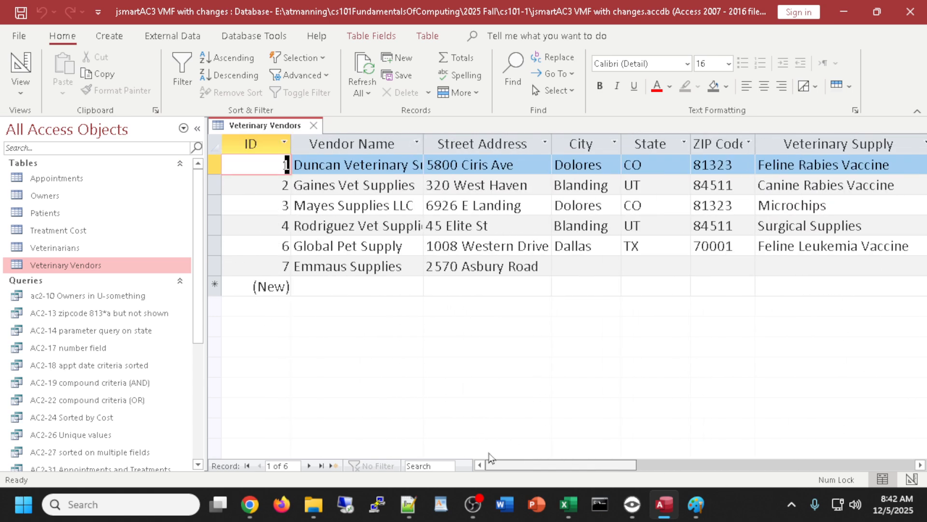
click(212, 264)
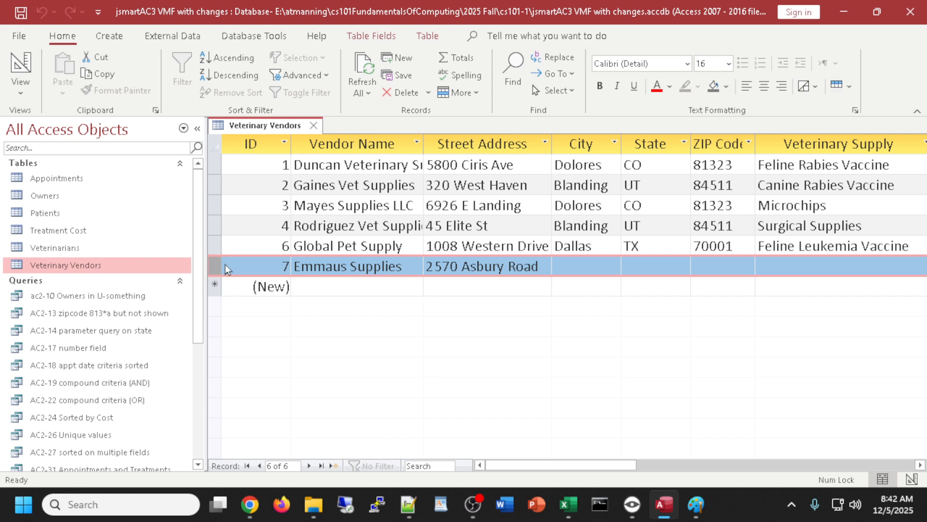
key(Delete)
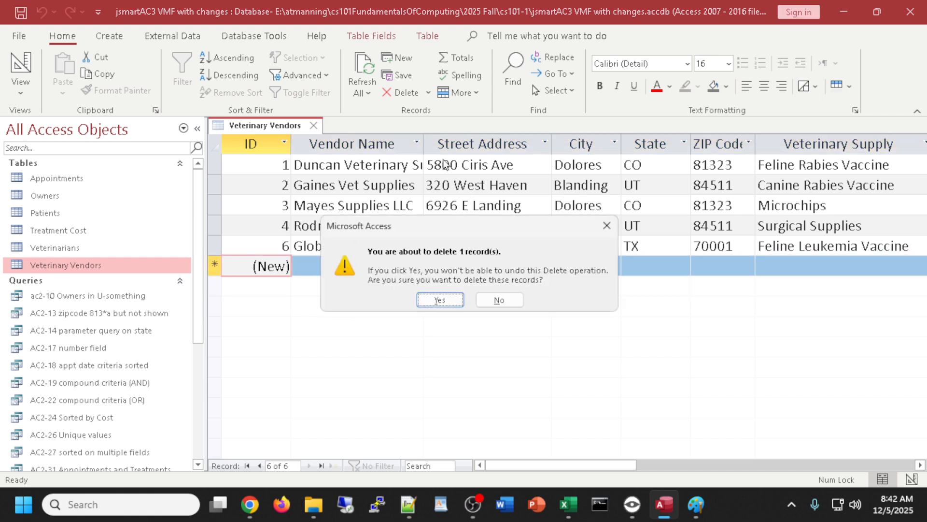
click(443, 298)
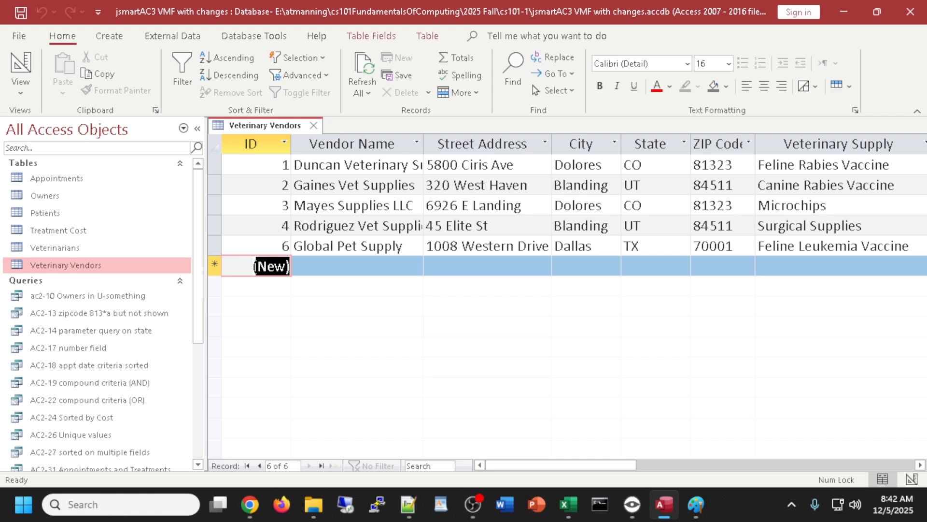
- Widen the Street Address column and append "Boulevard" to the Gaines Vet Supplies address, leaving the record to save it
mouse_move(519, 466)
mouse_down()
mouse_move(540, 467)
mouse_move(486, 471)
mouse_up()
drag(553, 141, 616, 137)
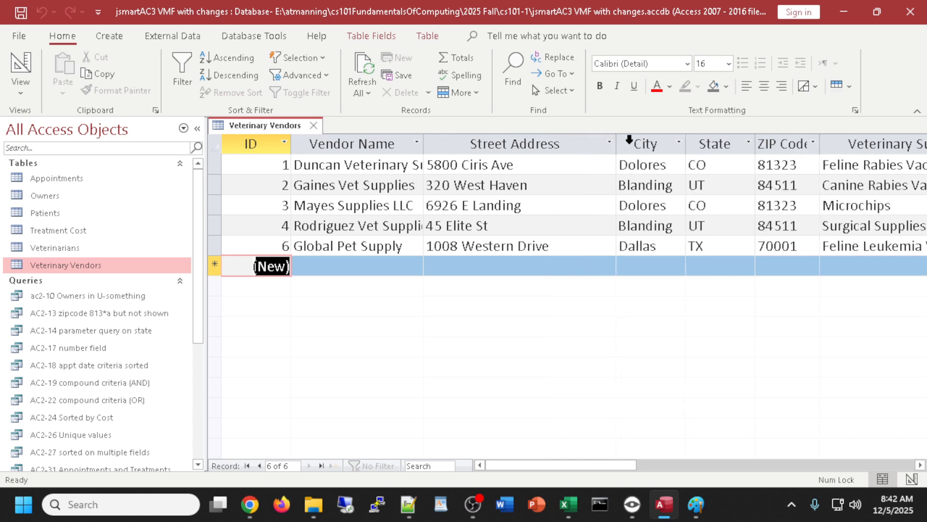
click(546, 187)
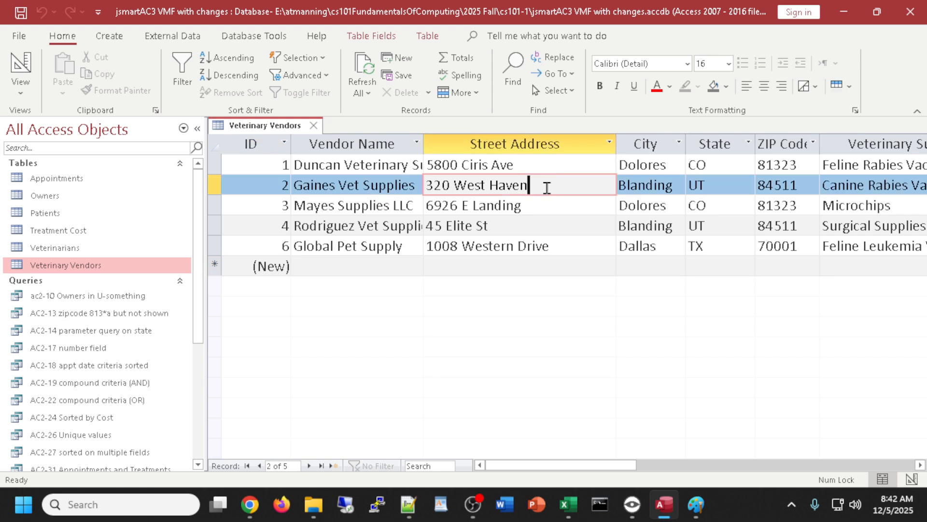
text(Boulevard)
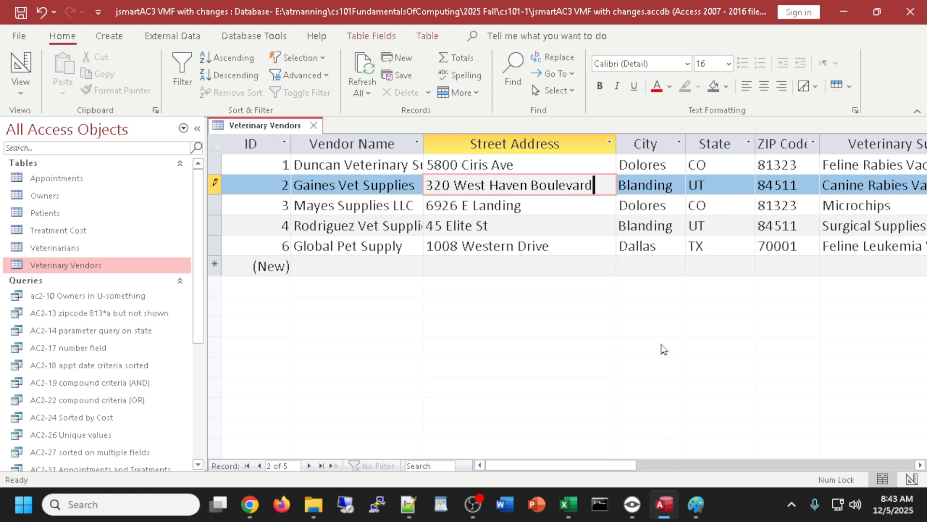
click(569, 205)
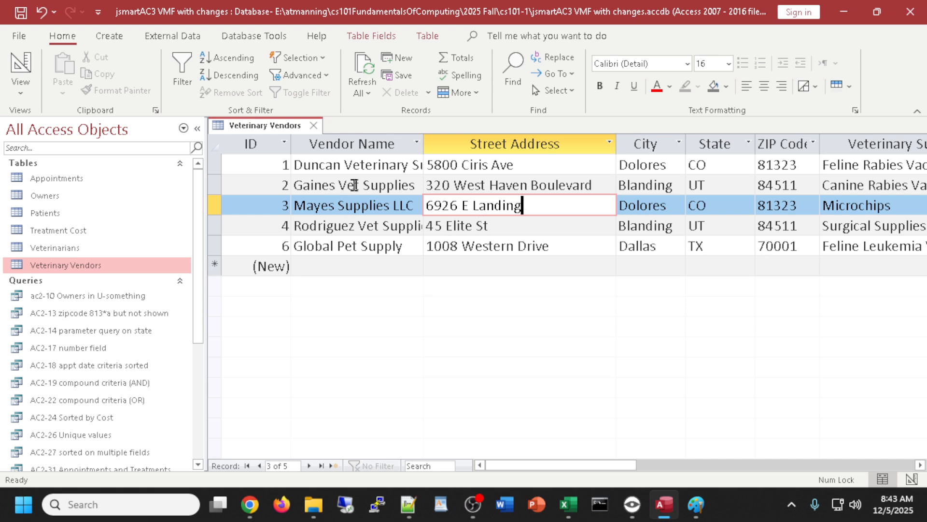
click(525, 185)
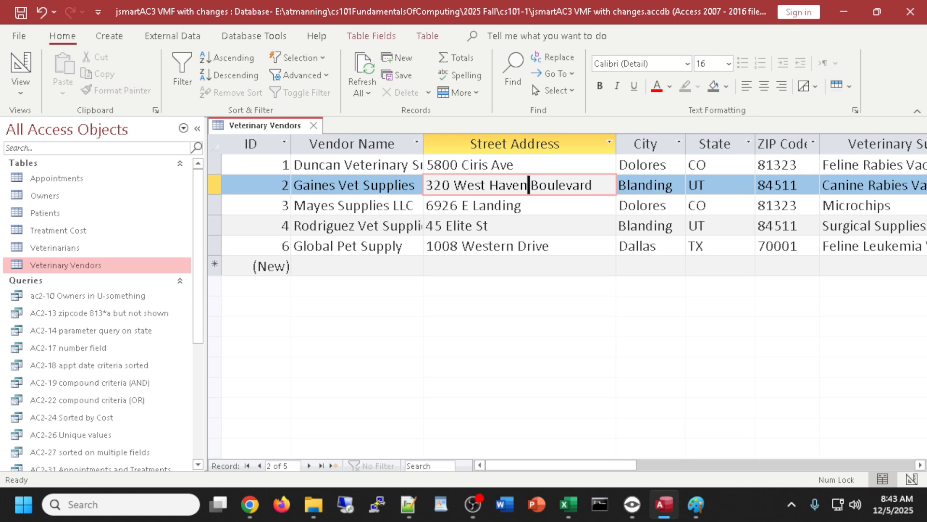
- Add a total row to the Veterinary Vendors datasheet and set the Total Amount column's total to Sum
key(alt+Tab)
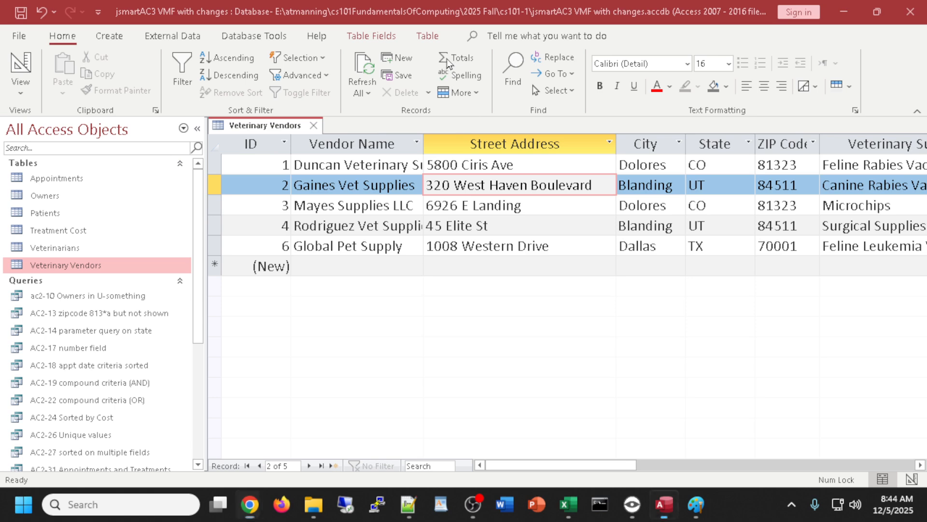
click(447, 59)
click(447, 59)
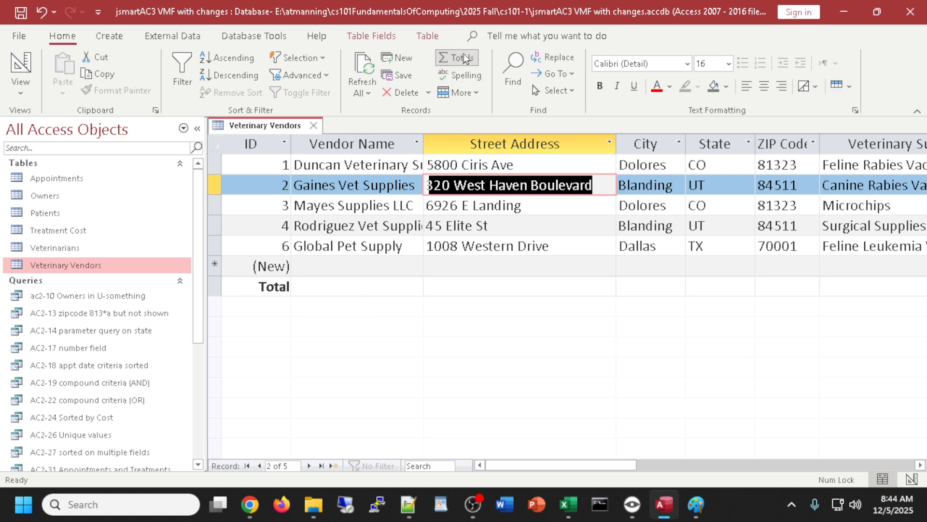
drag(573, 467, 703, 487)
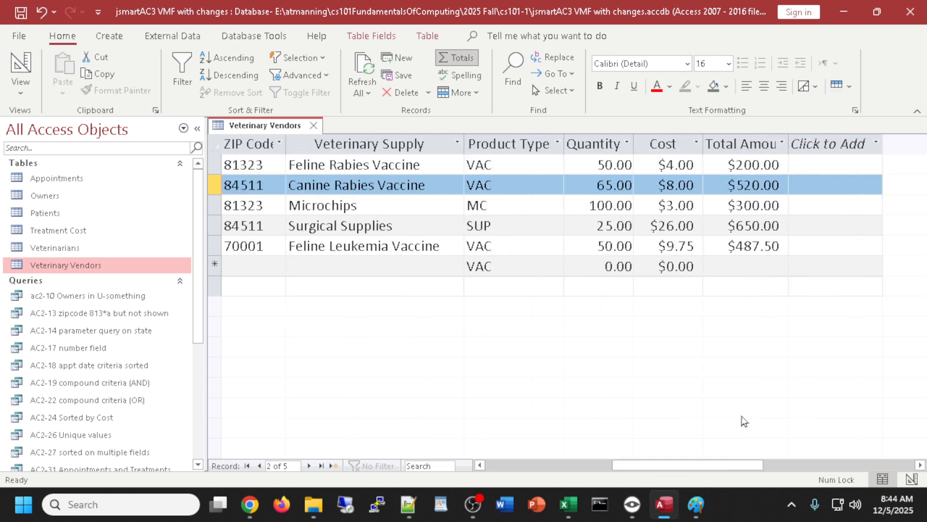
click(745, 286)
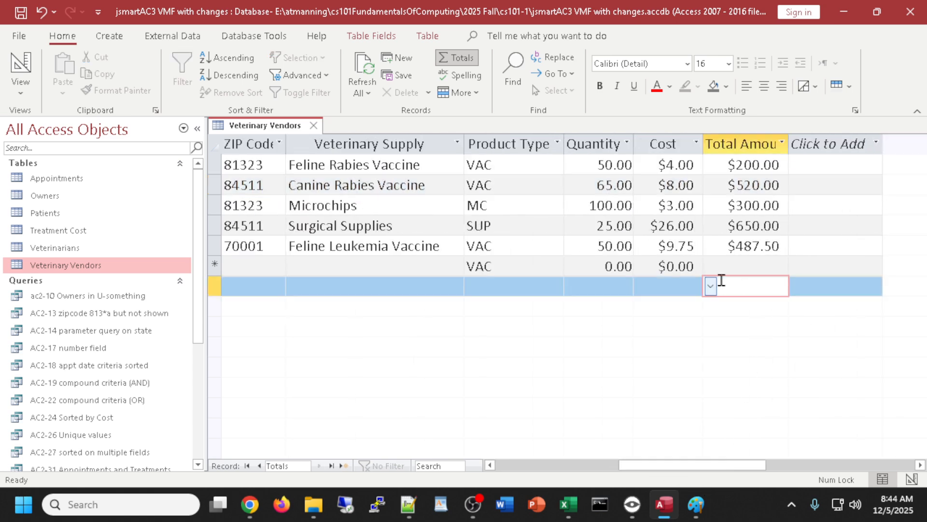
click(710, 287)
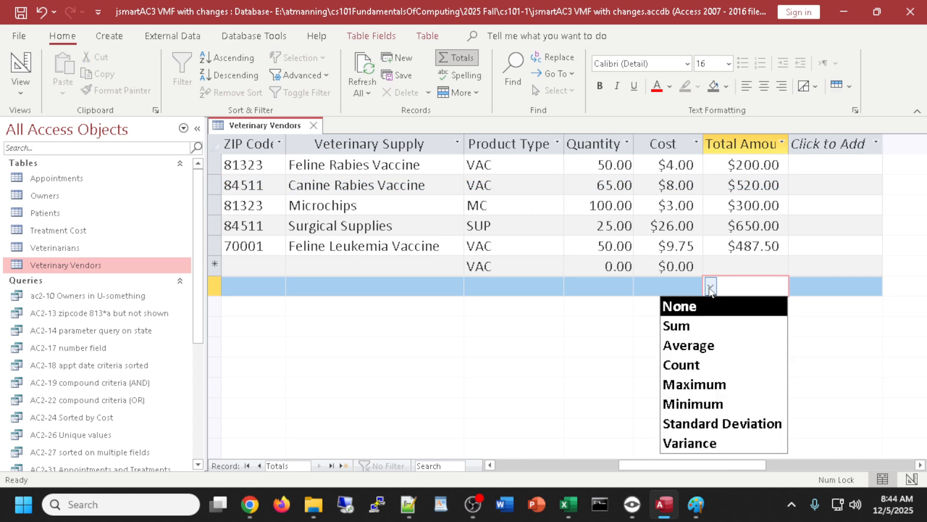
click(703, 327)
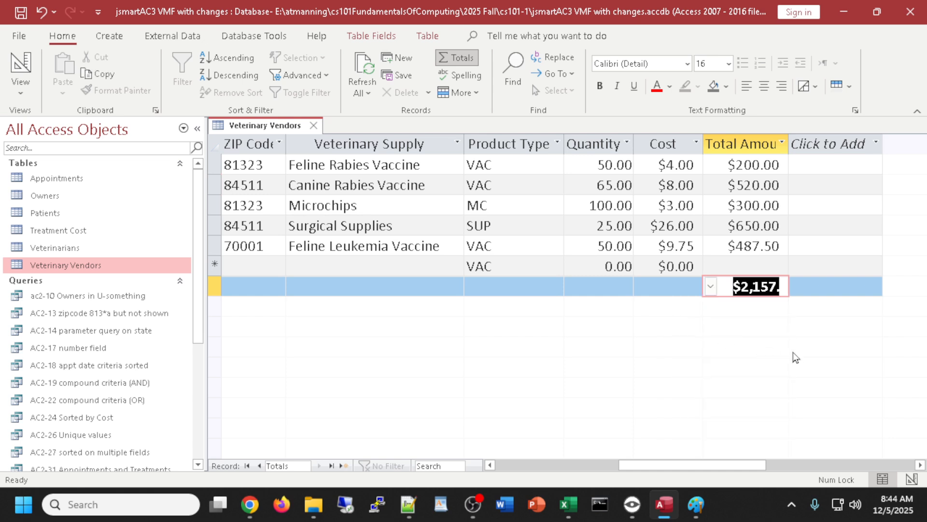
- Examine the aggregate functions offered for Cost and Total Amount in the total row, and toggle that row off and on
click(665, 283)
click(641, 286)
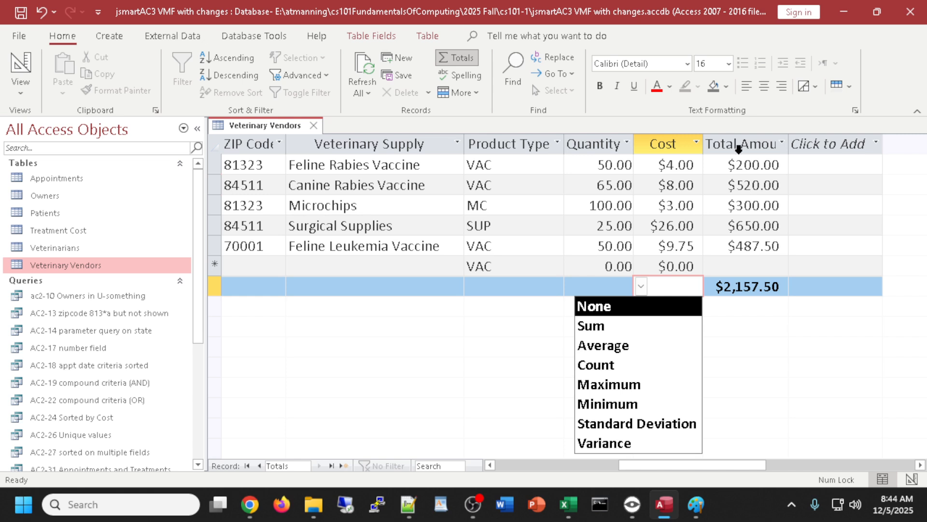
click(746, 288)
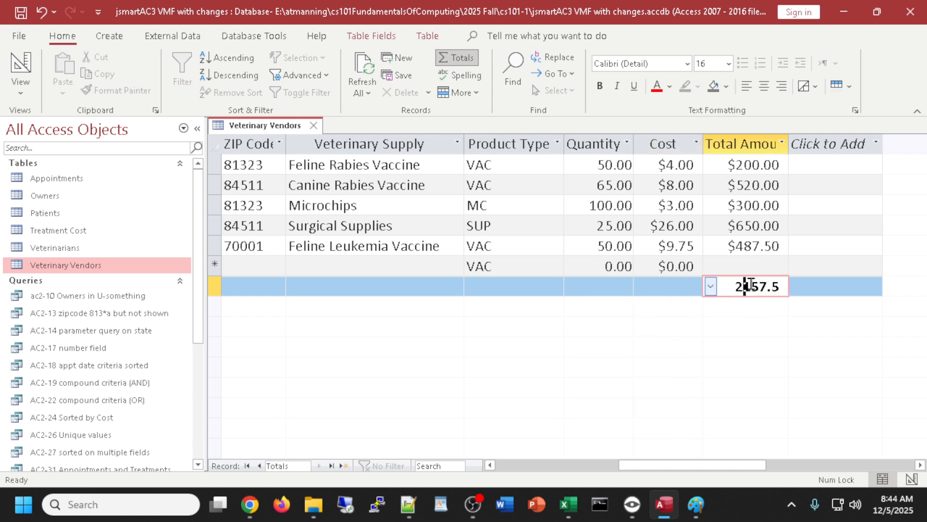
click(712, 286)
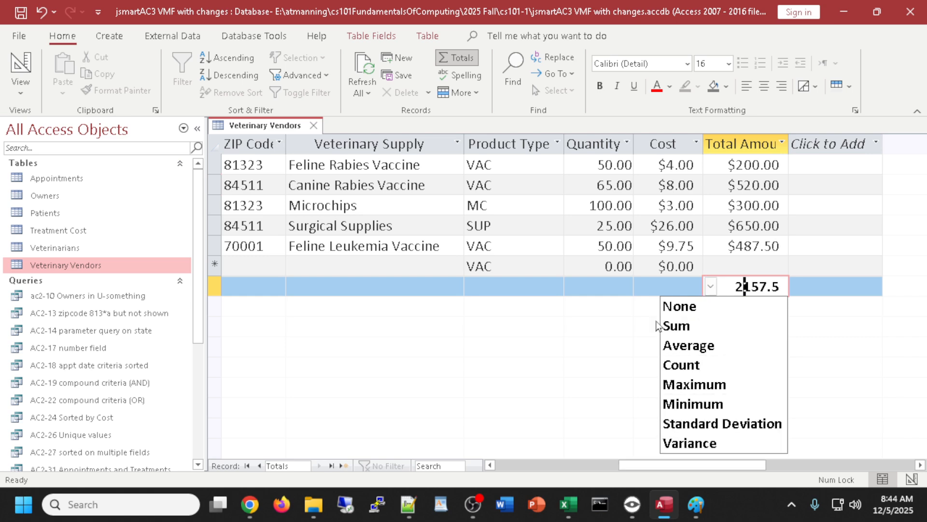
click(445, 61)
click(445, 60)
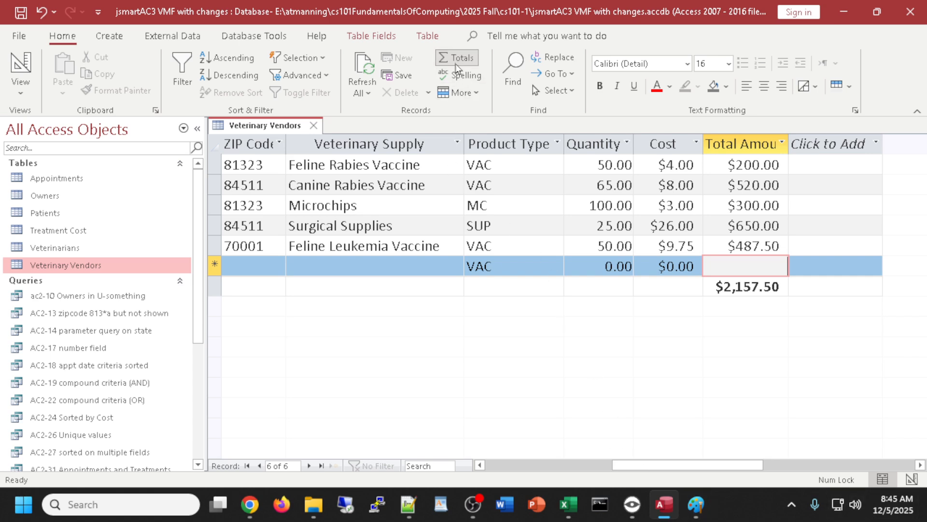
- Close the Veterinary Vendors table, saving its layout changes
mouse_move(686, 464)
mouse_down()
mouse_move(543, 466)
mouse_move(691, 469)
mouse_up()
click(313, 126)
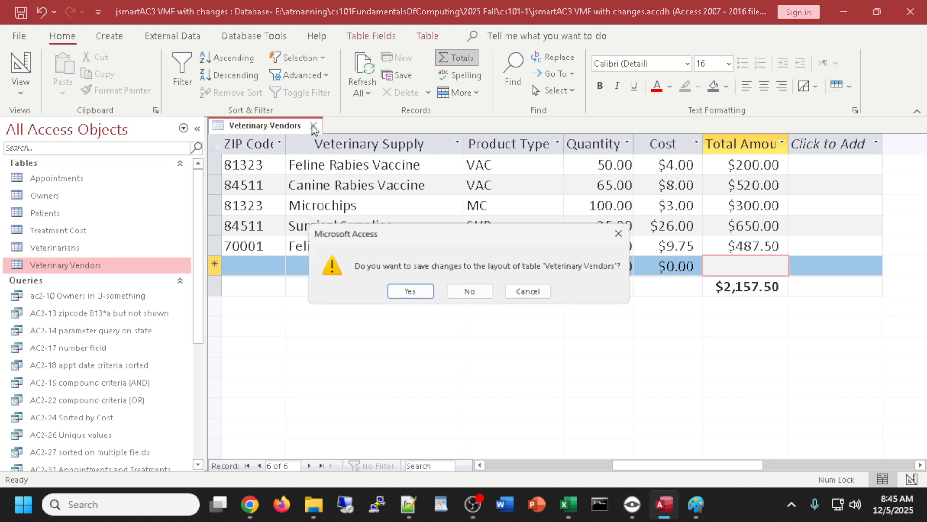
click(403, 291)
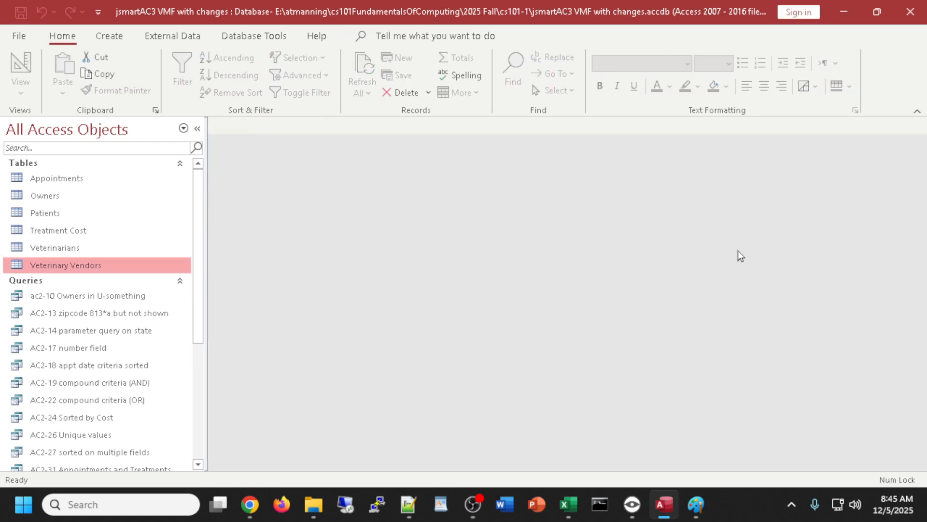
- Reopen the Veterinary Vendors table to check the saved Total Amount sum in its total row, and close the table
double_click(59, 266)
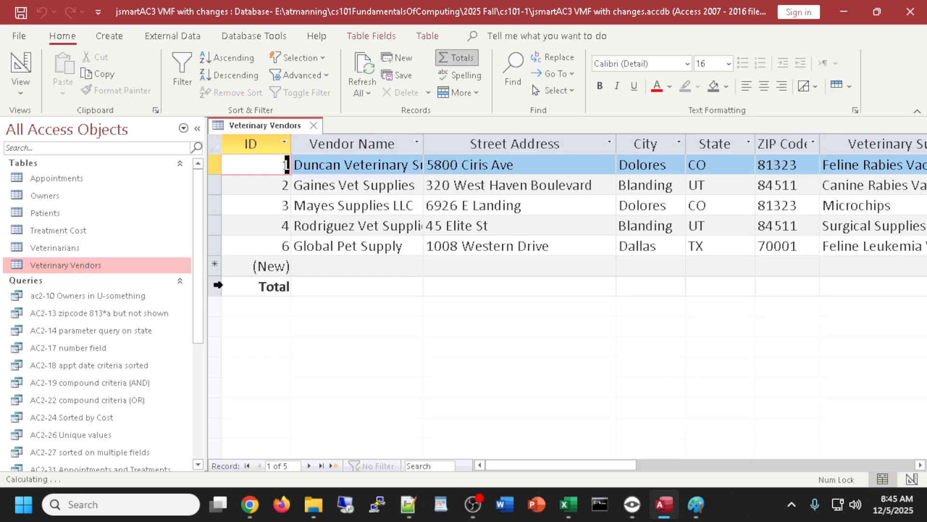
drag(618, 466, 718, 465)
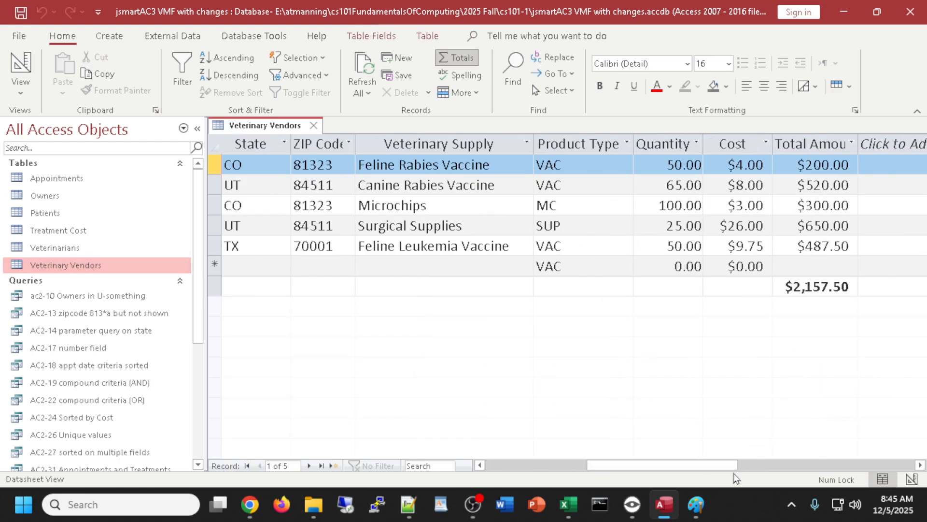
click(317, 127)
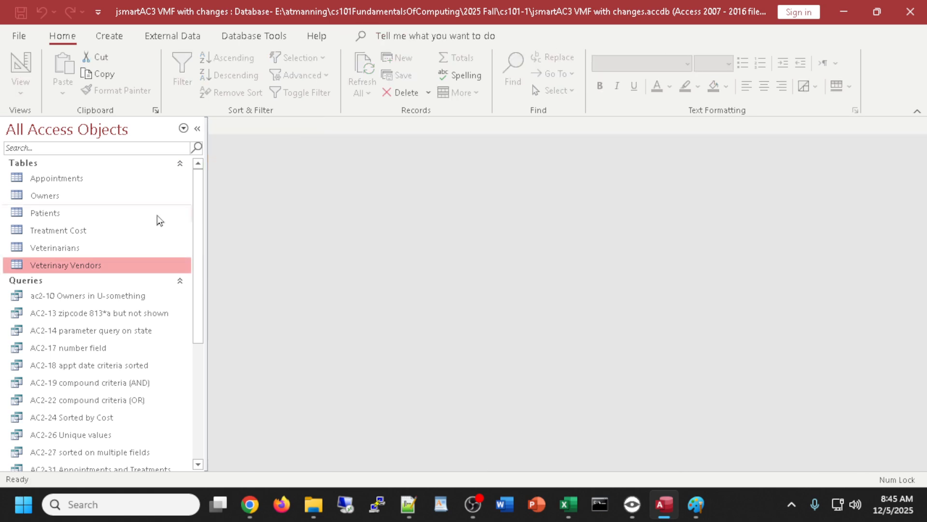
- Open the Treatment Cost table, add a total row and set the Cost column's total to Sum
double_click(56, 235)
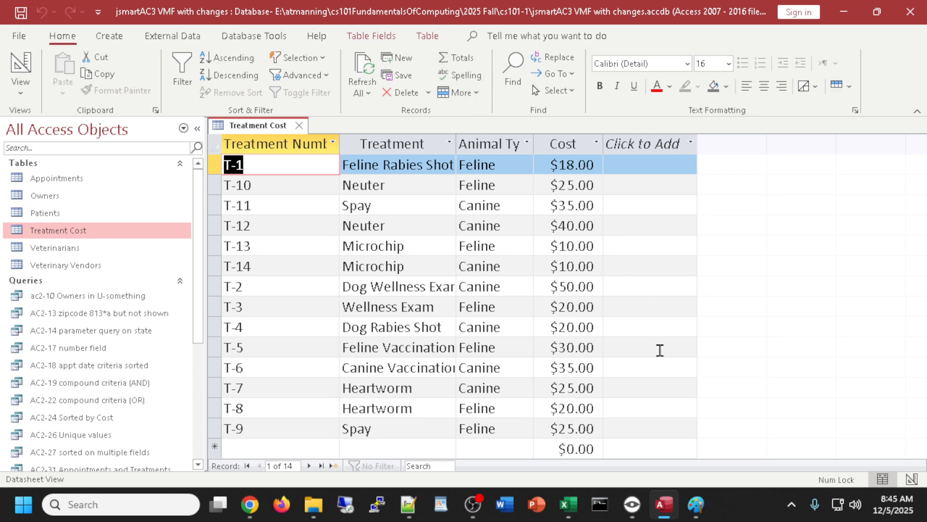
click(451, 58)
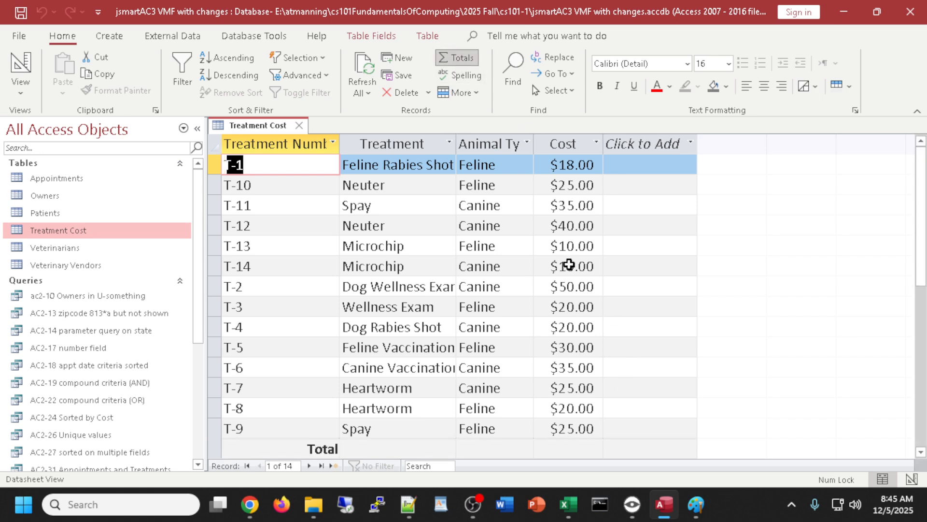
scroll(555, 243, down, 4)
click(563, 227)
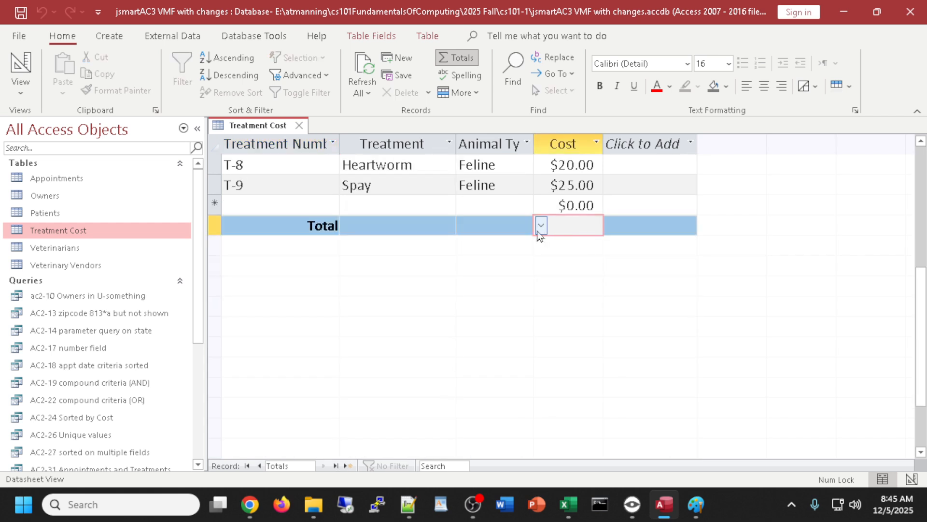
click(541, 225)
click(515, 266)
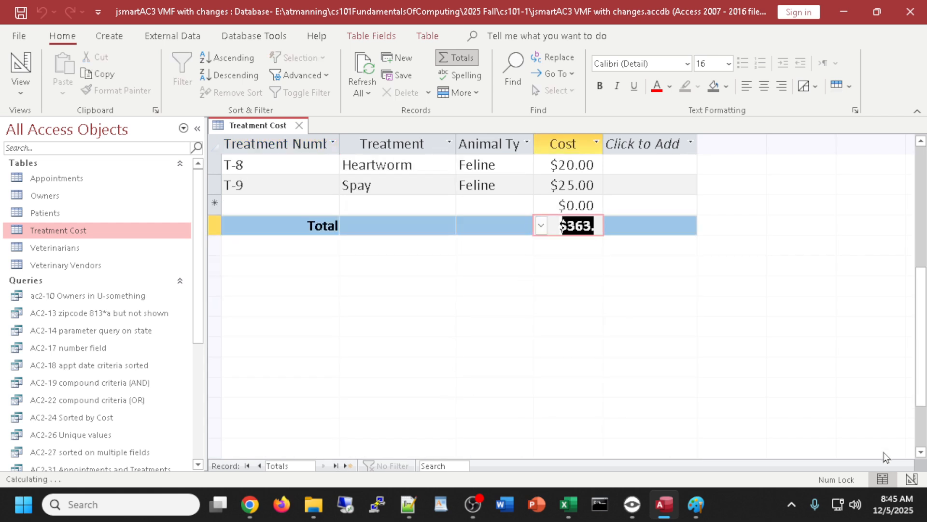
drag(921, 314, 921, 193)
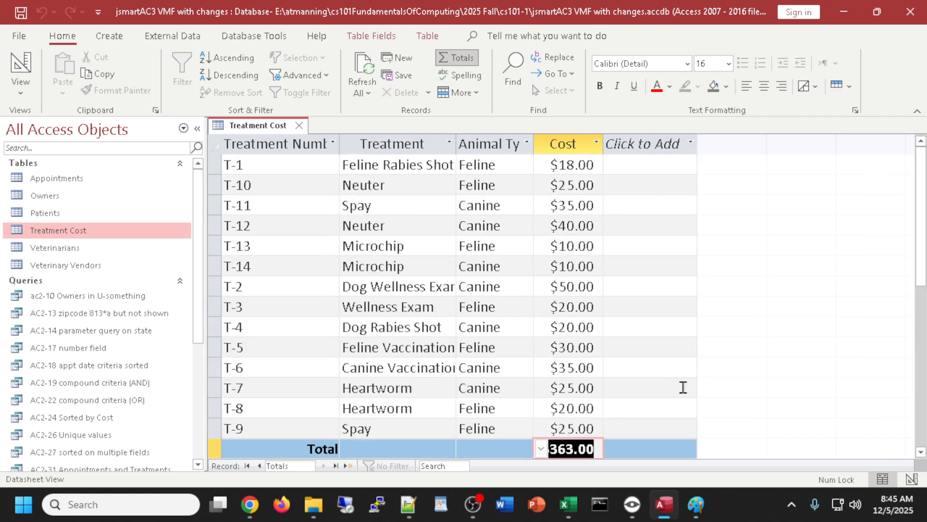
scroll(668, 358, down, 2)
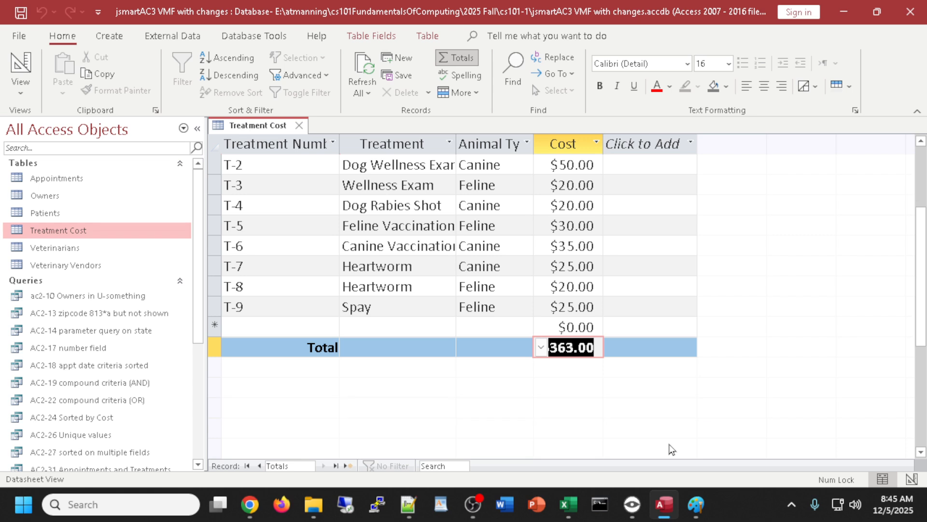
- Turn the Treatment Cost datasheet's total row off and back on
click(452, 58)
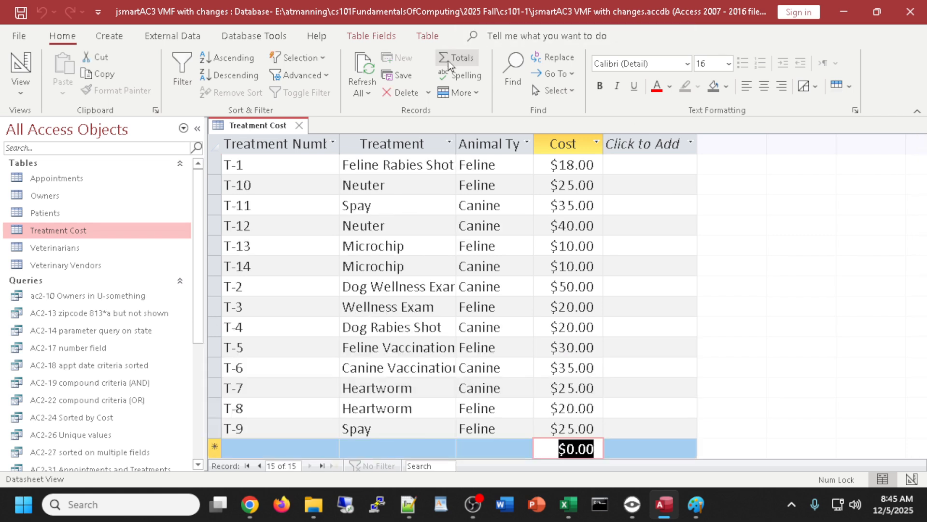
click(448, 61)
scroll(559, 339, down, 1)
scroll(559, 339, down, 1)
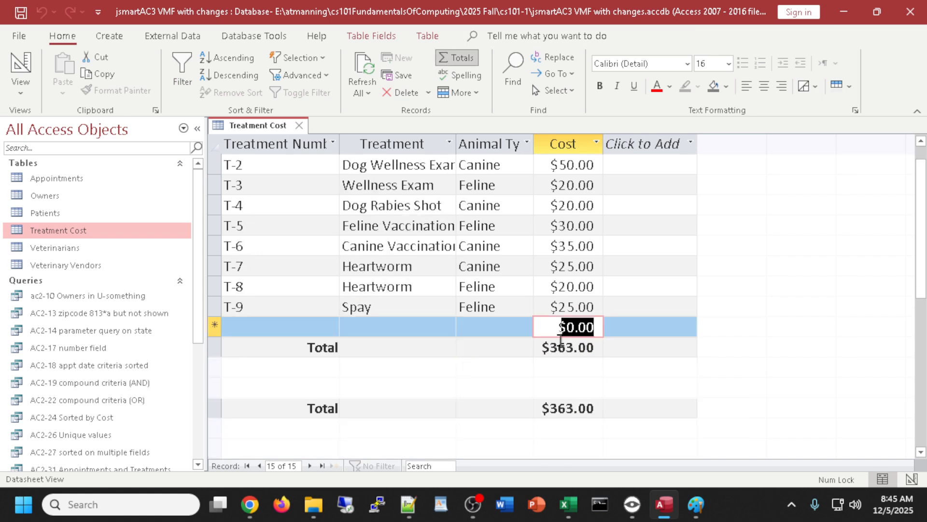
- Check the aggregate functions offered for Breed in a temporary Patients total row, remove the row and close the table
double_click(62, 218)
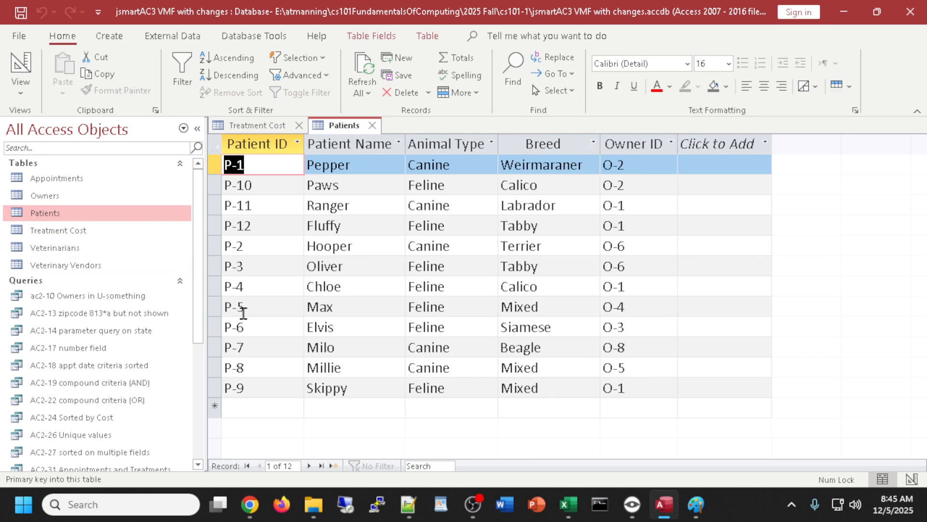
click(443, 59)
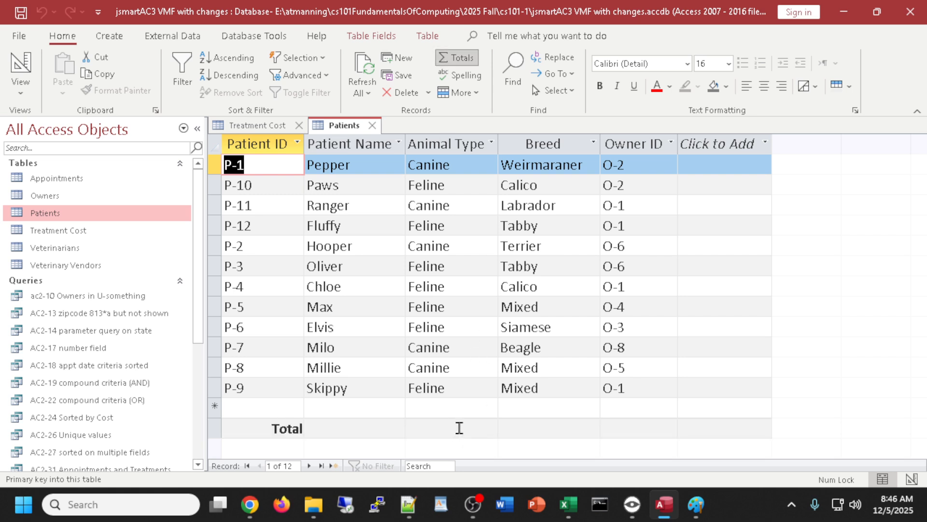
click(551, 427)
click(506, 428)
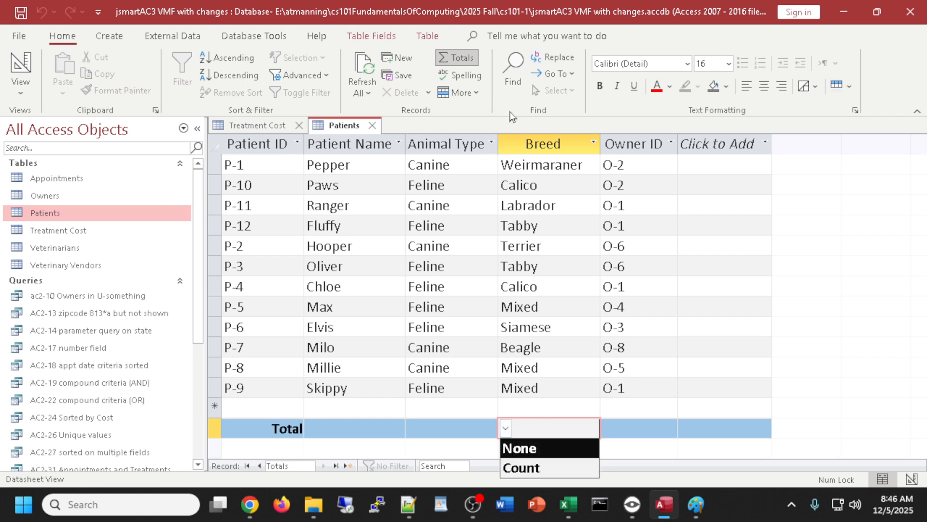
click(450, 57)
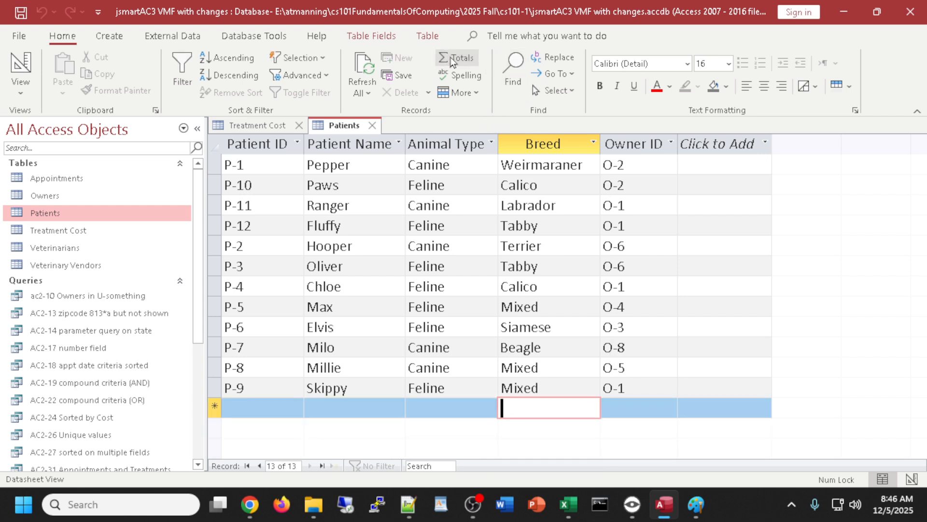
click(372, 125)
click(410, 292)
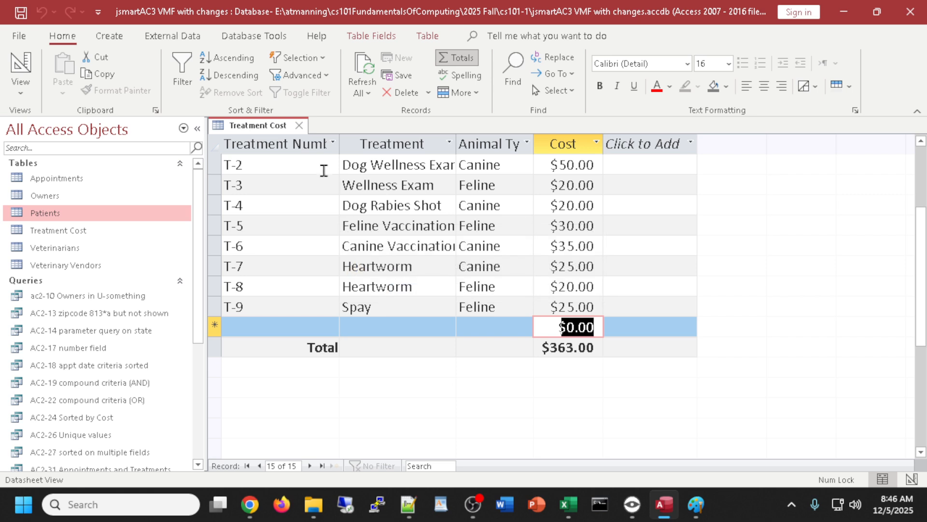
- Close the Treatment Cost table, saving its layout changes
click(299, 125)
click(415, 293)
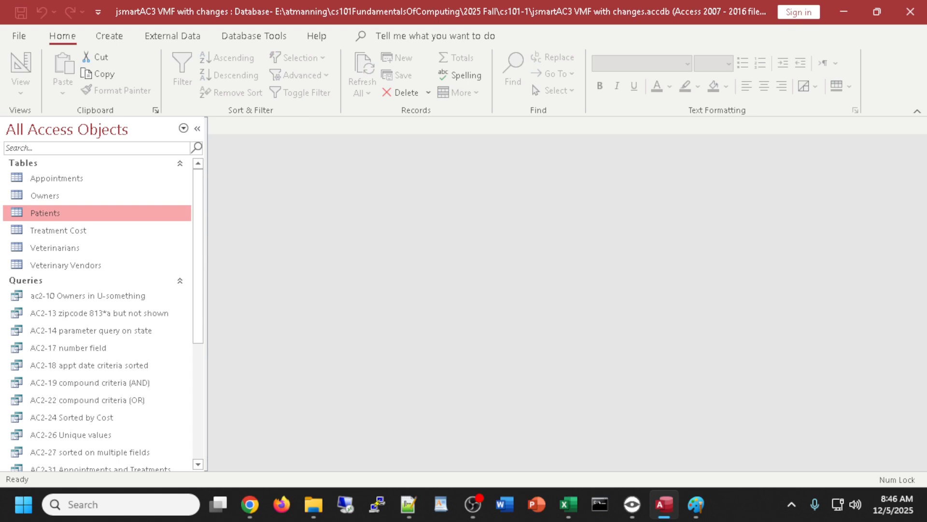
key(alt+Tab)
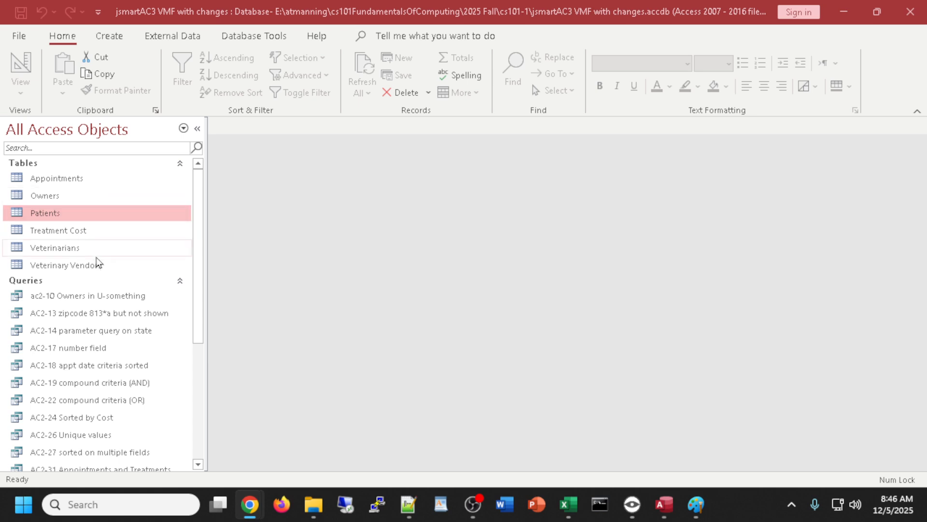
- Open the Veterinary Vendors table, try the datasheet without gridlines, and restore both horizontal and vertical gridlines
double_click(85, 269)
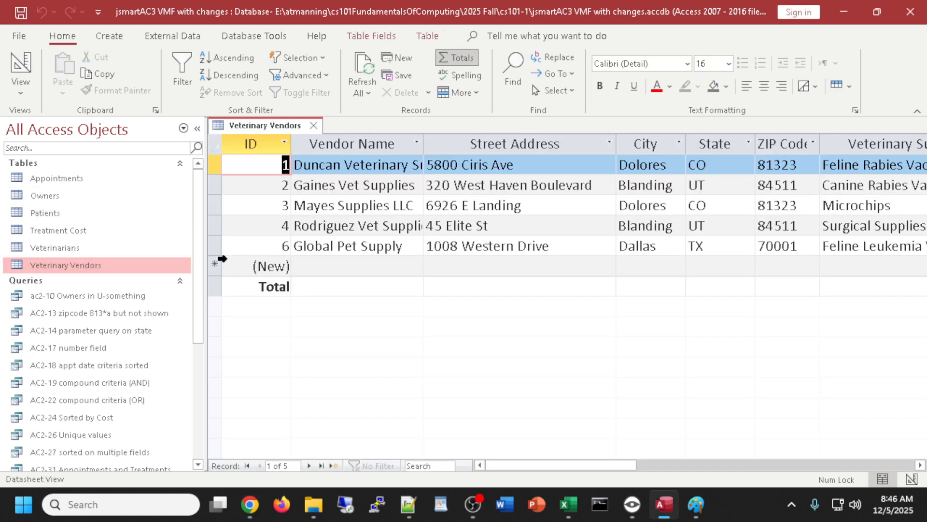
click(851, 88)
click(851, 88)
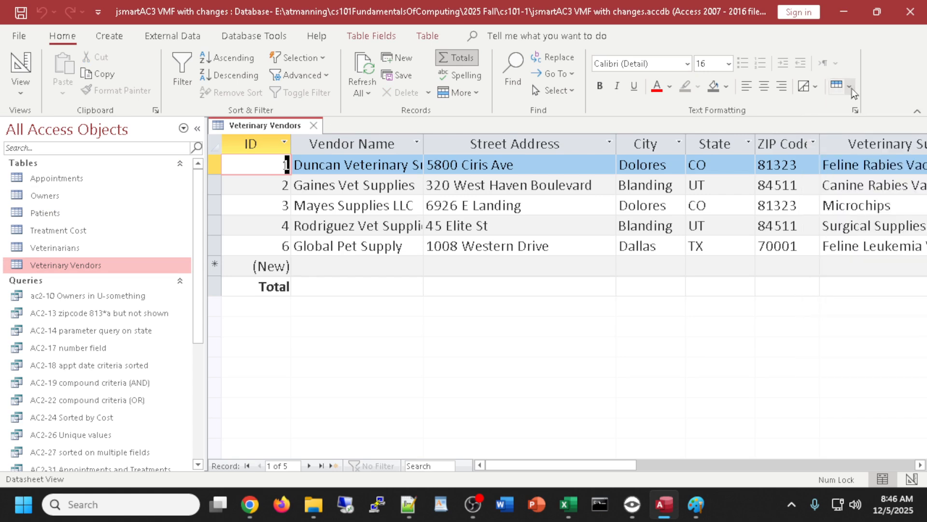
click(813, 87)
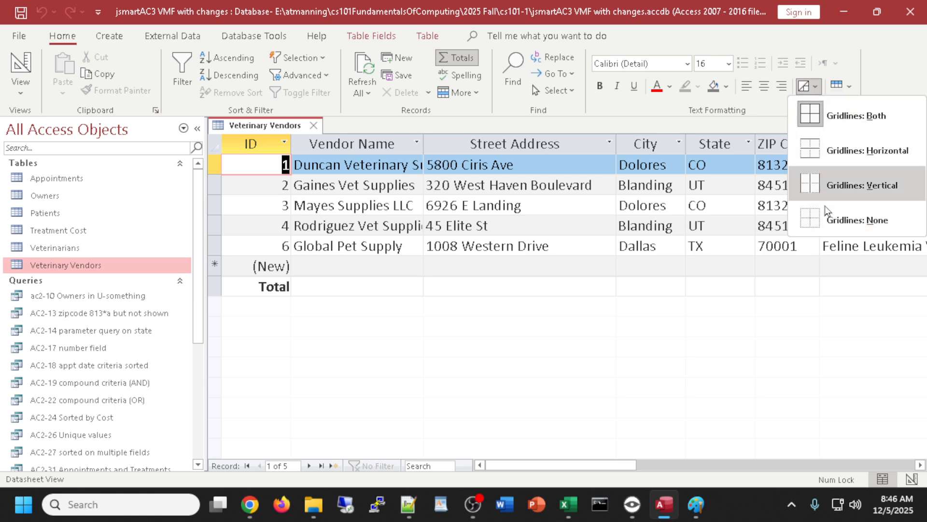
click(819, 227)
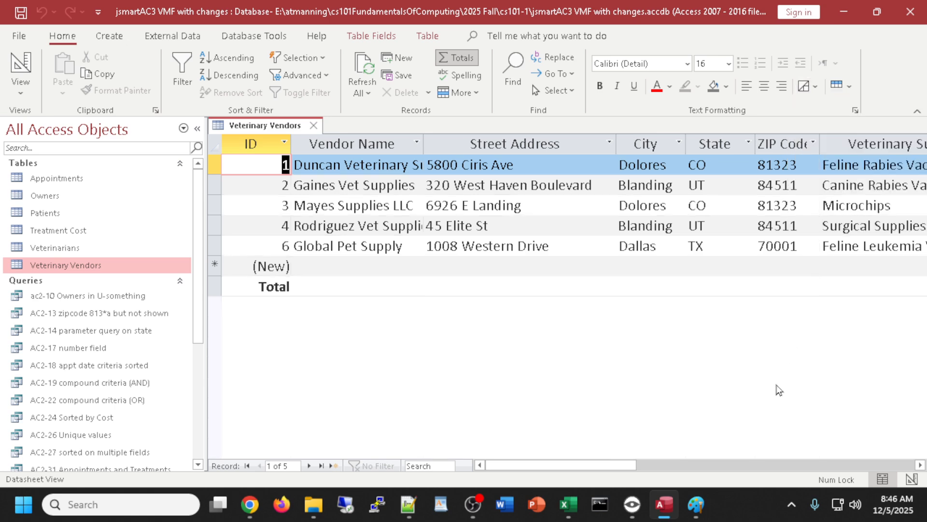
drag(564, 465, 666, 466)
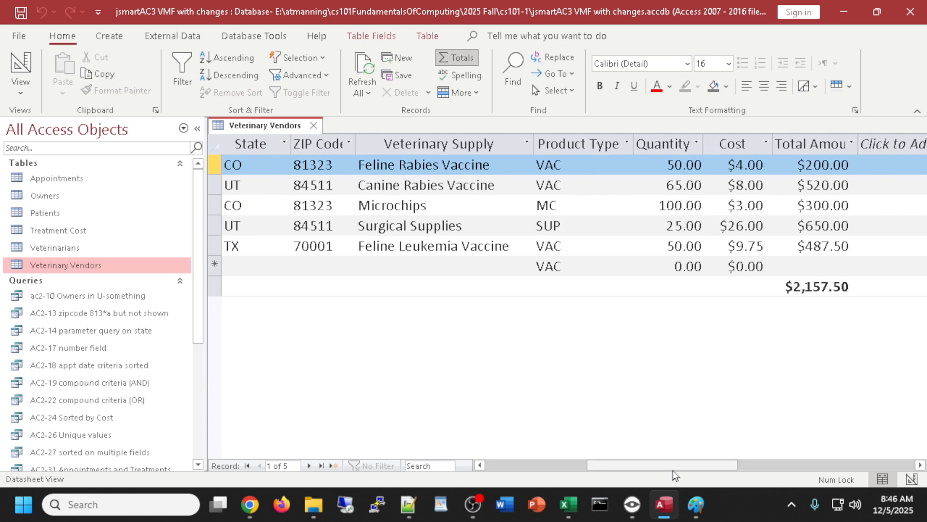
click(810, 85)
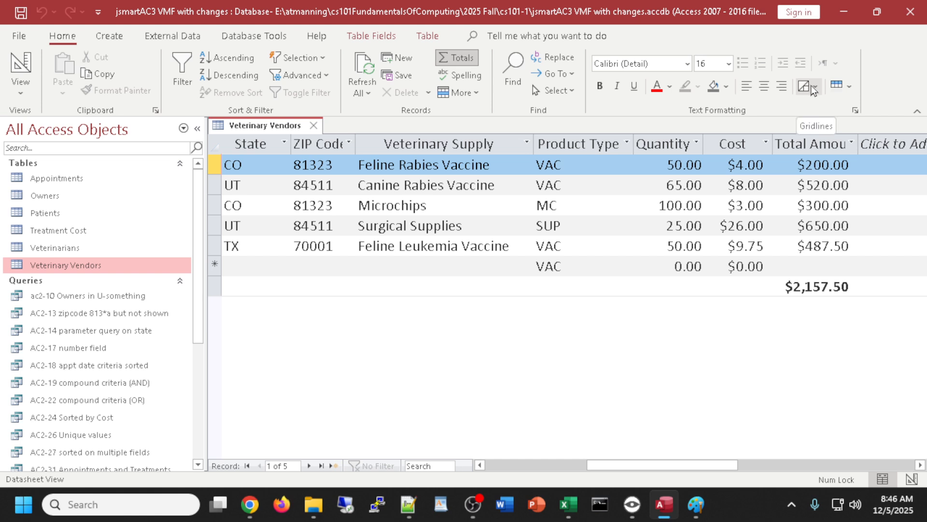
click(807, 119)
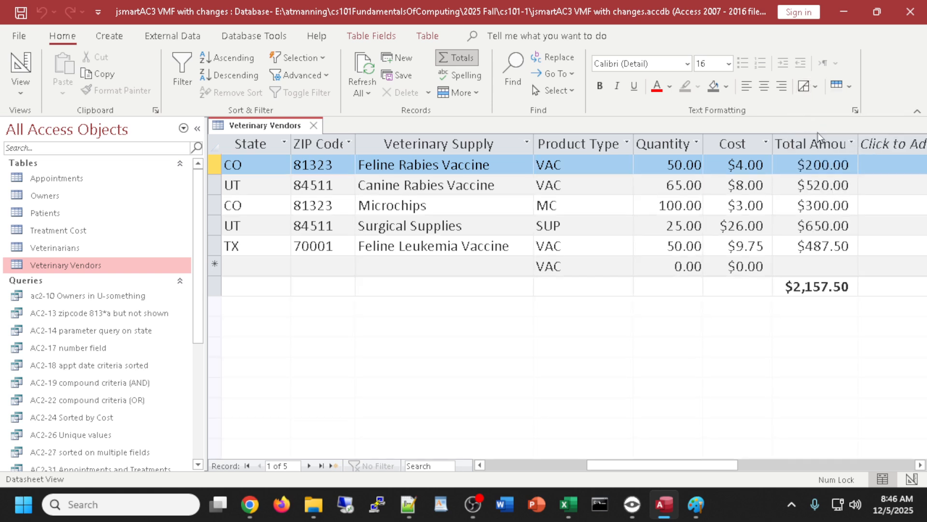
- Set the alternate row color of the Veterinary Vendors datasheet to a light orange theme color
click(850, 87)
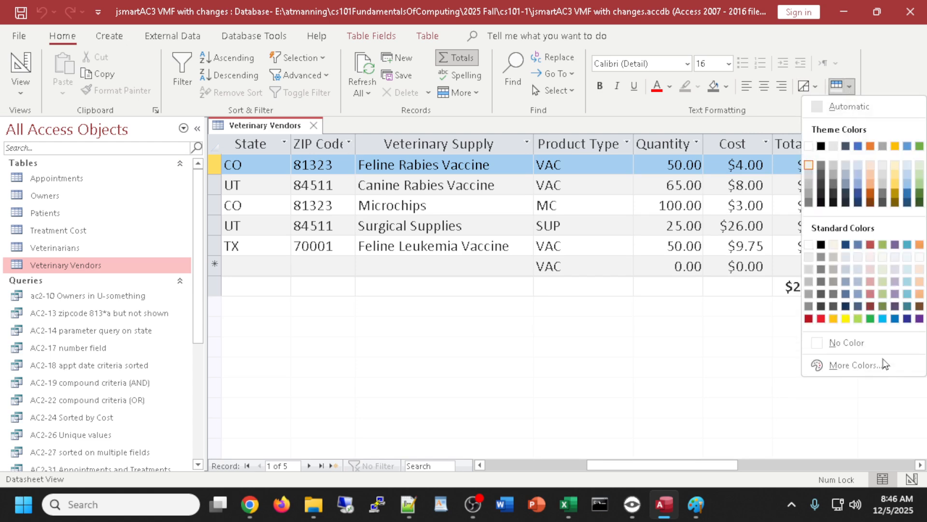
click(650, 349)
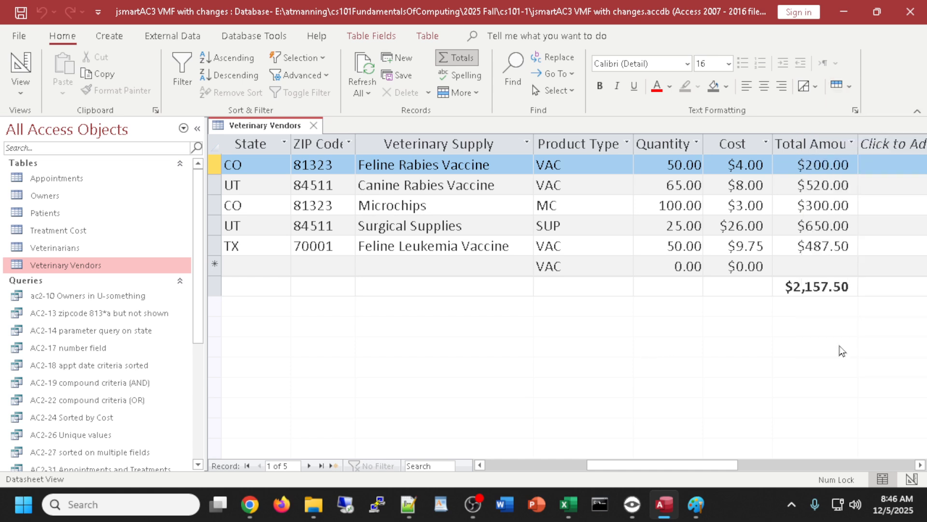
click(850, 84)
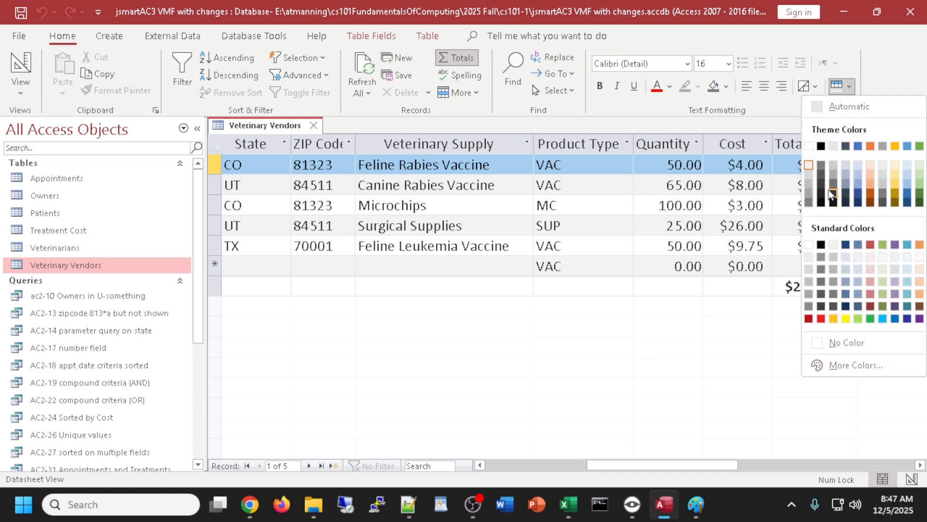
click(868, 182)
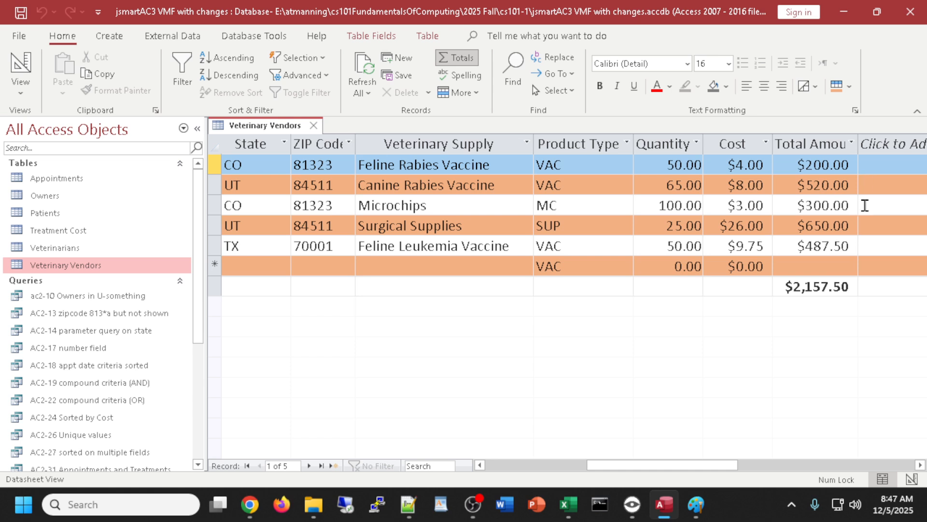
- Change the Veterinary Vendors datasheet's alternate row color to a light blue-gray theme color
click(850, 85)
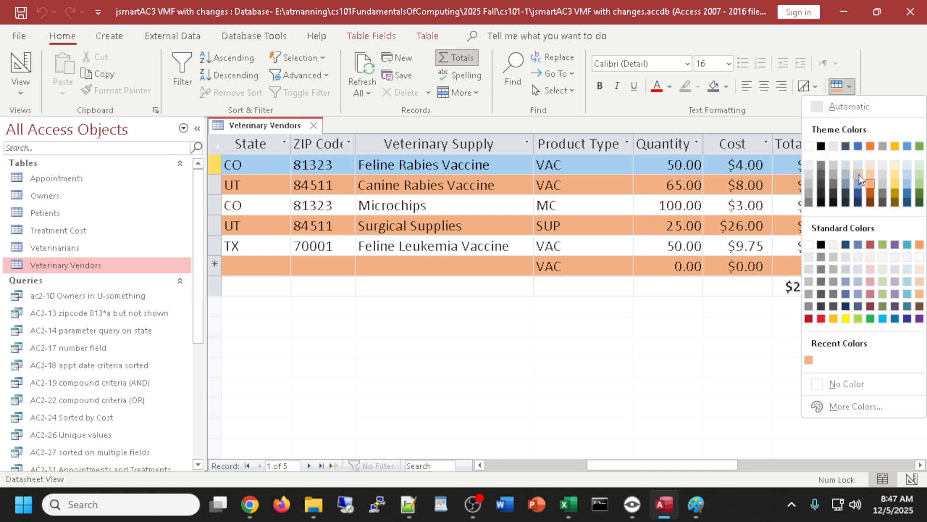
click(846, 174)
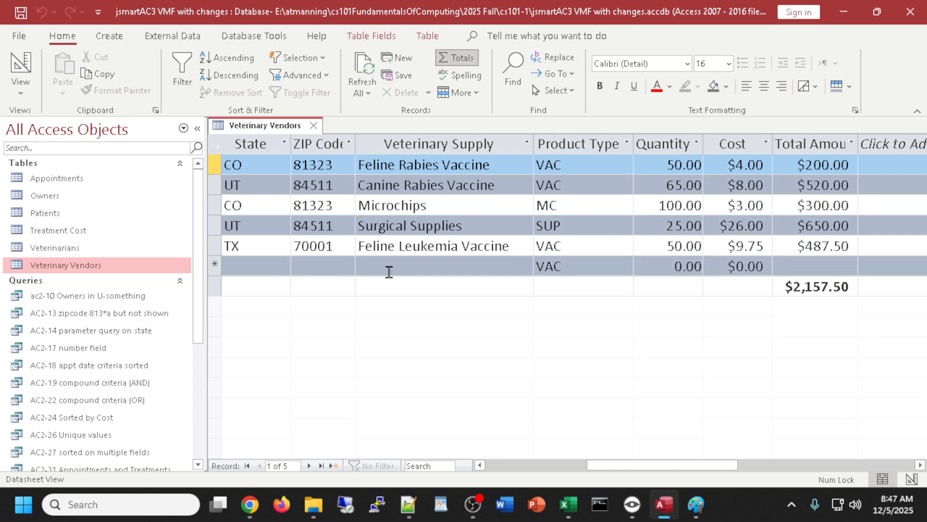
click(337, 197)
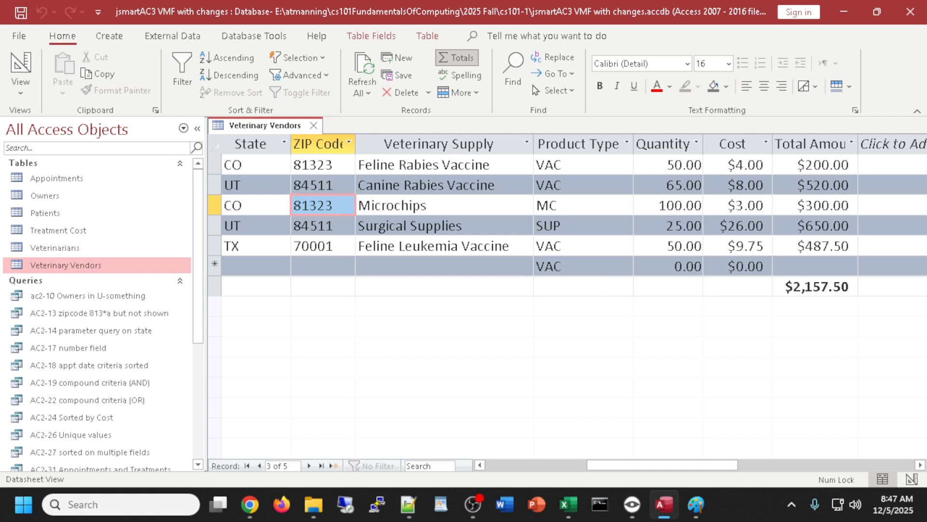
- Close the Veterinary Vendors table, saving its layout changes
key(alt+Tab)
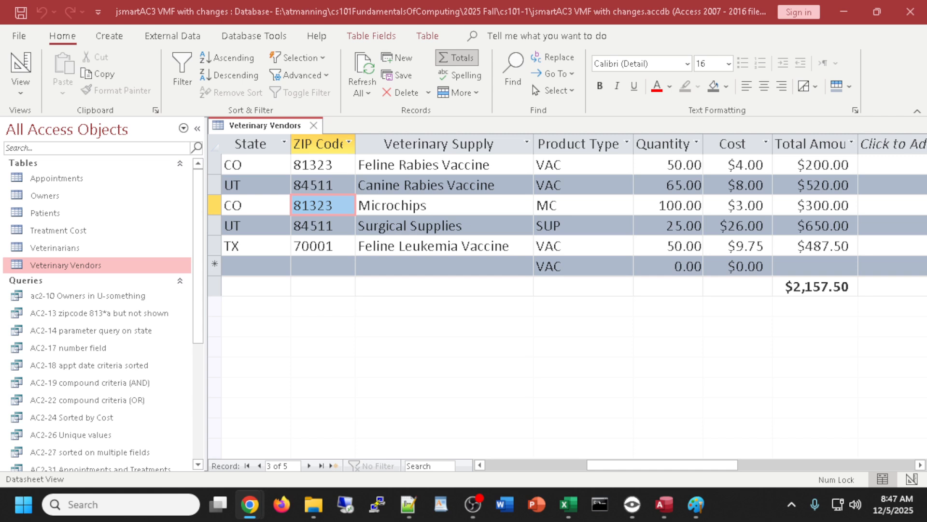
click(314, 126)
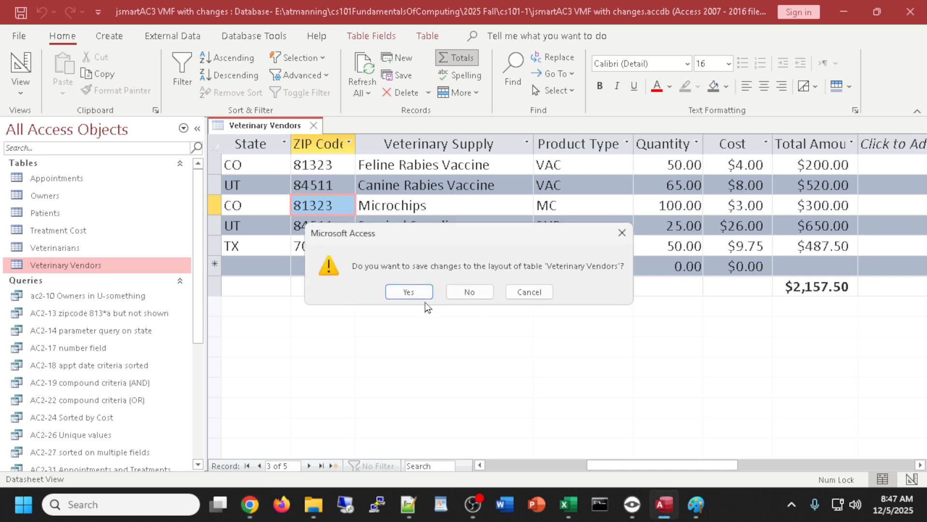
click(420, 294)
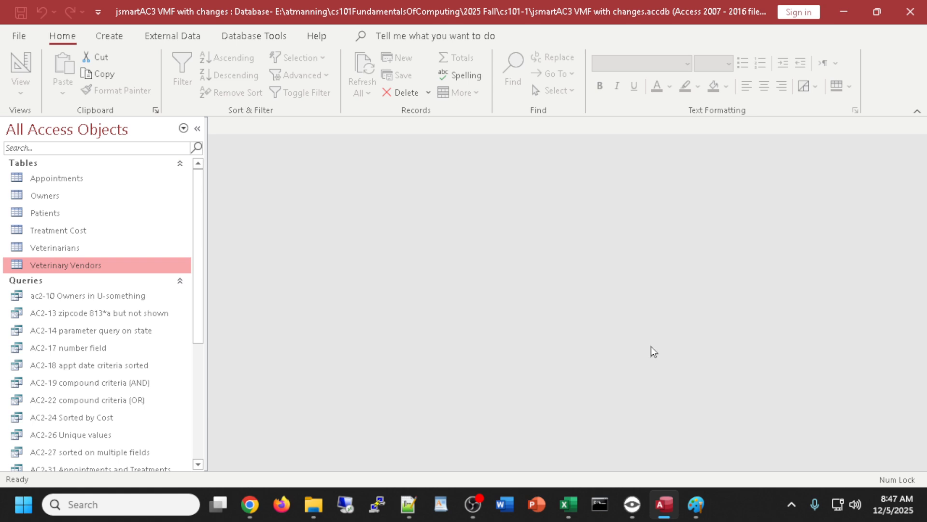
- View the Patients table, append a 3 to the Owner ID of the third Owners record, and close both tables
double_click(47, 212)
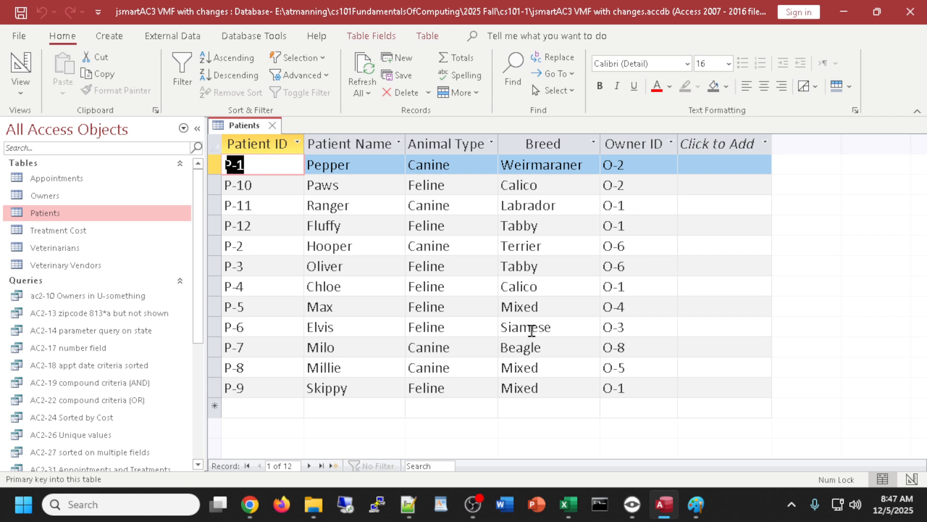
click(273, 127)
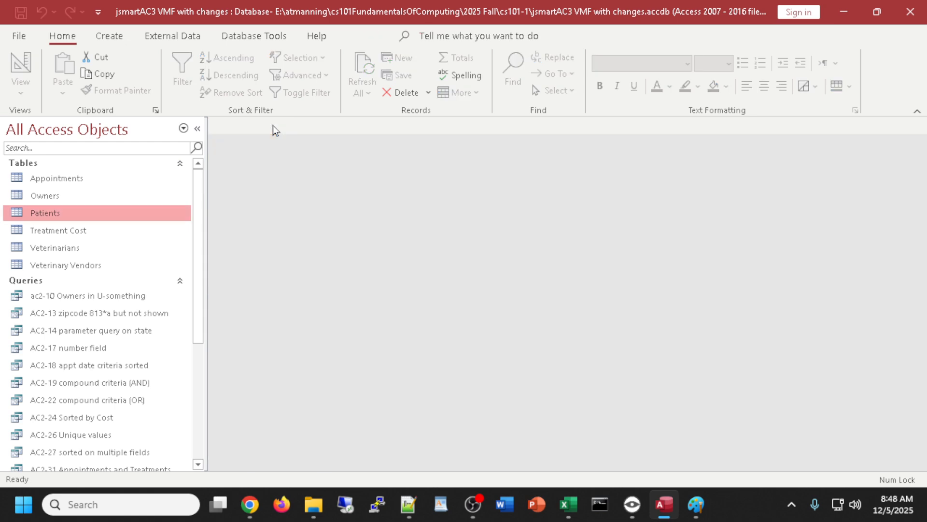
click(30, 190)
double_click(30, 191)
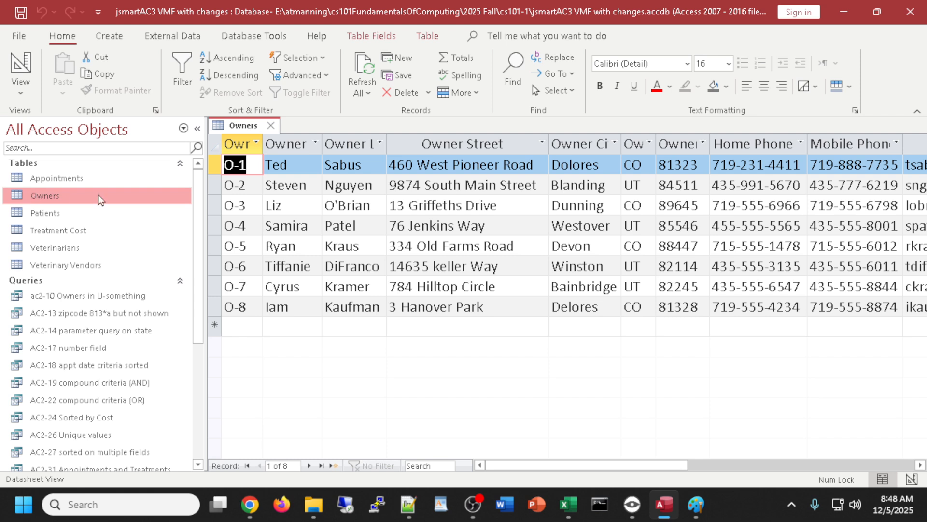
click(245, 204)
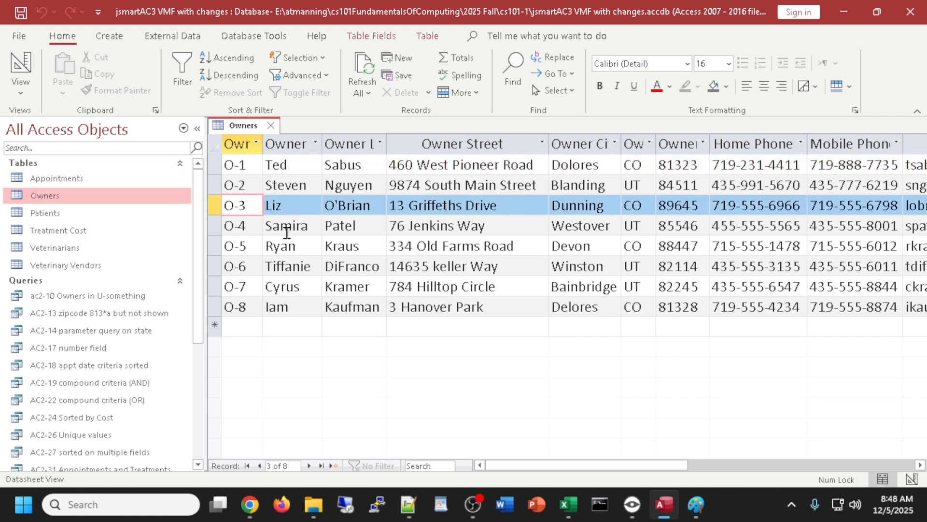
text(3)
click(305, 240)
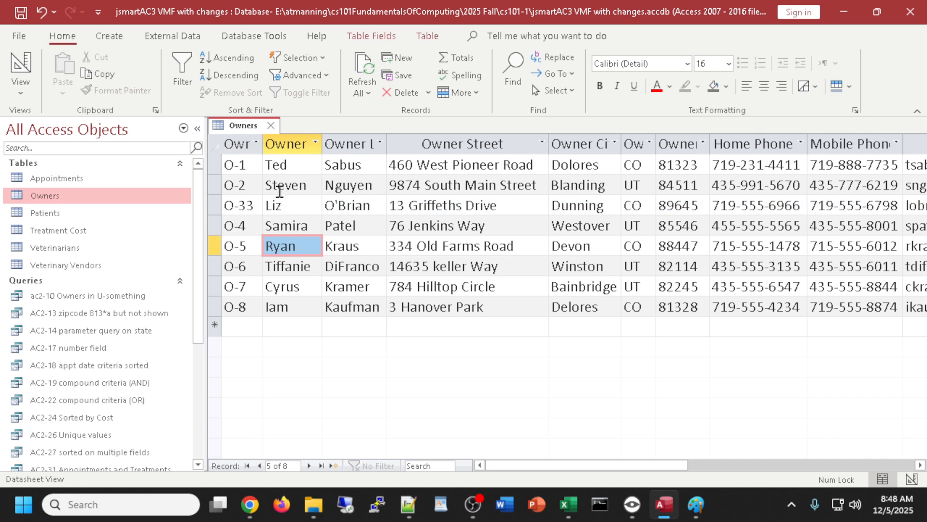
click(271, 126)
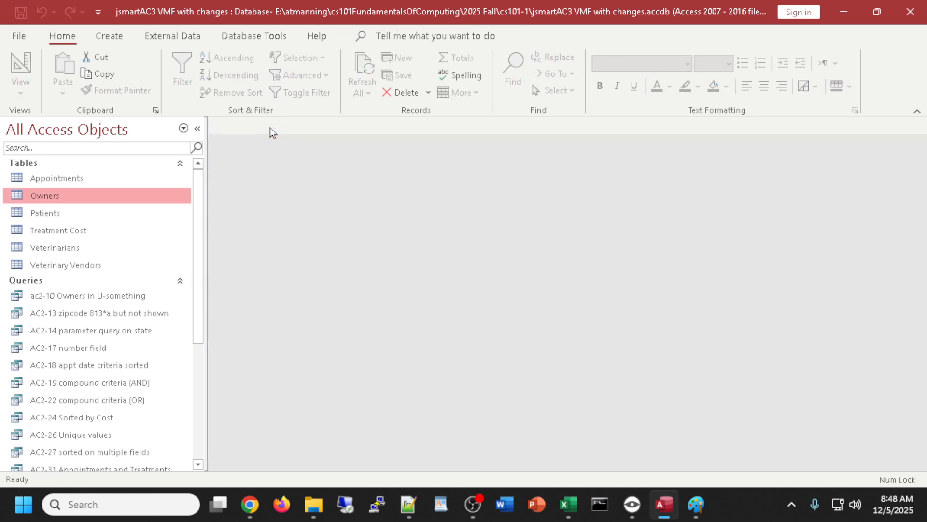
- Open the Patients table and select the Owner ID of the Siamese patient's record
double_click(35, 213)
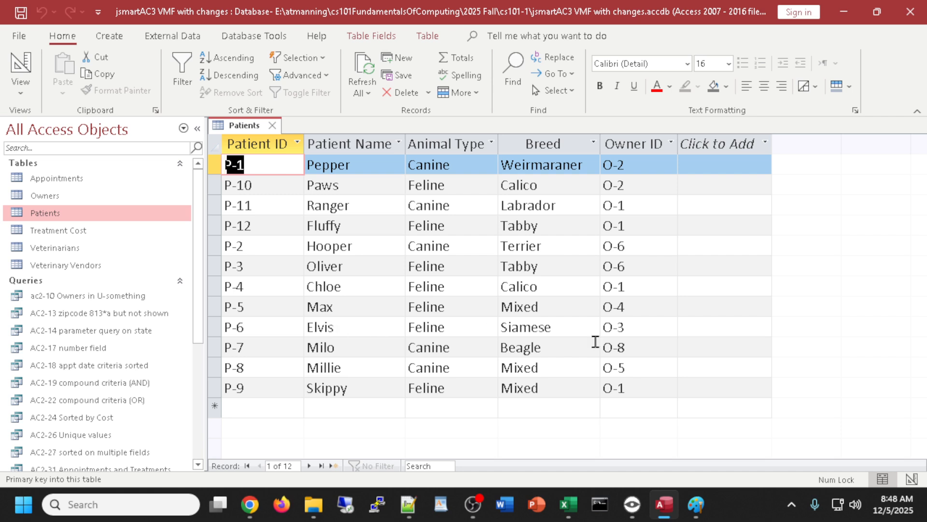
click(629, 327)
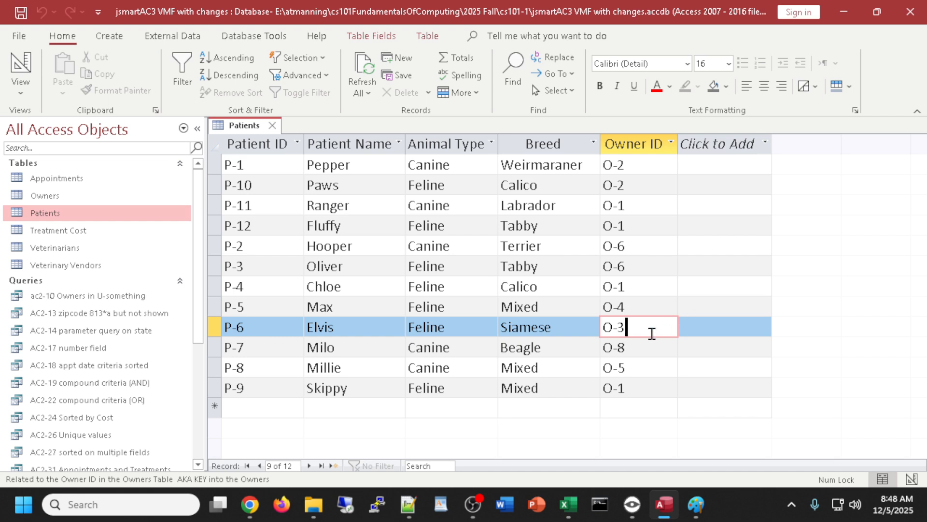
click(689, 323)
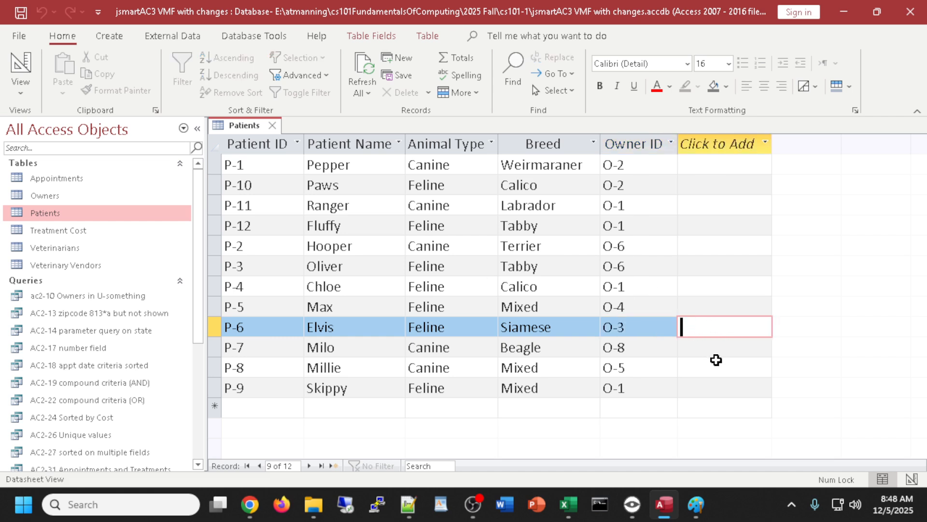
click(625, 328)
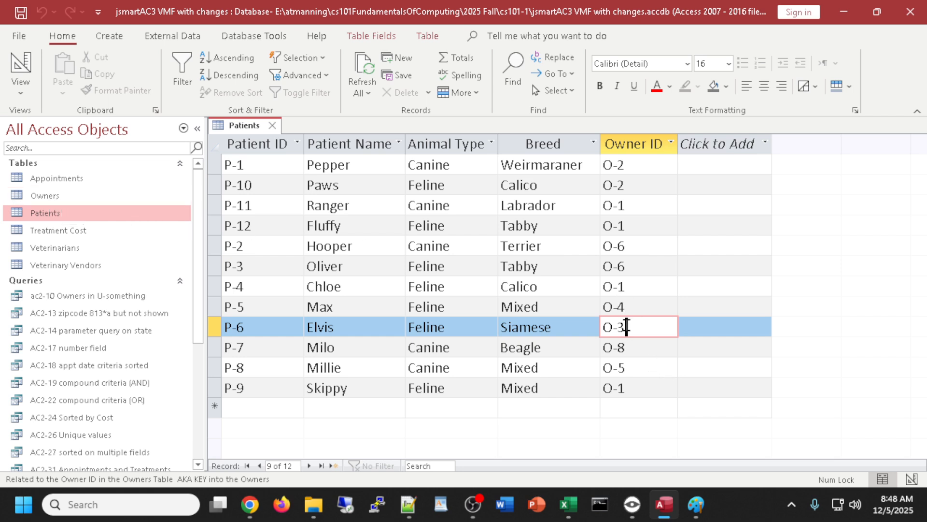
drag(626, 327, 589, 328)
key(shift+Right)
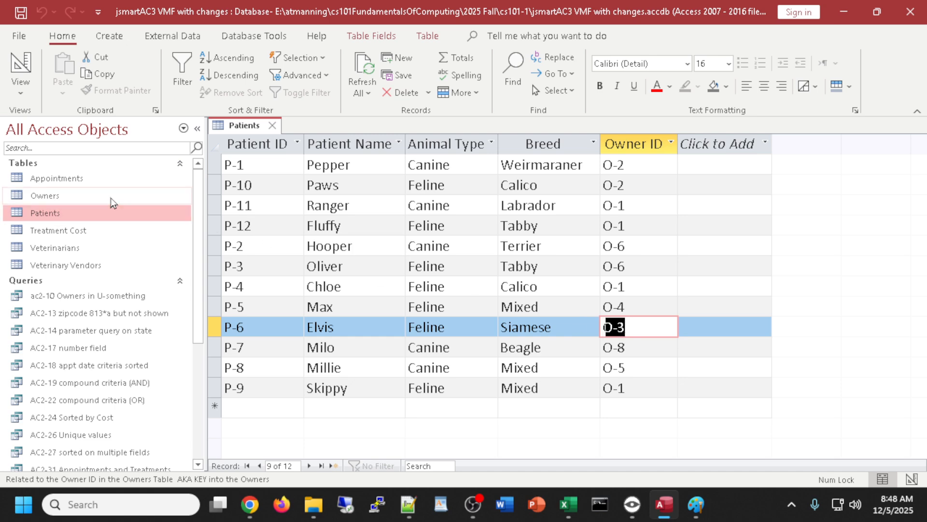
- Open the Owners table and remove the extra last digit from the third record's Owner ID
double_click(43, 192)
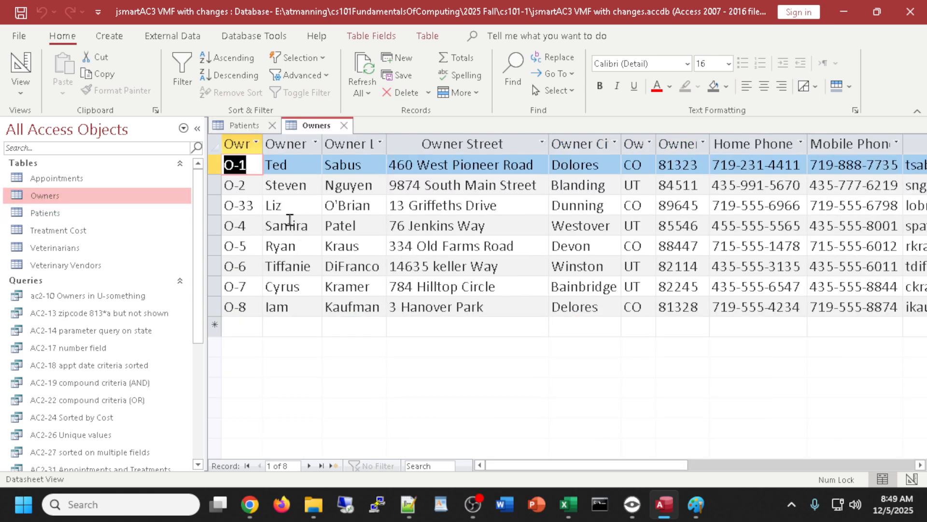
click(255, 205)
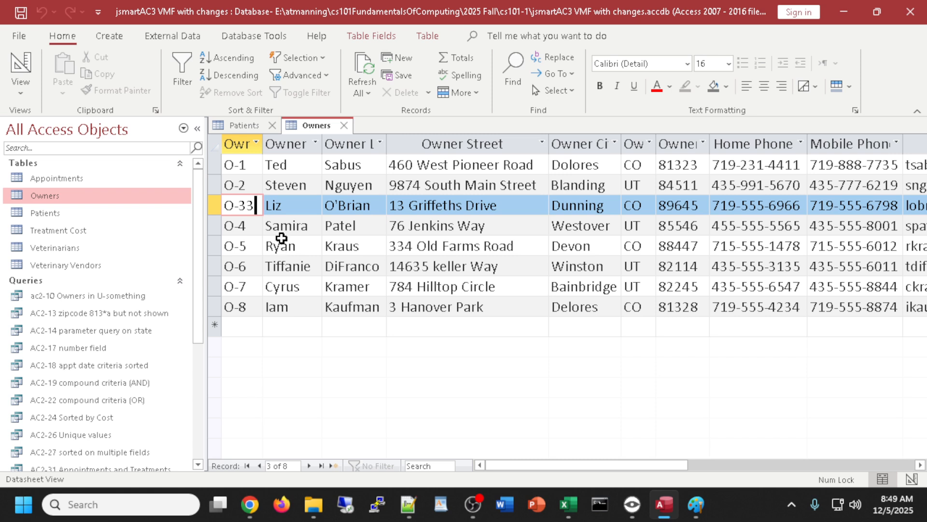
key(BackSpace)
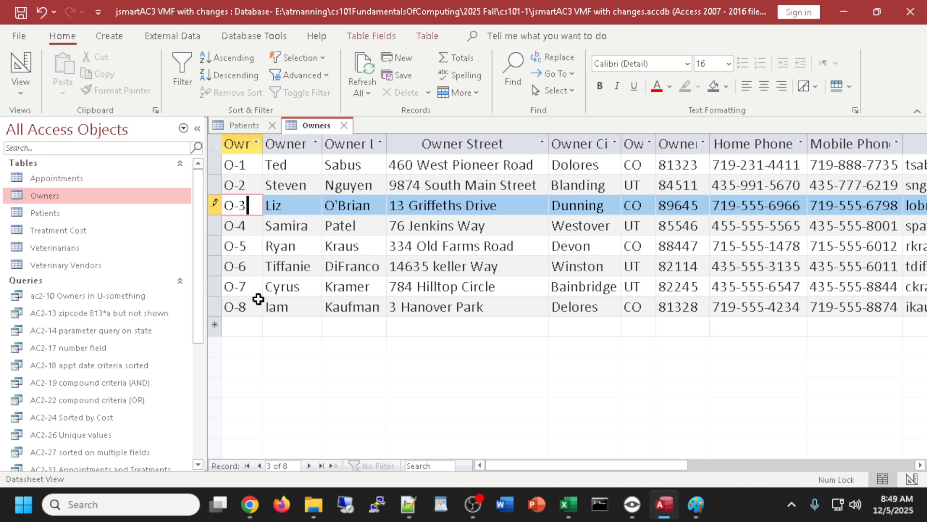
double_click(243, 207)
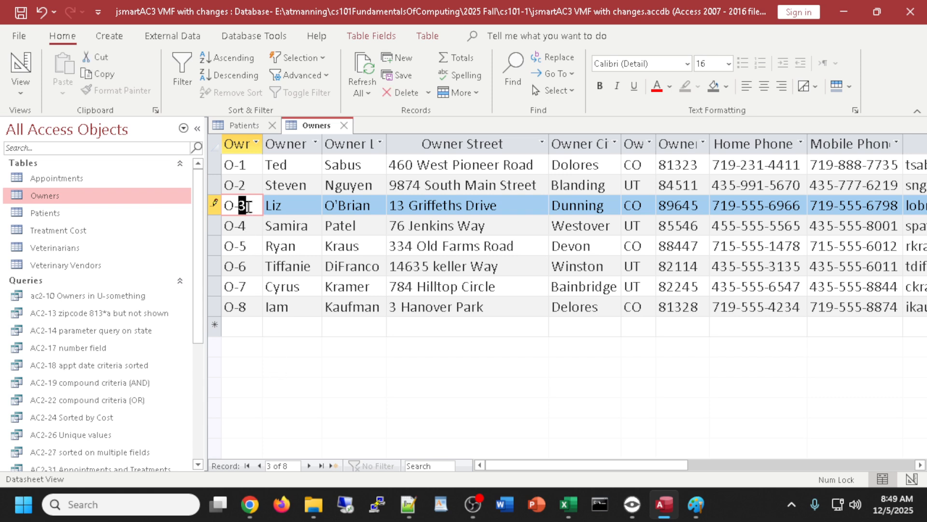
- Check the Siamese patient's Owner ID in the Patients table, and close the Patients and Owners tables
double_click(51, 212)
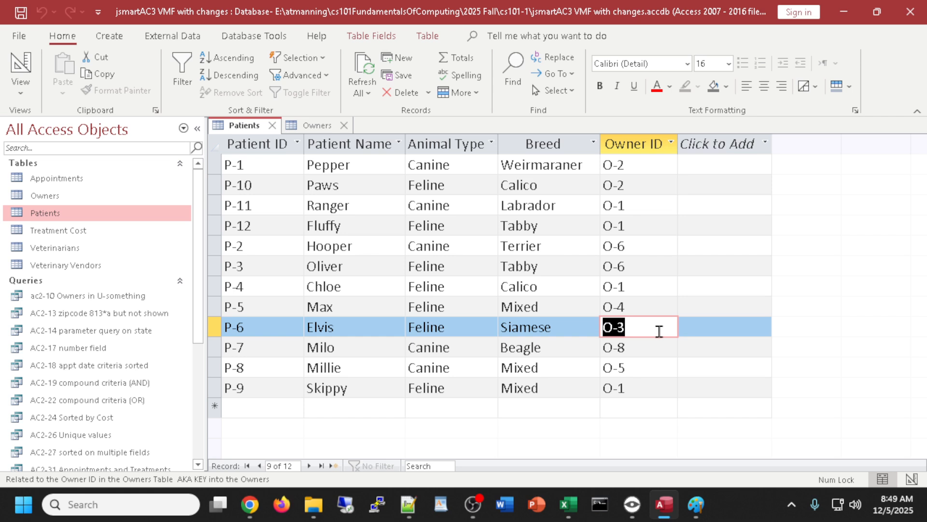
click(274, 127)
click(274, 127)
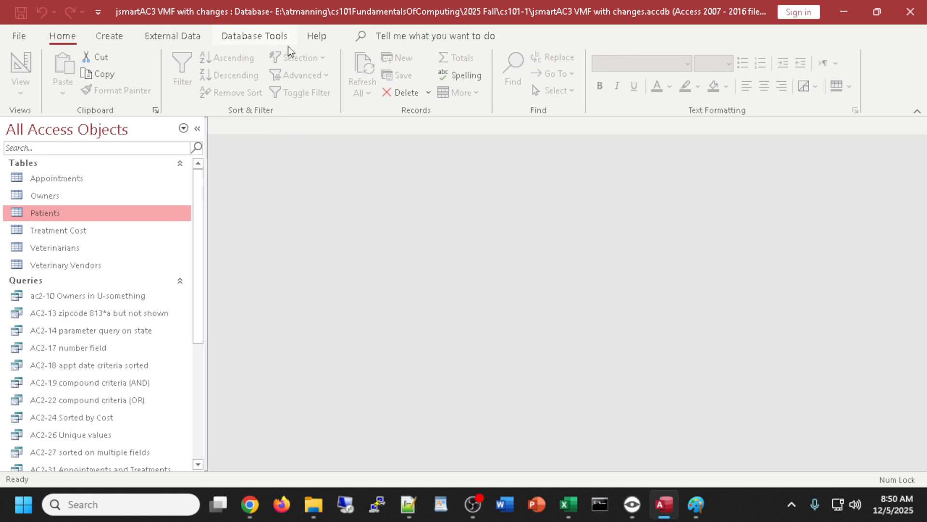
- Add the Patients and Owners tables to the Relationships layout and enlarge the Owners box to fit all its fields
click(245, 39)
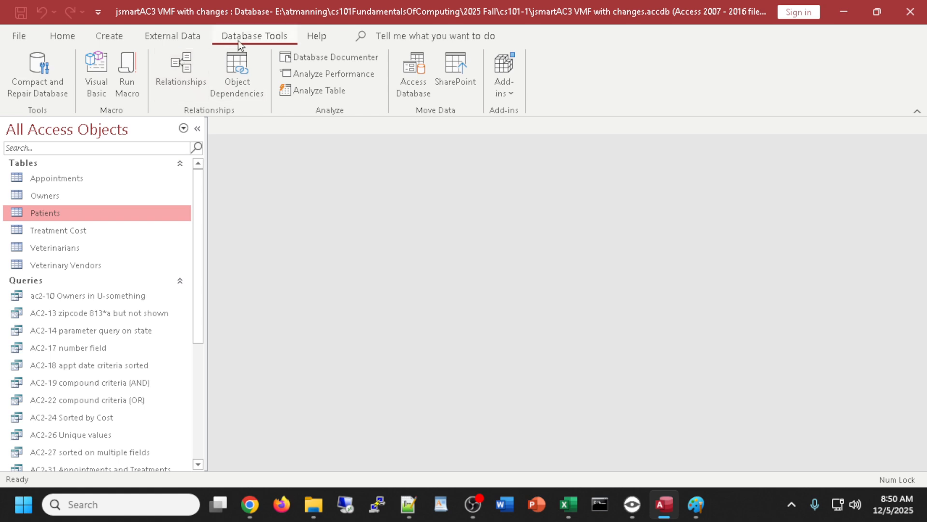
click(191, 68)
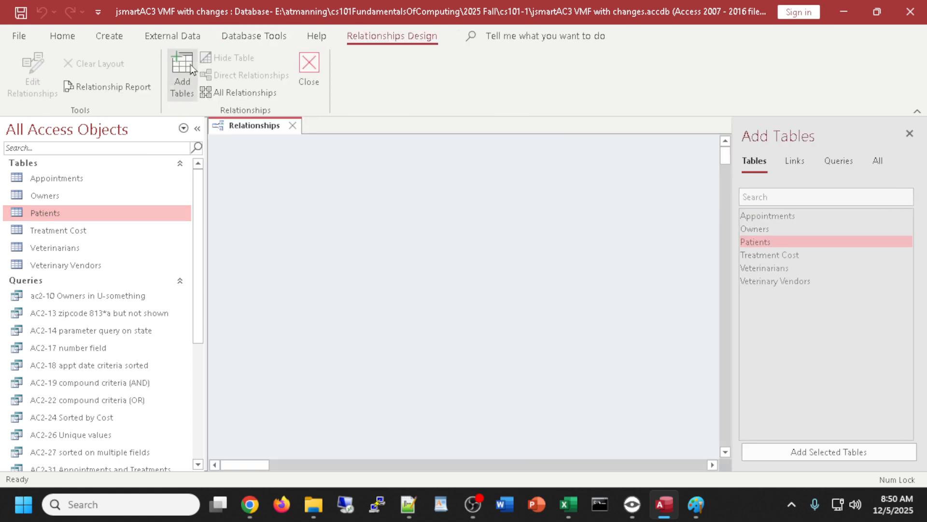
double_click(758, 240)
double_click(766, 231)
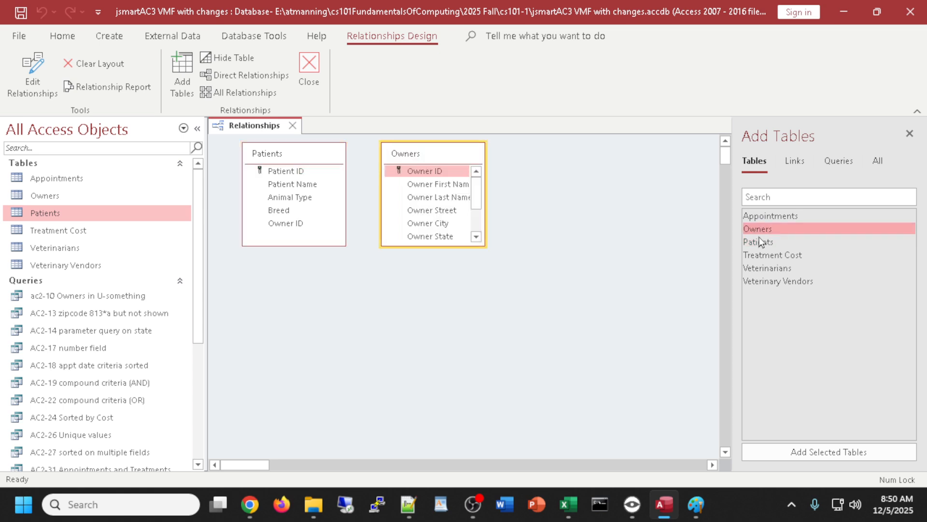
drag(455, 245, 468, 310)
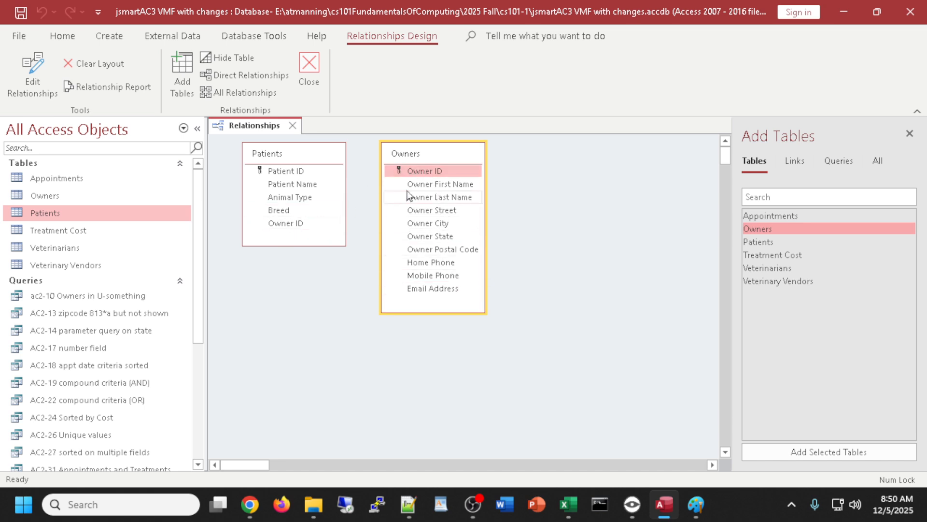
- Relate Owners to Patients on Owner ID, enforcing referential integrity with Cascade Update Related Fields, and close the Relationships layout, saving it
drag(417, 170, 289, 227)
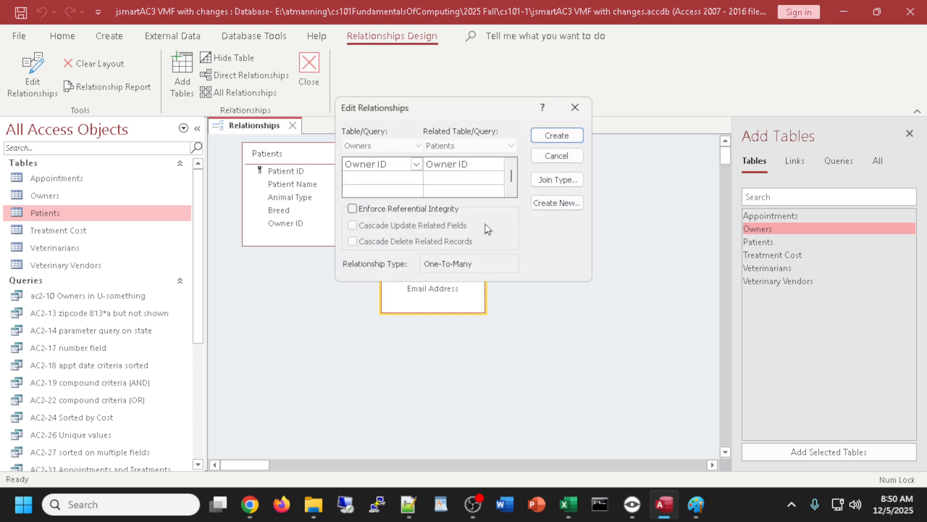
click(353, 209)
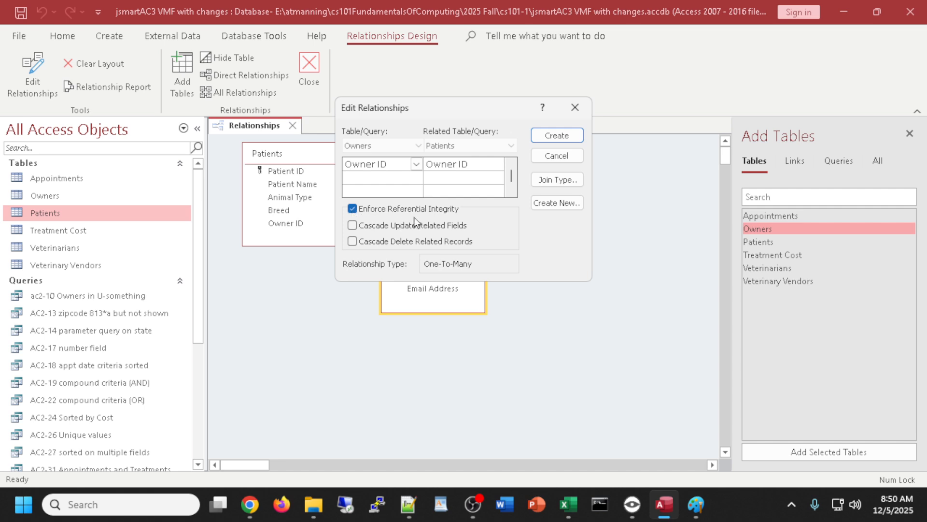
click(353, 225)
click(557, 136)
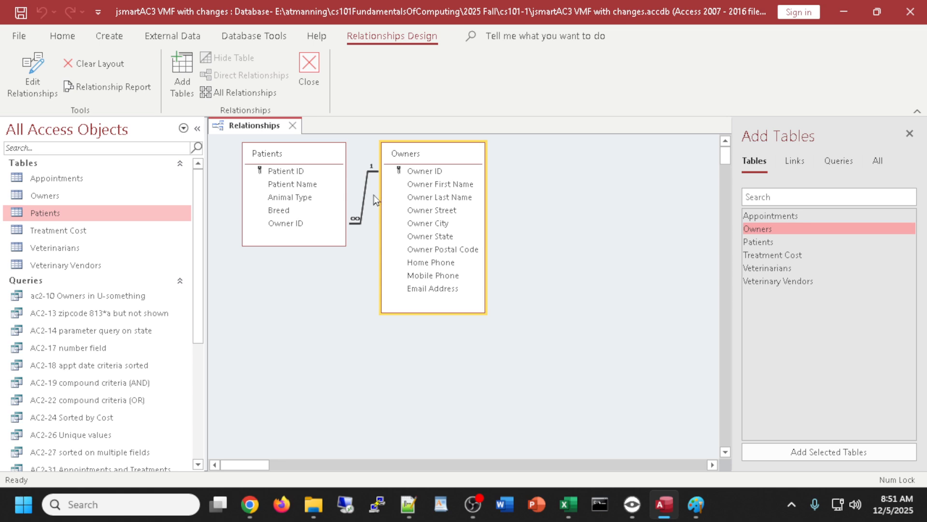
click(309, 67)
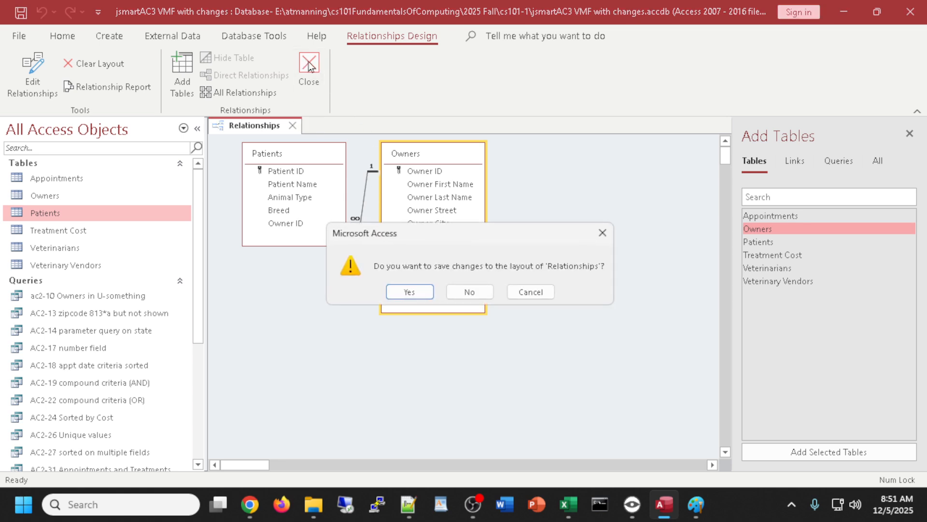
click(418, 293)
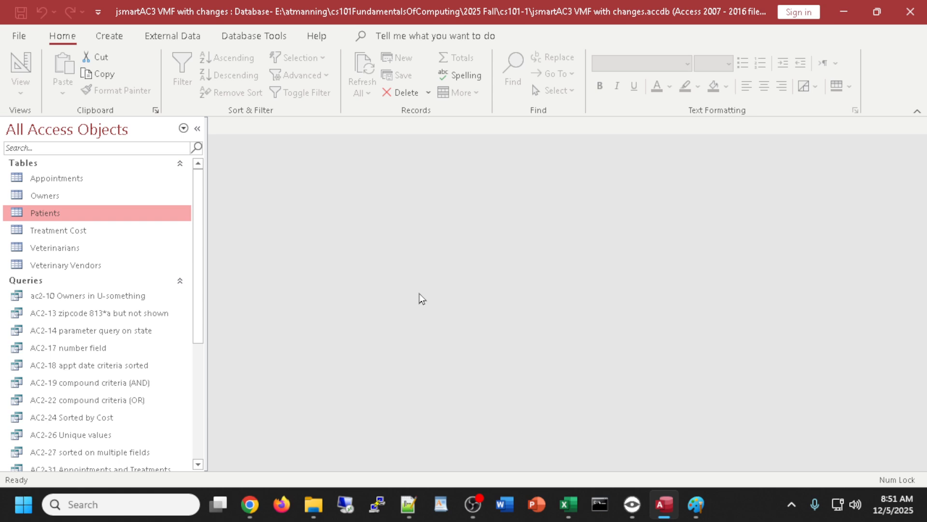
- Open the Owners table and append a 3 to the third record's Owner ID, committing the record
double_click(45, 197)
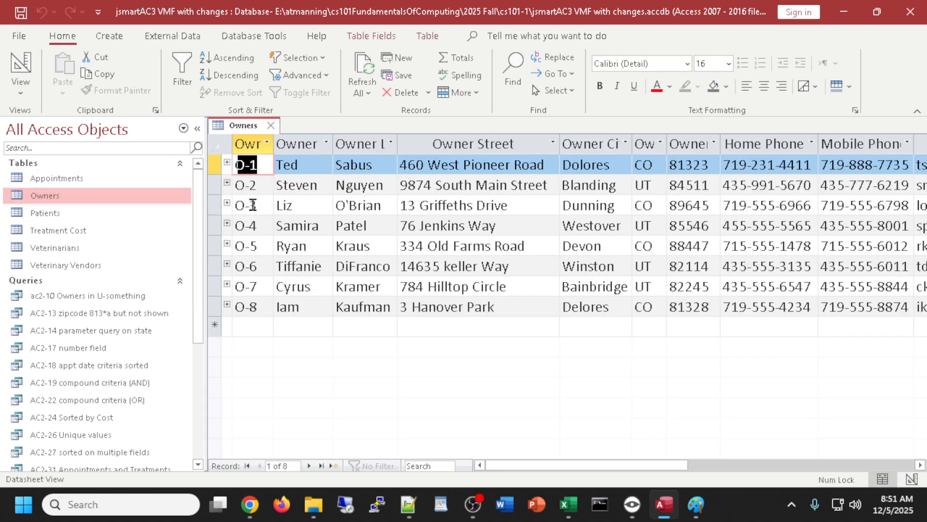
click(256, 206)
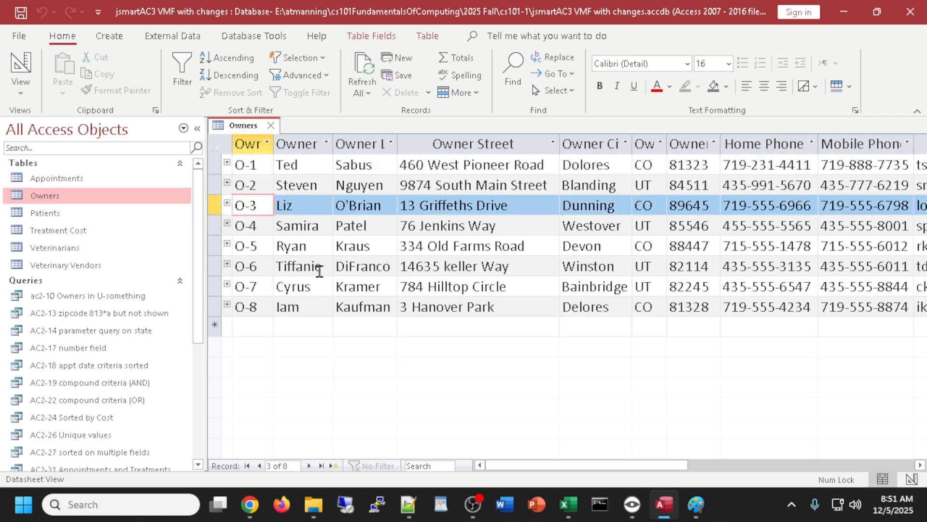
text(3)
click(320, 226)
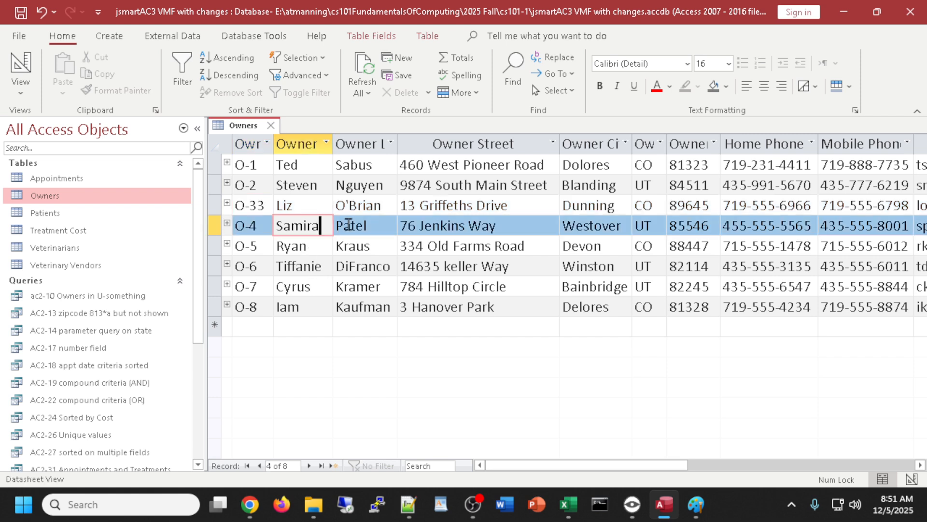
- Check the cascaded Owner ID of the Siamese patient in the Patients table, and close both tables
double_click(53, 217)
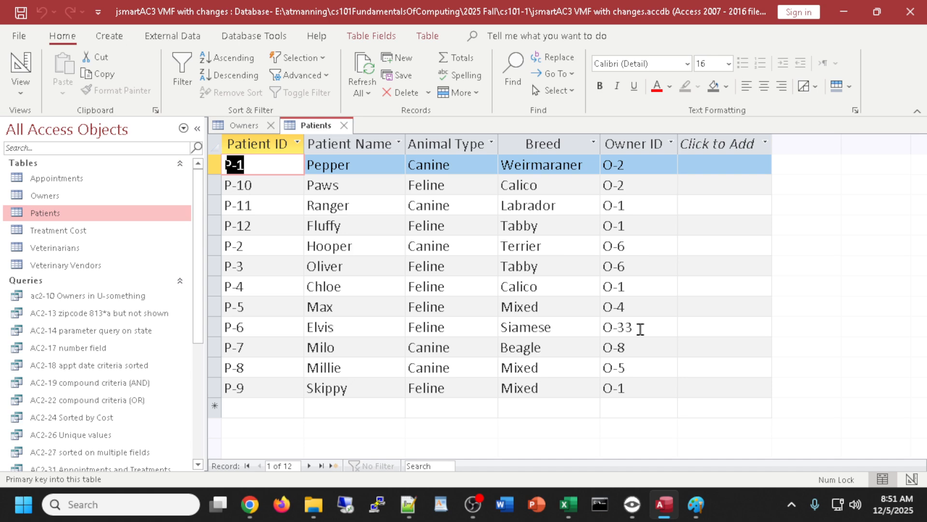
click(344, 126)
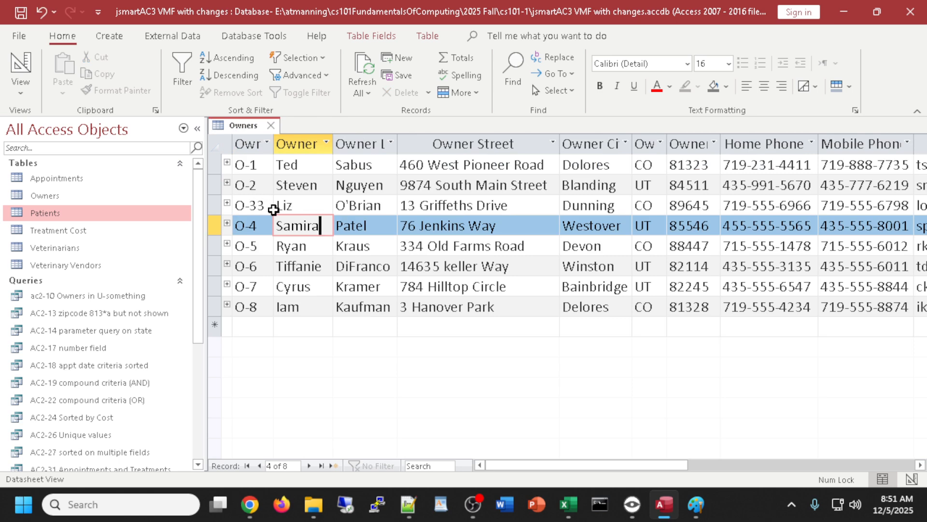
click(271, 125)
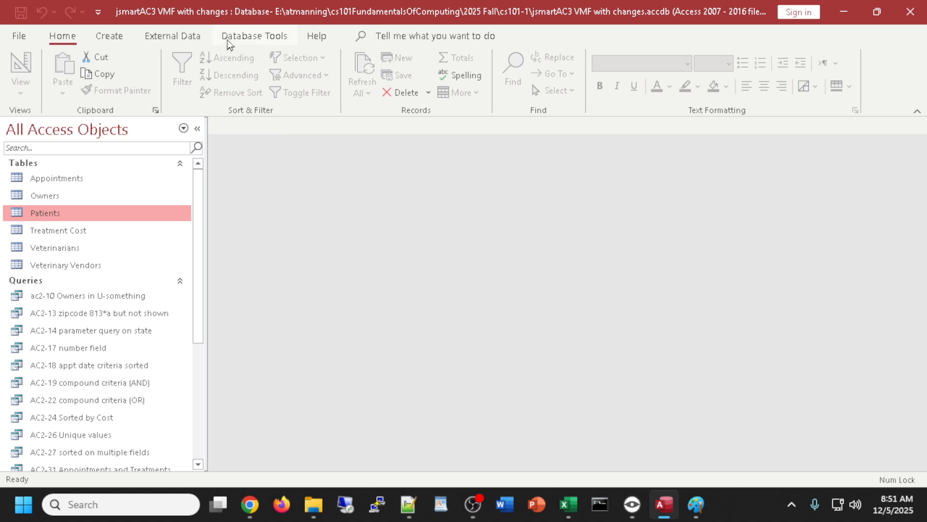
- Reopen the Relationships layout and review the integrity and cascade options of the Owners–Patients relationship
click(231, 38)
click(191, 68)
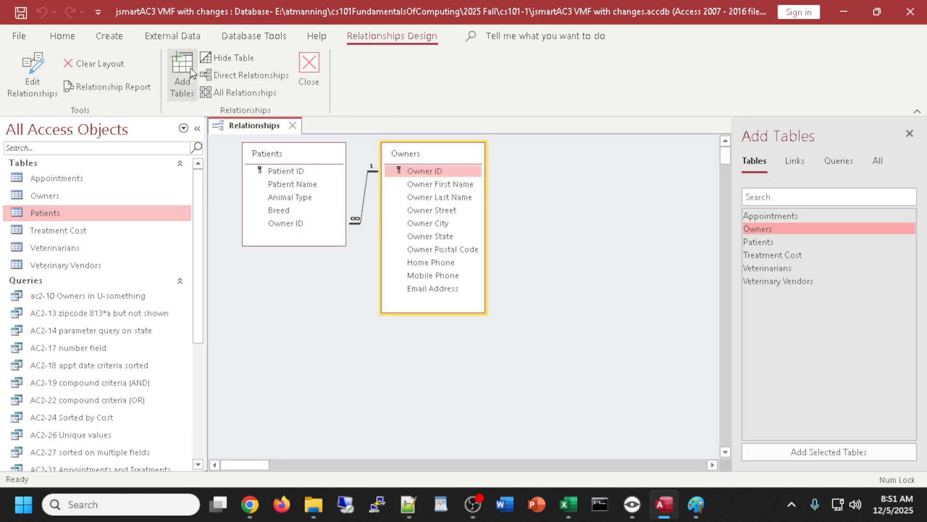
double_click(368, 196)
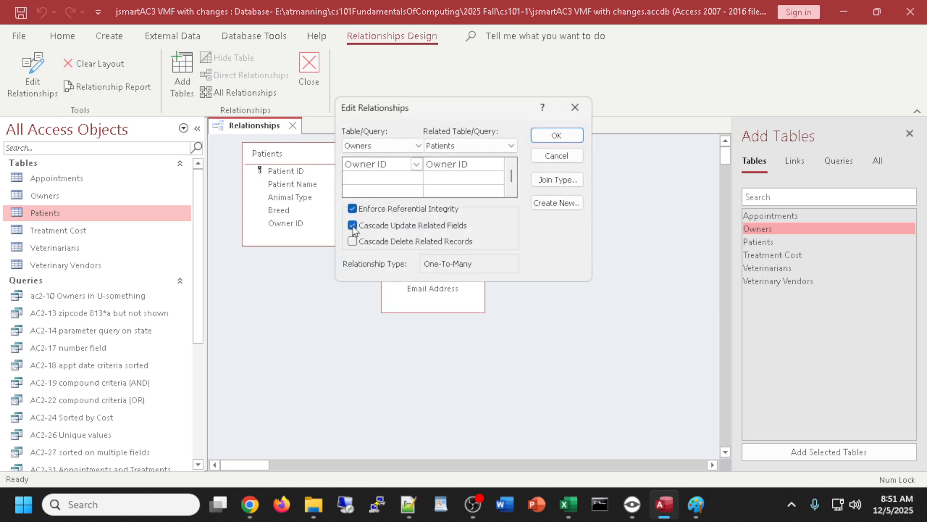
click(555, 137)
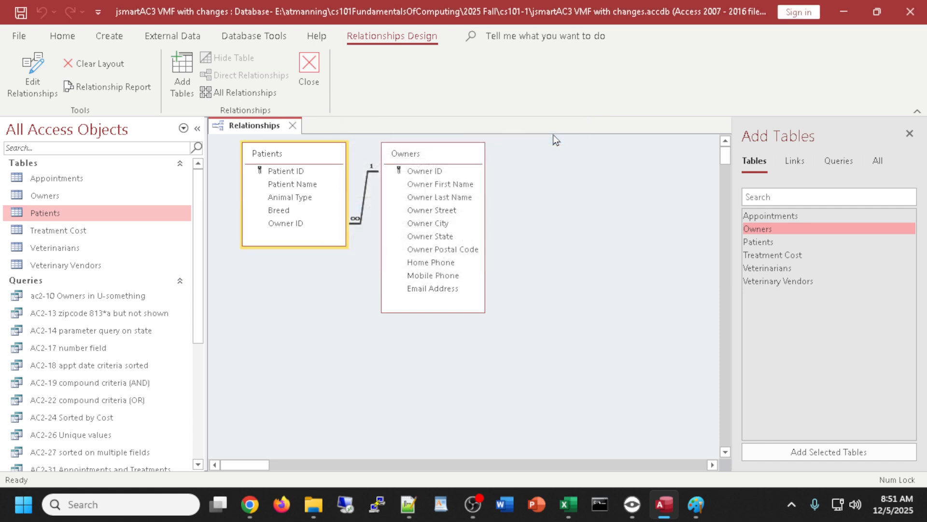
- Try to remove the last digit of the third record's Owner ID in the Owners table, discard the edit, and close the table
click(312, 67)
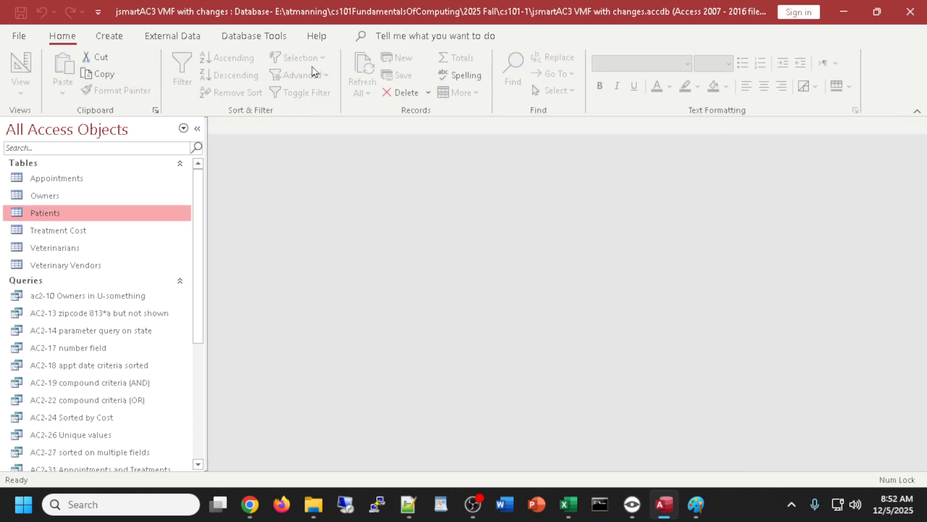
double_click(78, 196)
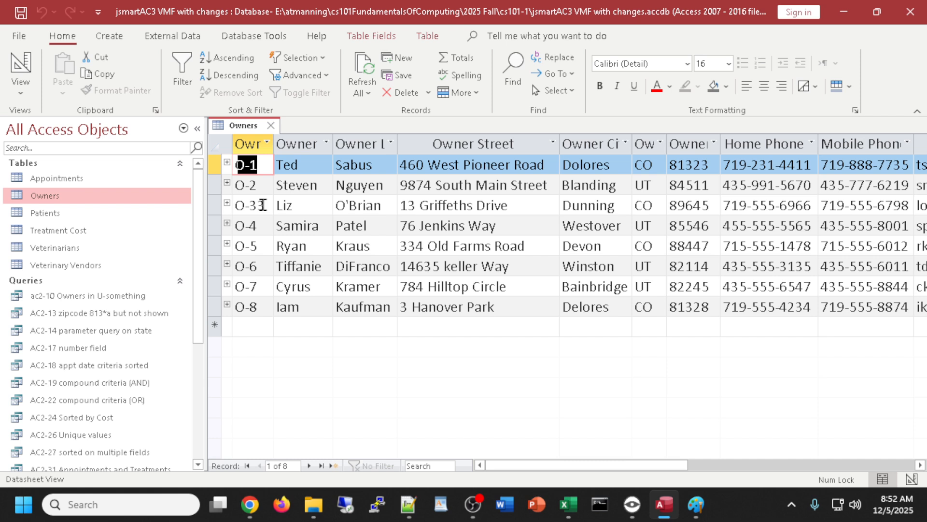
click(265, 205)
key(BackSpace)
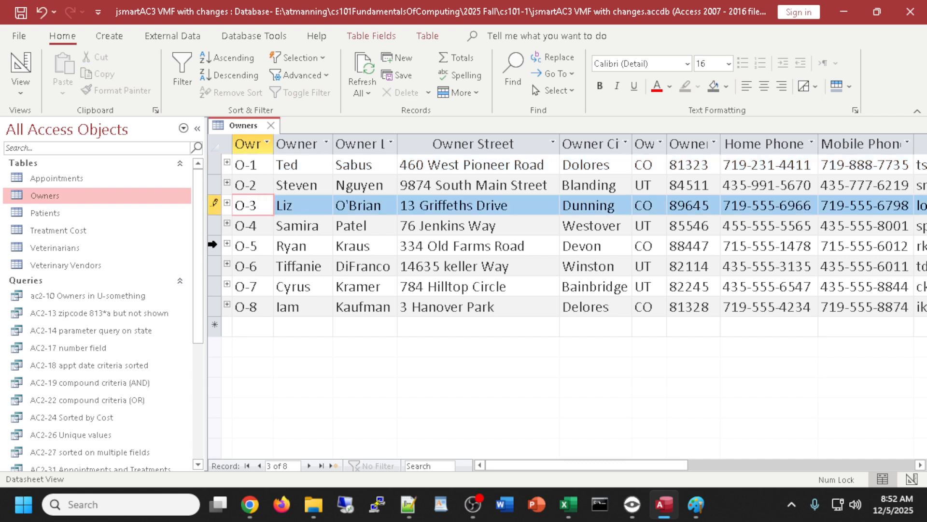
click(405, 231)
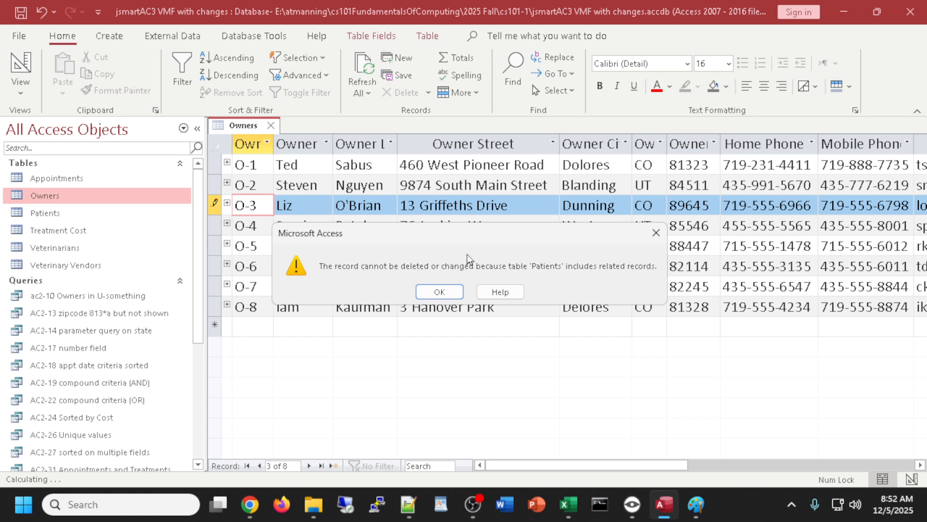
click(448, 295)
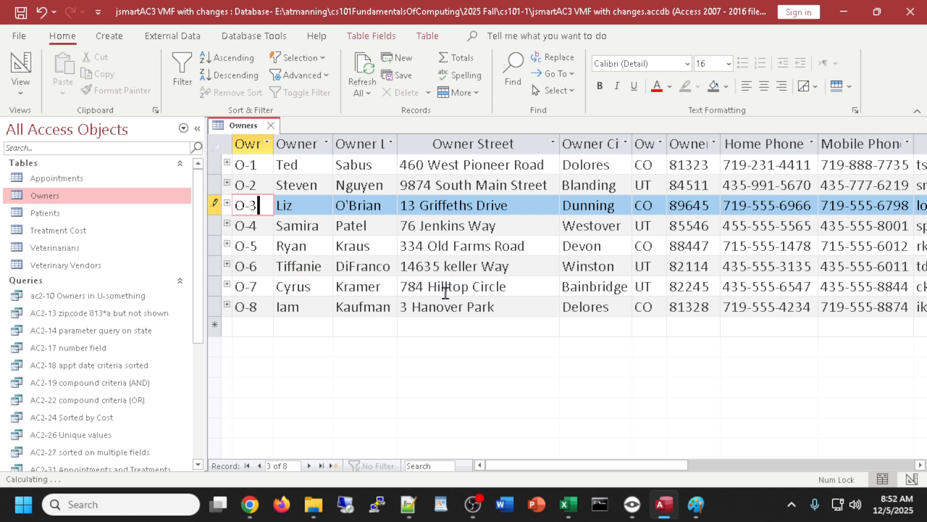
key(Escape)
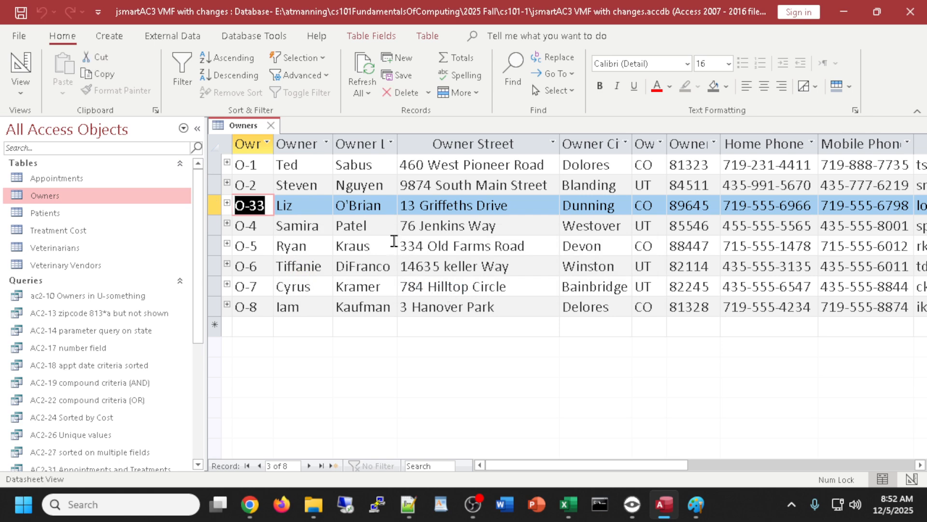
click(271, 125)
- Reopen the Relationships layout and apply the Owners–Patients relationship with referential integrity and Cascade Update Related Fields enabled
click(273, 37)
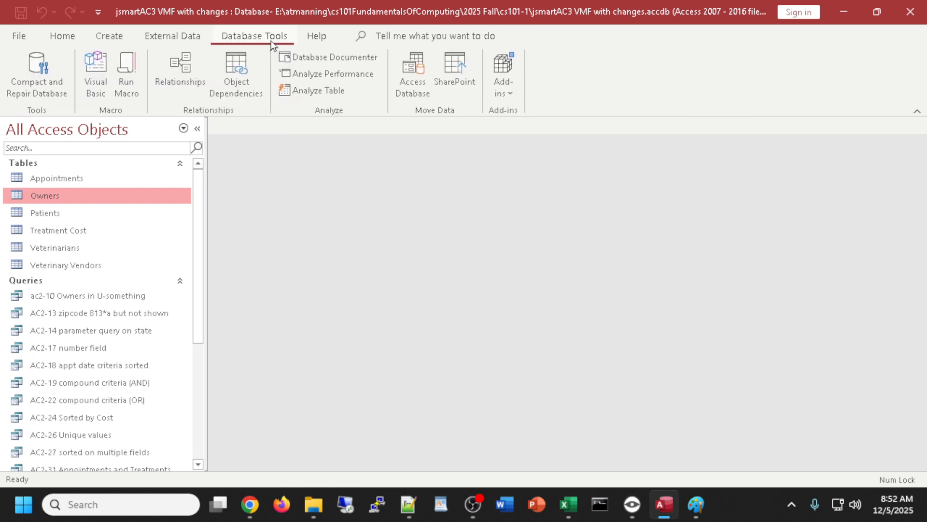
click(181, 71)
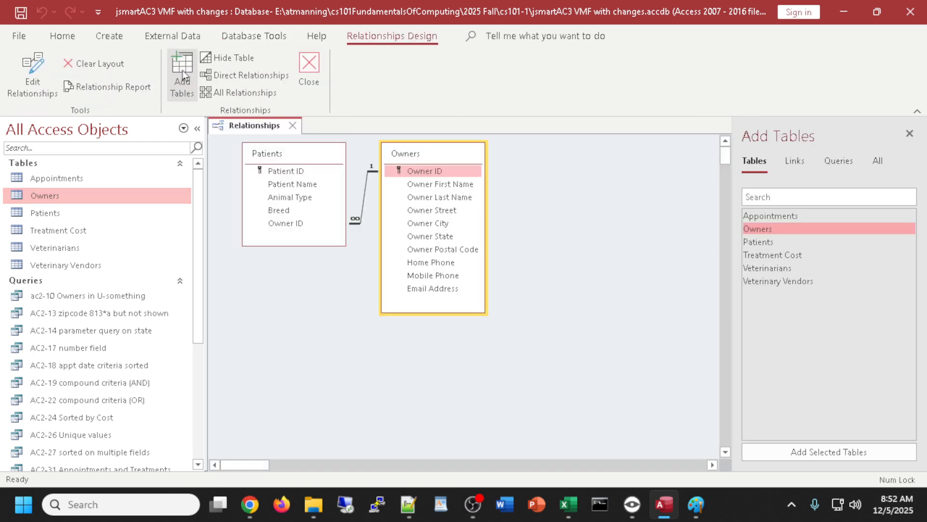
double_click(364, 195)
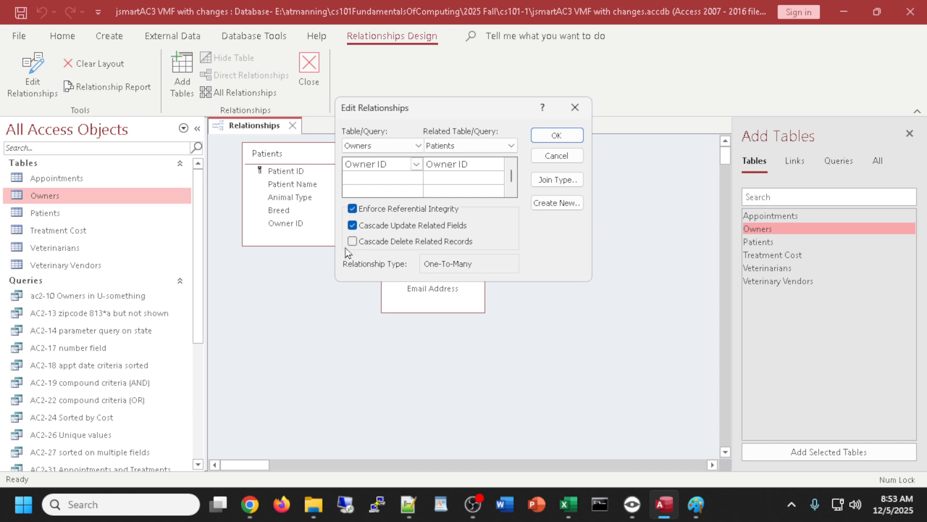
click(557, 135)
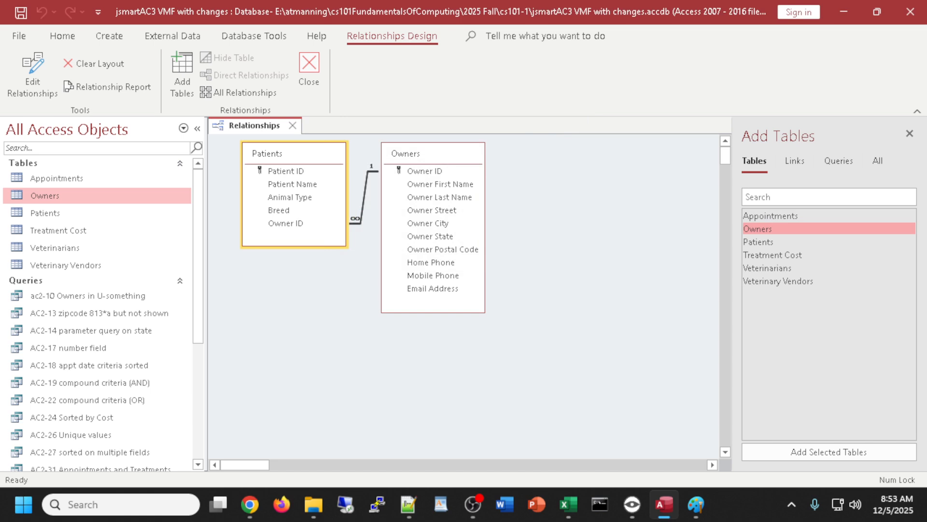
- Spread the Patients and Owners tables farther apart in the relationships diagram
key(alt+Tab)
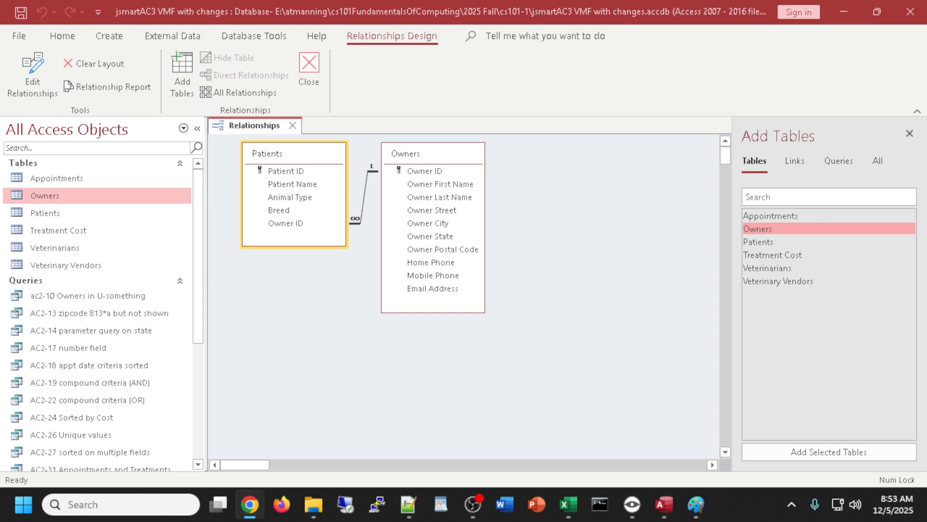
drag(440, 154, 480, 158)
drag(305, 159, 334, 158)
drag(475, 156, 497, 158)
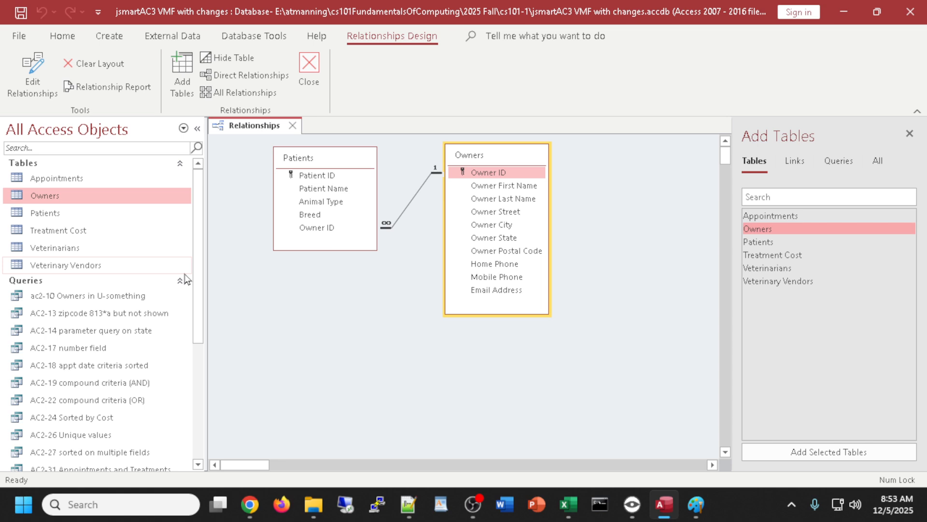
- Add the Appointments table to the diagram, enlarge it to show all fields, and place it below and between Patients and Owners
double_click(767, 217)
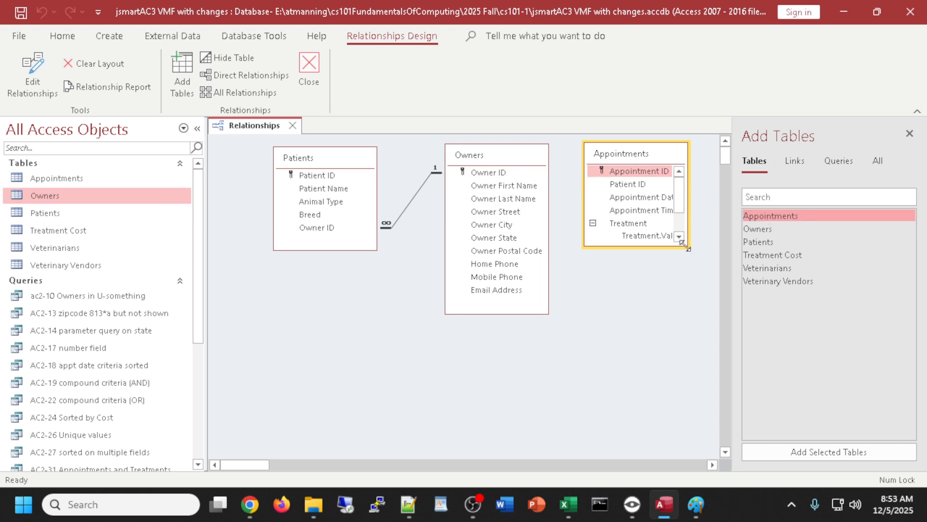
drag(686, 246, 700, 299)
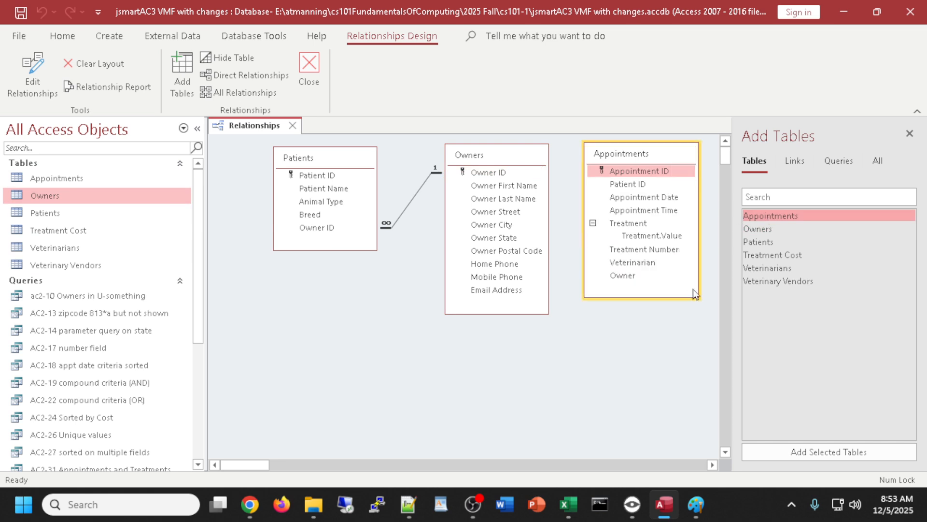
drag(638, 154, 371, 301)
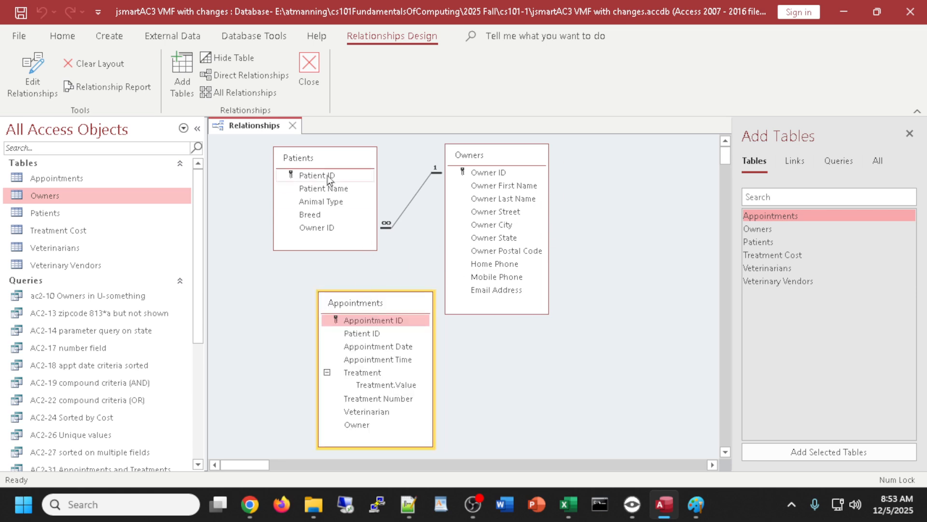
drag(470, 161, 542, 147)
drag(392, 306, 460, 305)
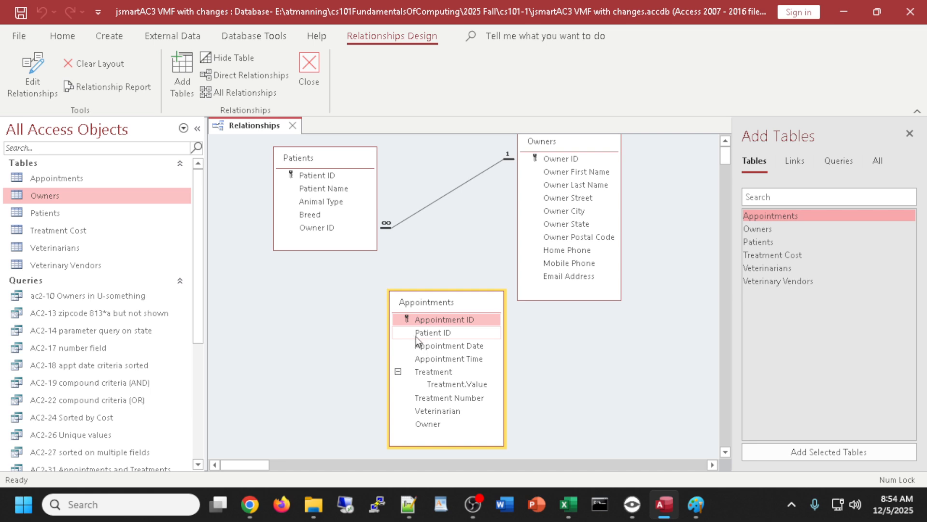
- Try to relate Patients to Appointments on Patient ID with referential integrity and Cascade Update Related Fields enforced
drag(416, 335, 317, 187)
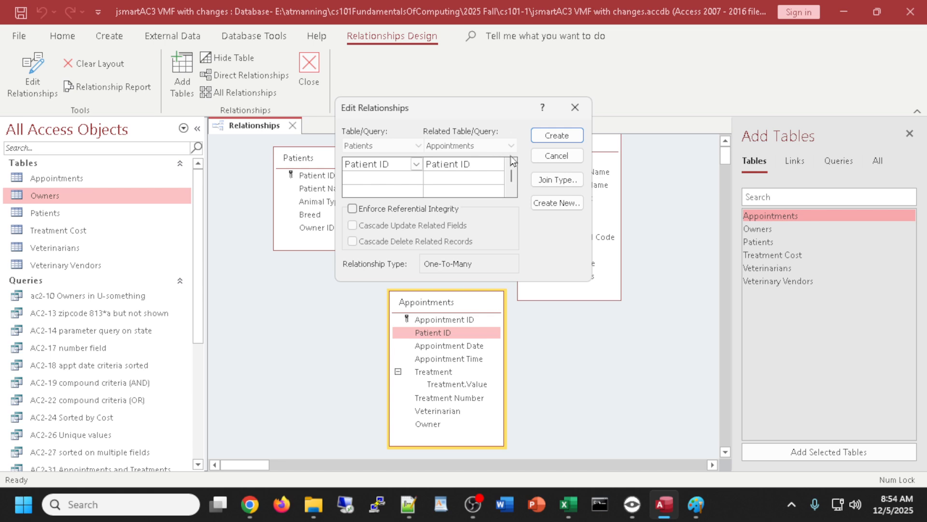
click(352, 209)
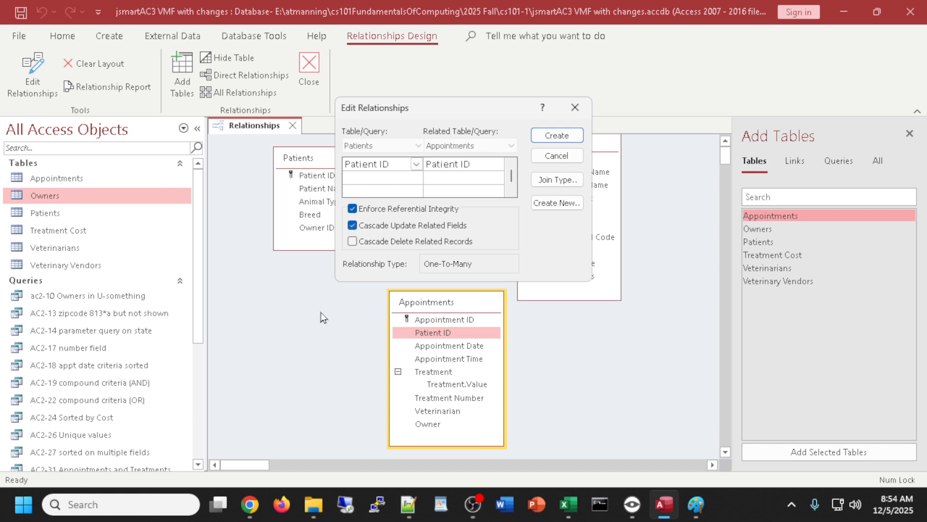
click(547, 136)
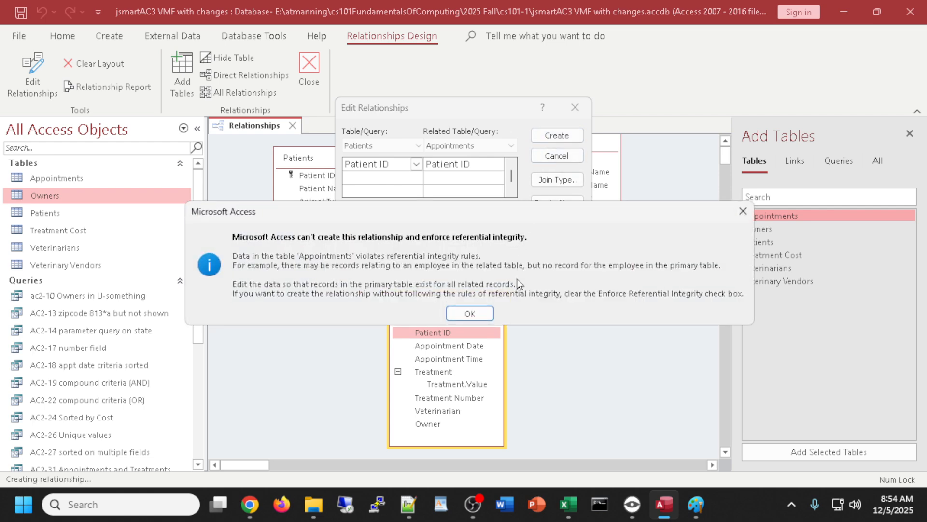
click(472, 313)
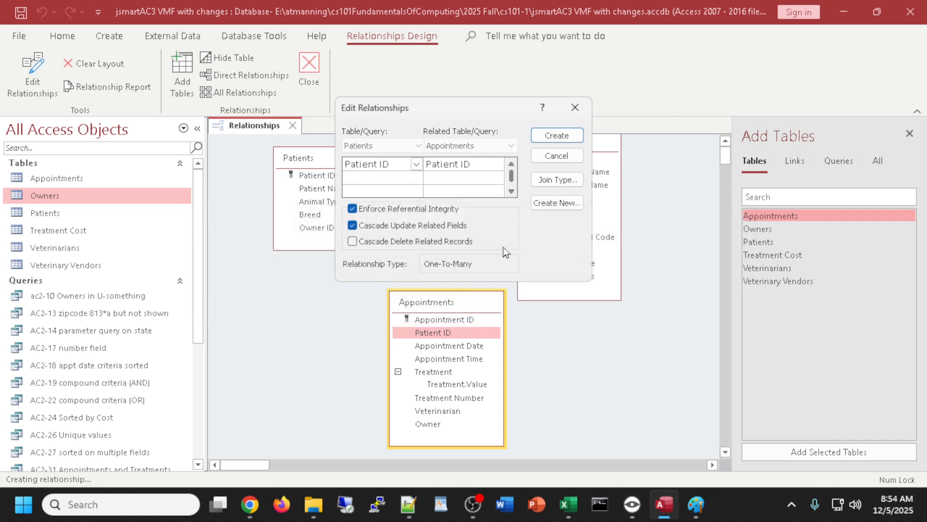
click(568, 139)
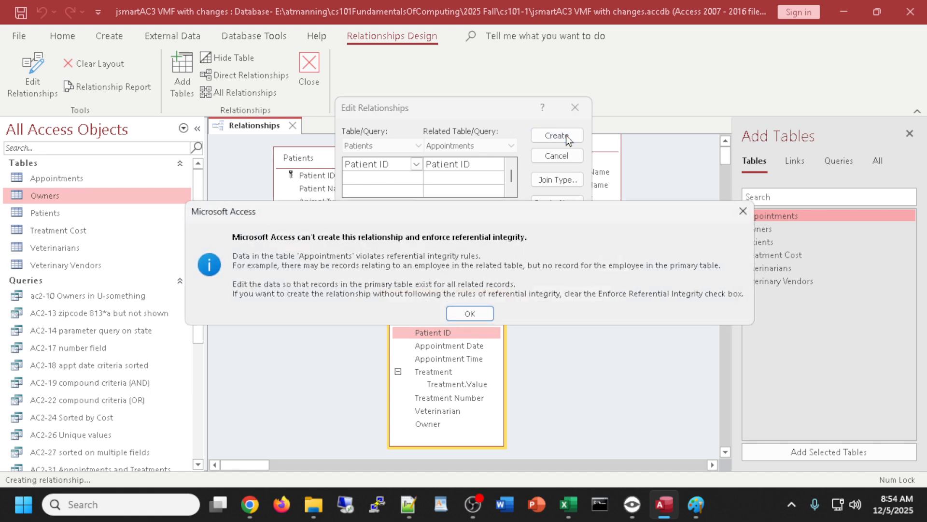
click(467, 314)
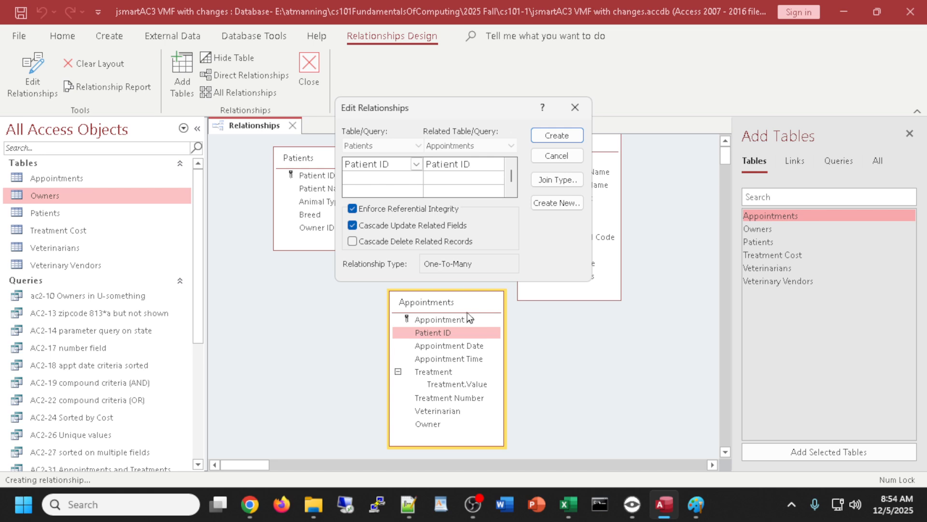
- Create the Patients–Appointments relationship on Patient ID without enforcing referential integrity
drag(480, 112, 654, 81)
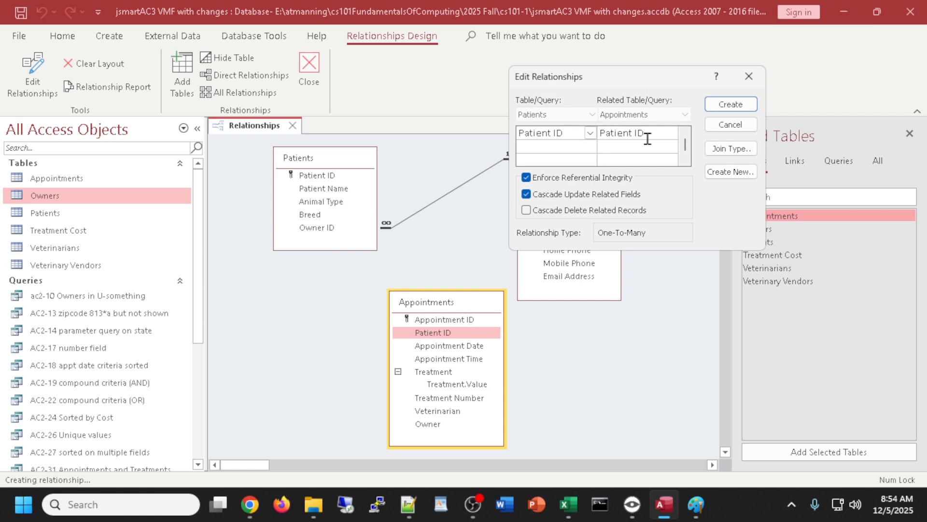
click(526, 177)
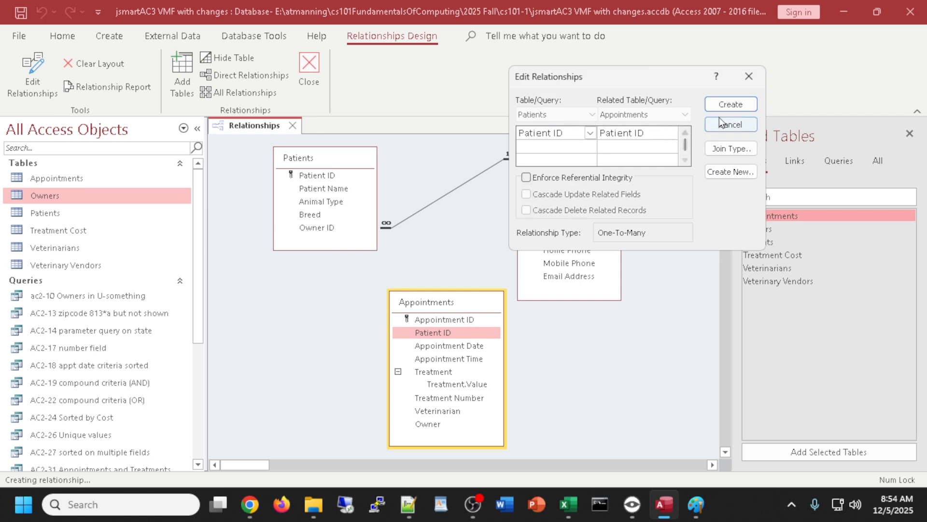
click(728, 105)
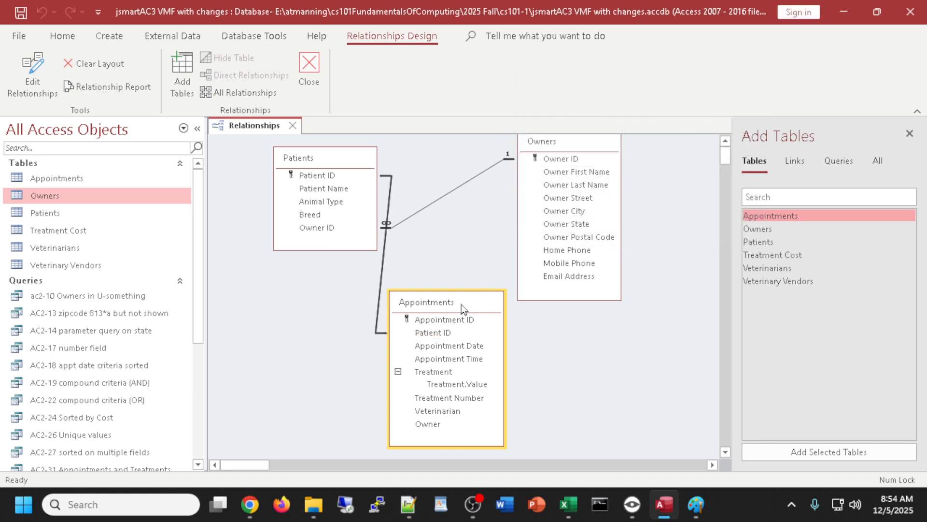
- Rearrange the diagram with Appointments above and between Patients and Owners, shortening the Appointments box to fit its fields
drag(310, 175, 277, 271)
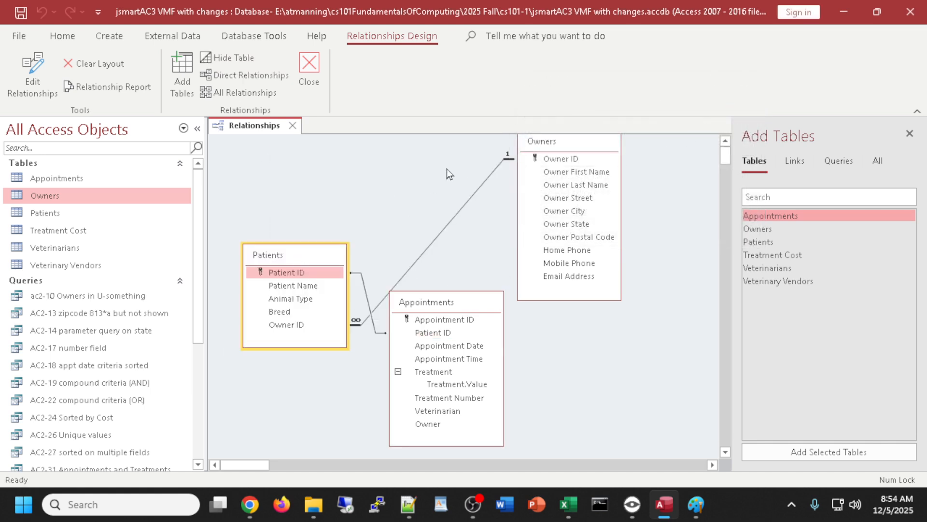
drag(543, 137, 617, 253)
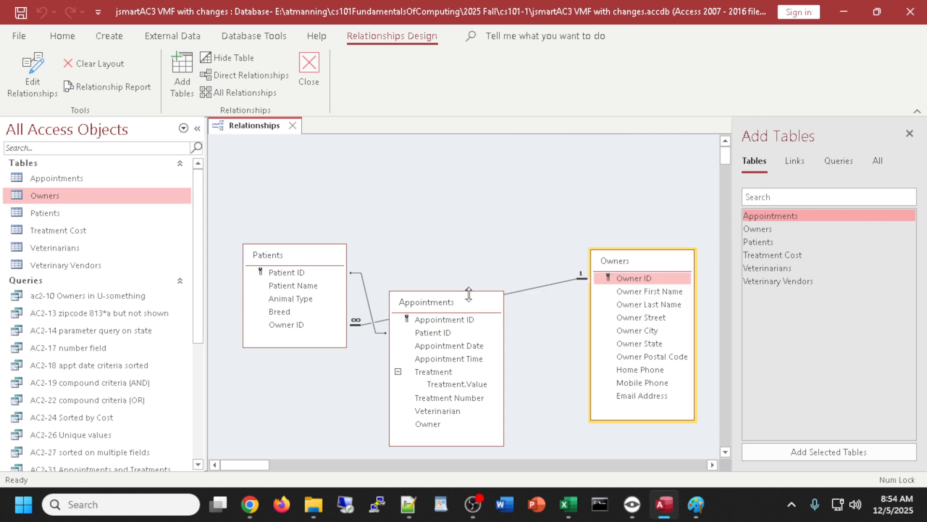
drag(458, 307, 450, 150)
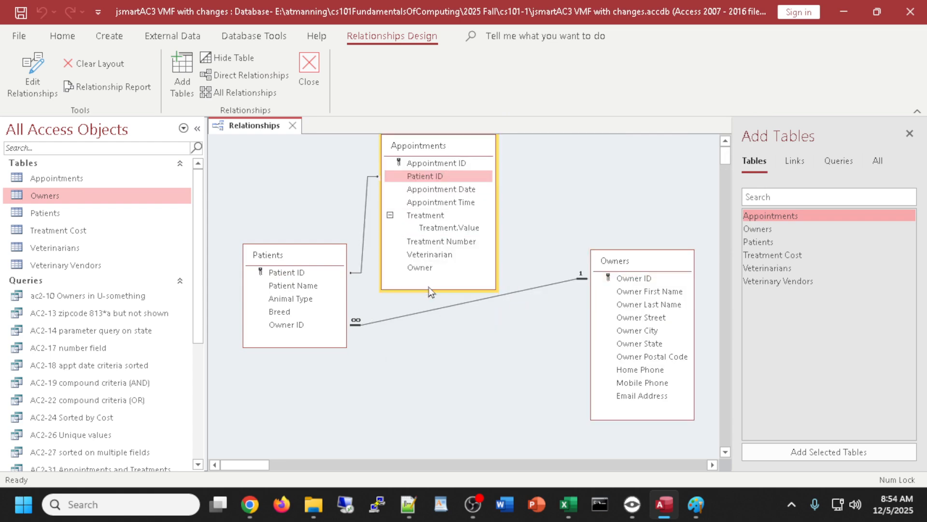
drag(428, 288, 429, 278)
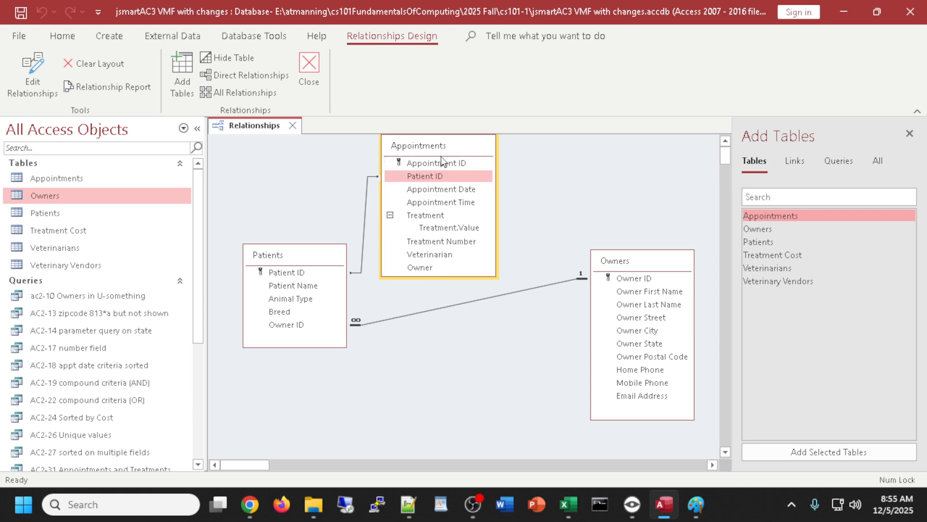
drag(448, 149, 453, 156)
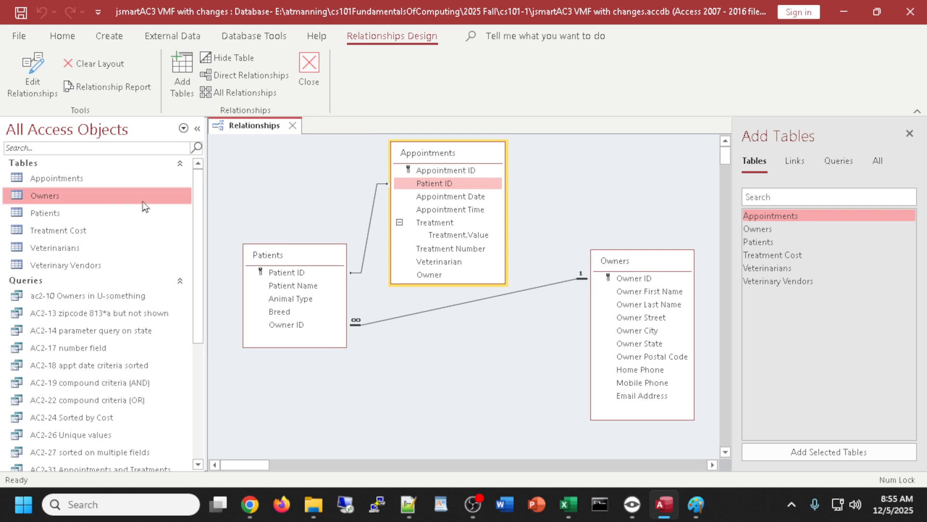
- Compare the Patient ID values in the Appointments and Patients tables, closing each table after viewing it
double_click(75, 178)
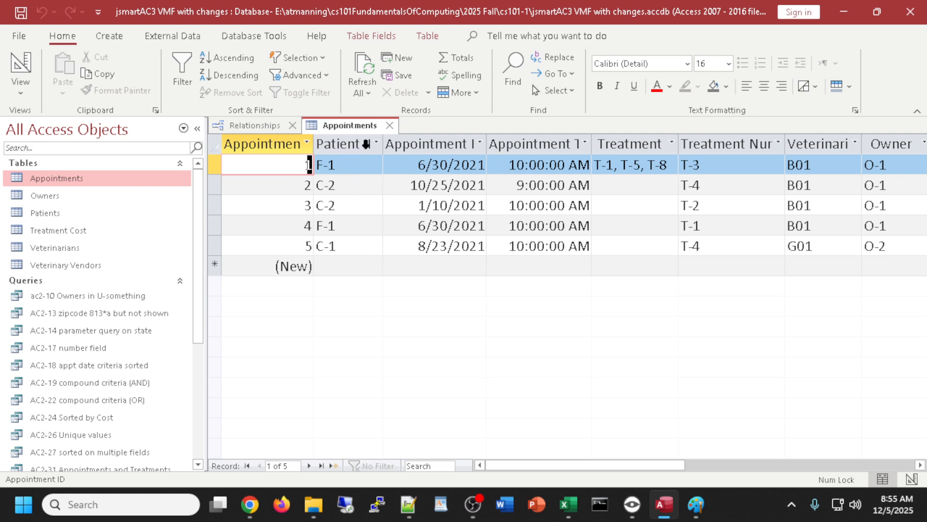
click(390, 126)
double_click(49, 214)
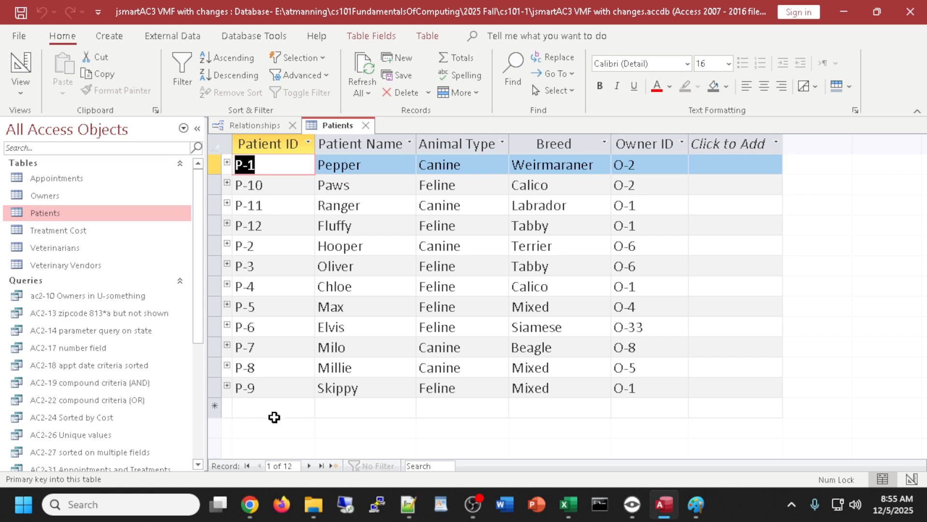
click(366, 125)
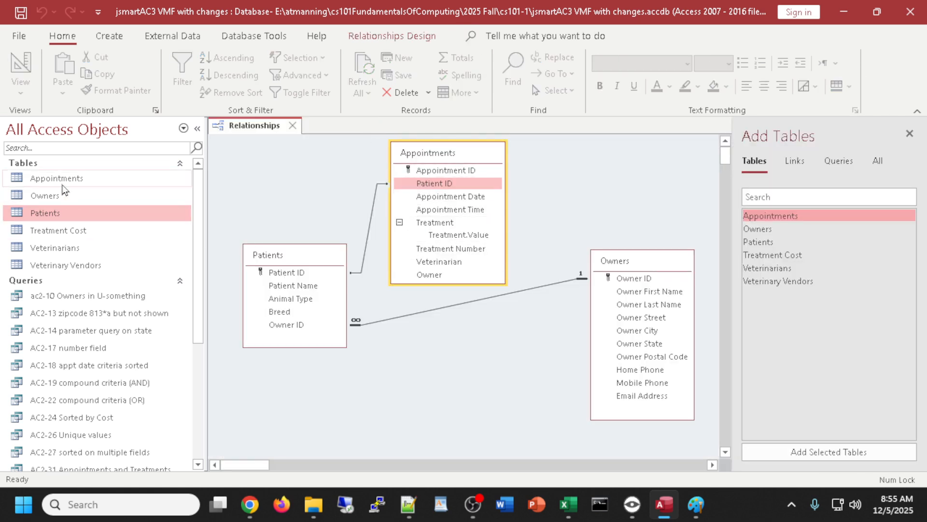
click(62, 183)
double_click(62, 183)
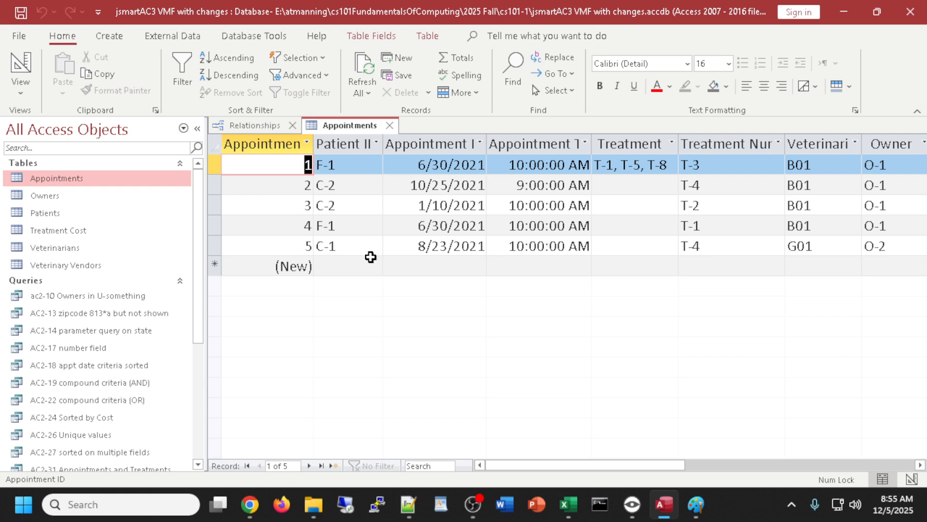
click(390, 127)
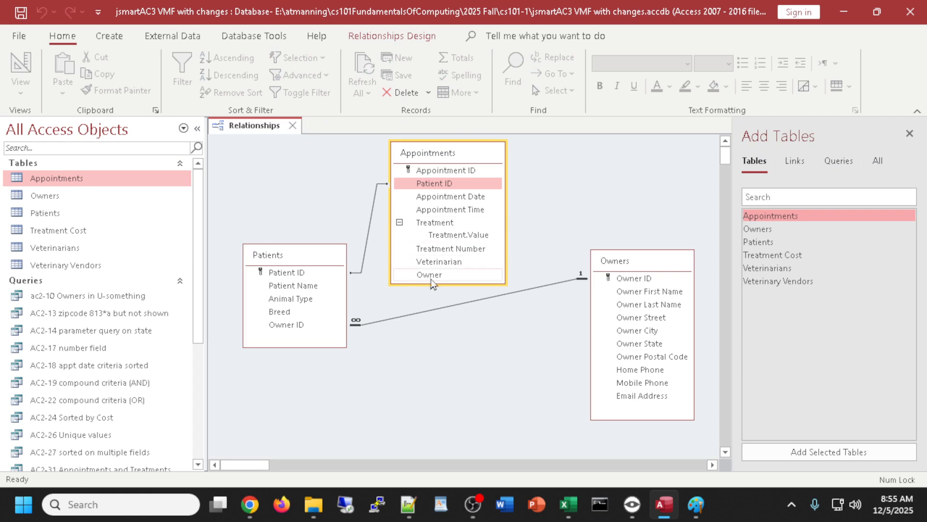
- Delete the relationship between Patients and Appointments on Patient ID
click(370, 226)
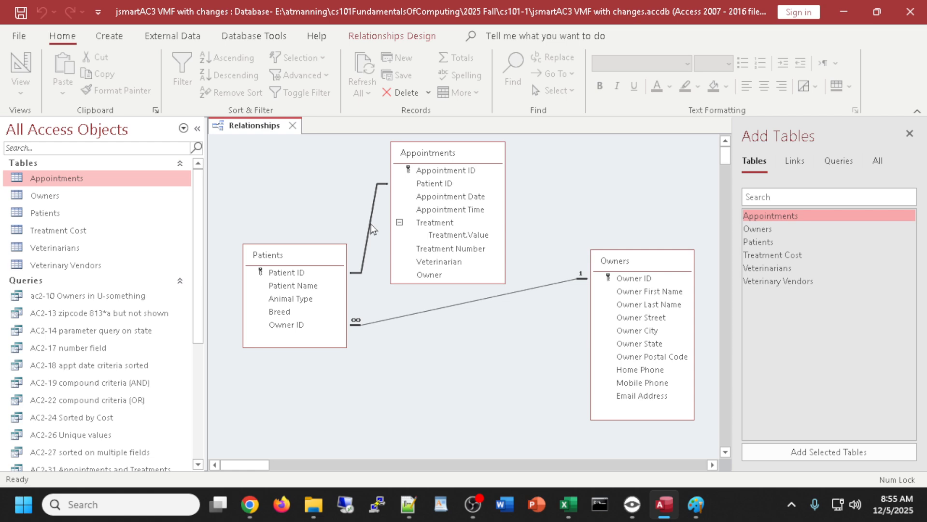
key(Delete)
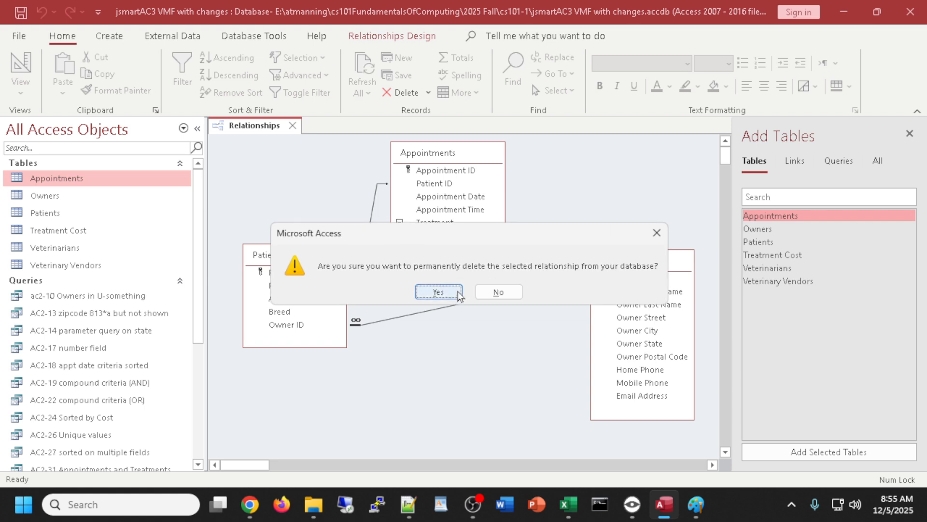
click(438, 292)
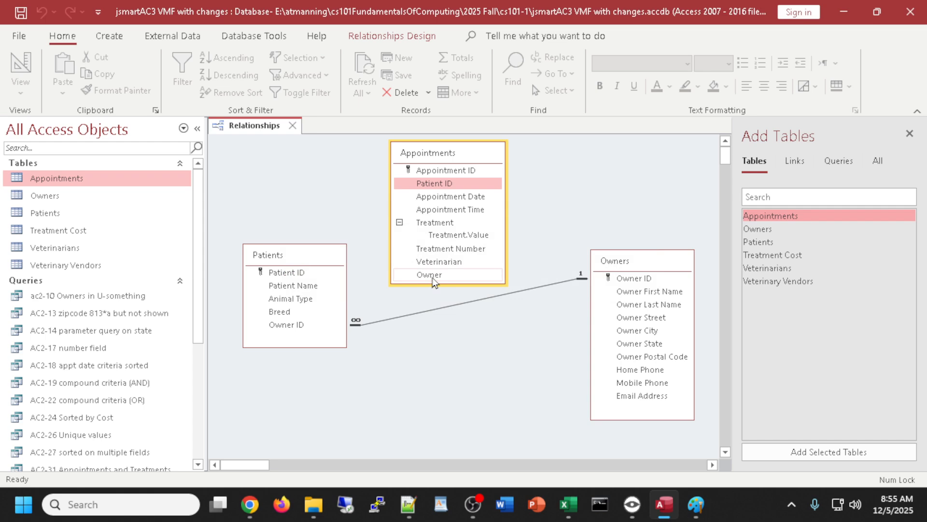
- Relate Owner in Appointments to Owner ID in Owners, enforcing referential integrity and Cascade Update Related Fields
drag(433, 279, 621, 280)
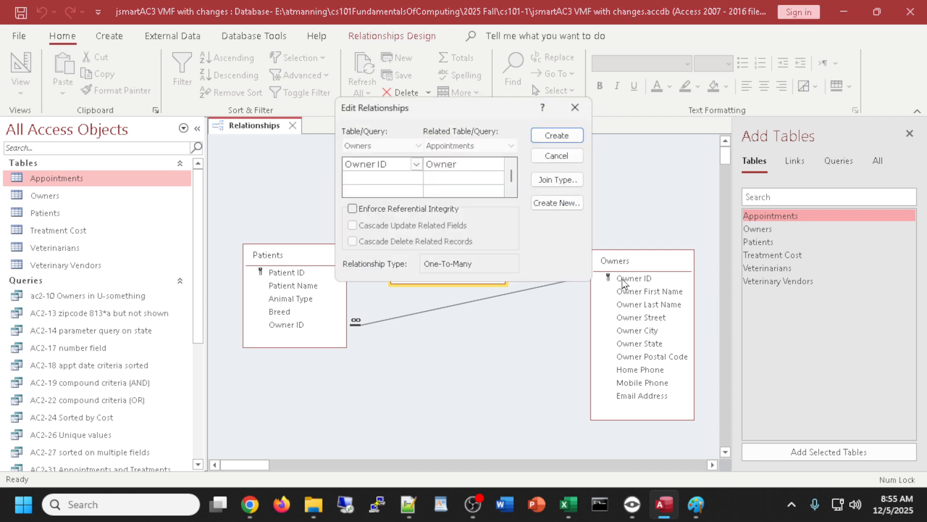
click(353, 209)
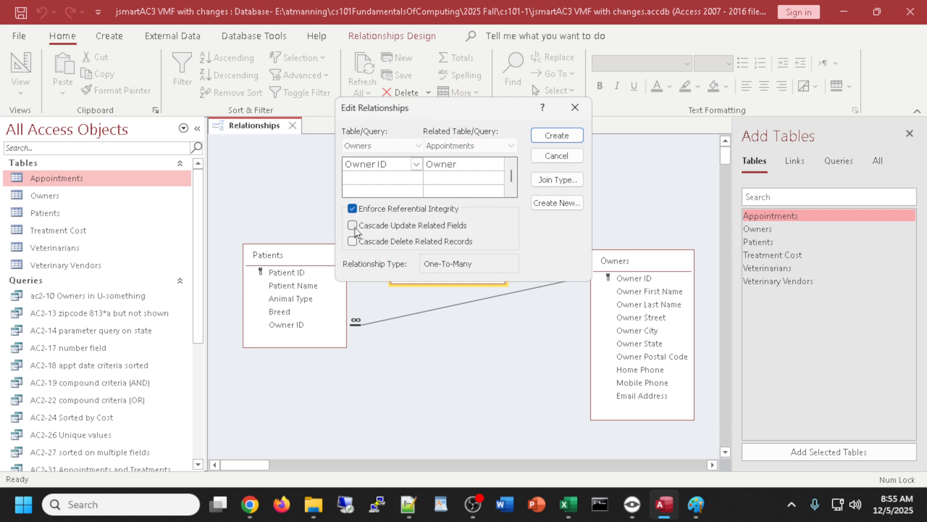
click(353, 227)
click(550, 139)
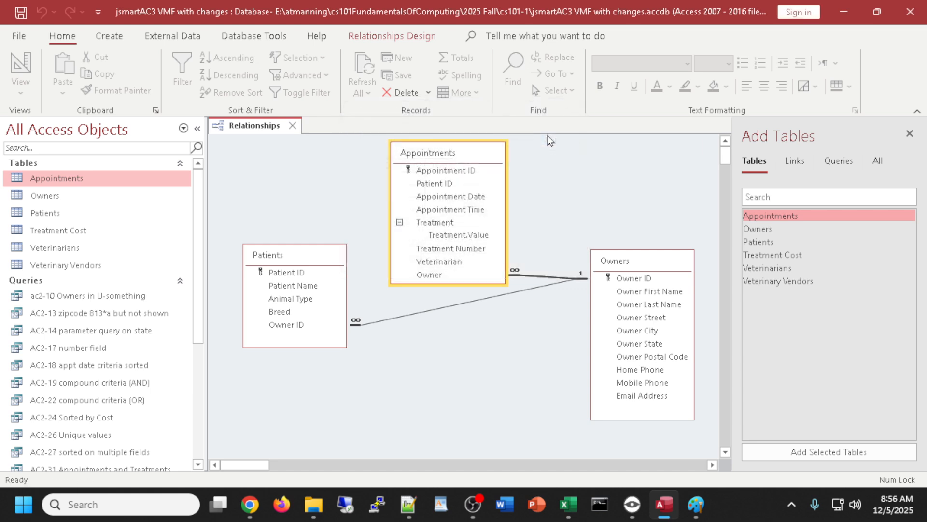
- Move the Patients box below Appointments, and close the relationships diagram with its layout saved
drag(304, 259, 325, 316)
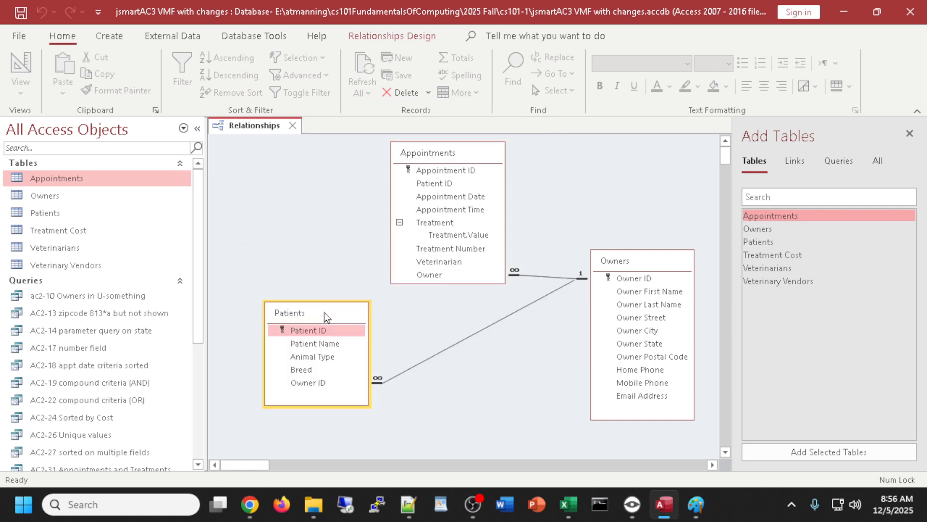
click(293, 128)
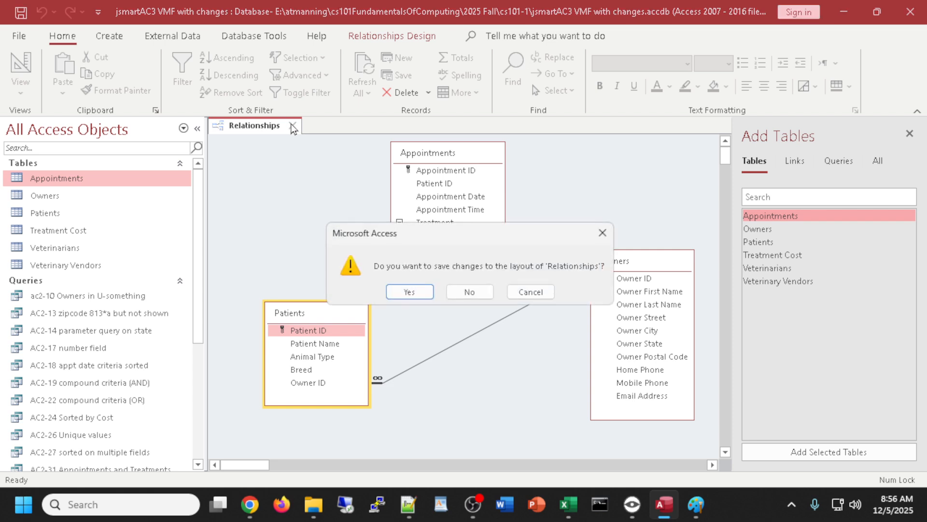
click(413, 296)
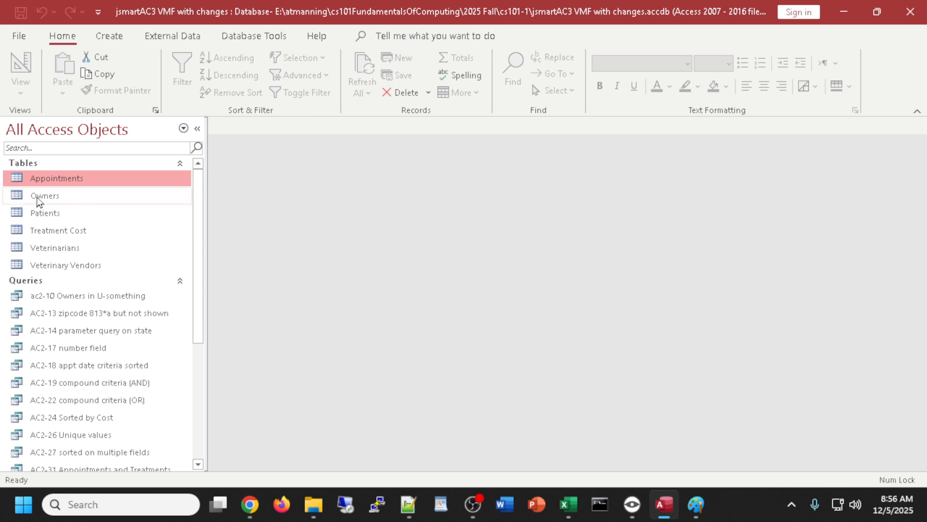
- Try to set the Owner of the 10/25/2021 appointment to O-111, restore it to O-1 and close the Appointments table
double_click(58, 181)
drag(522, 464, 578, 468)
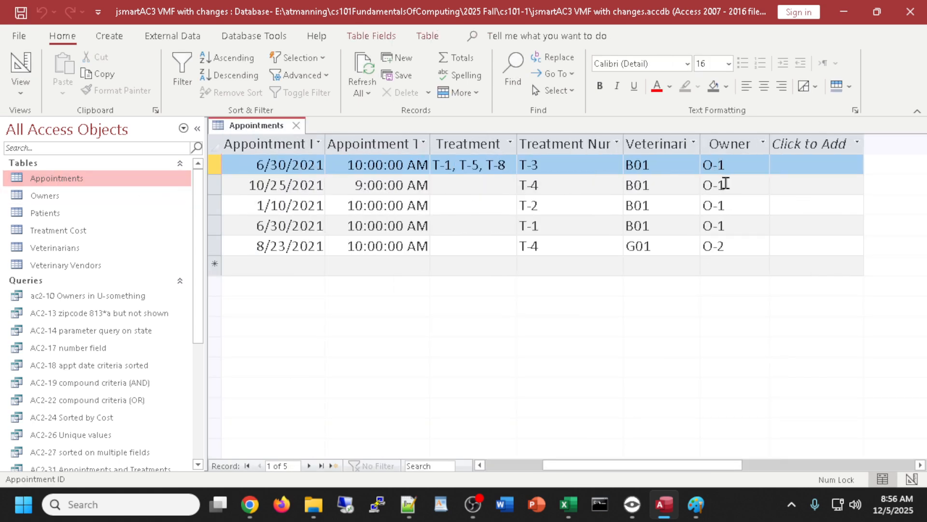
click(725, 184)
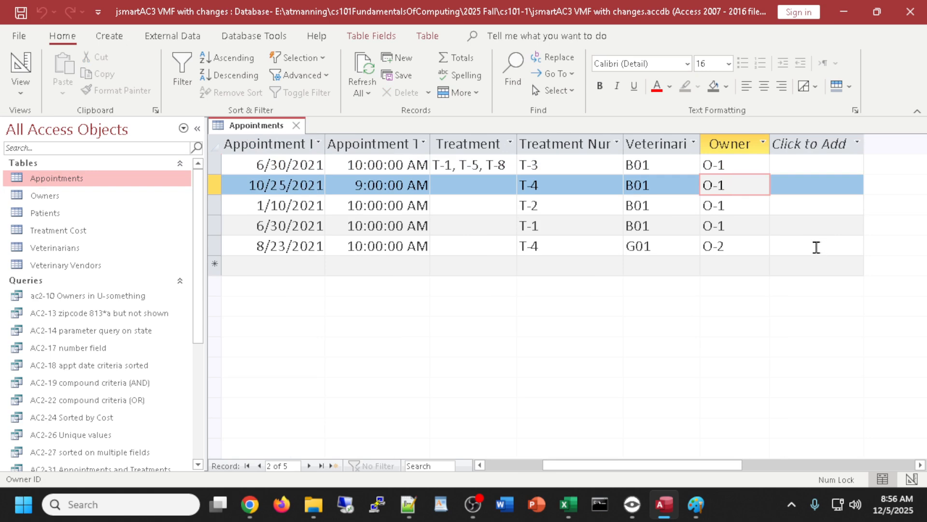
text(11)
click(751, 206)
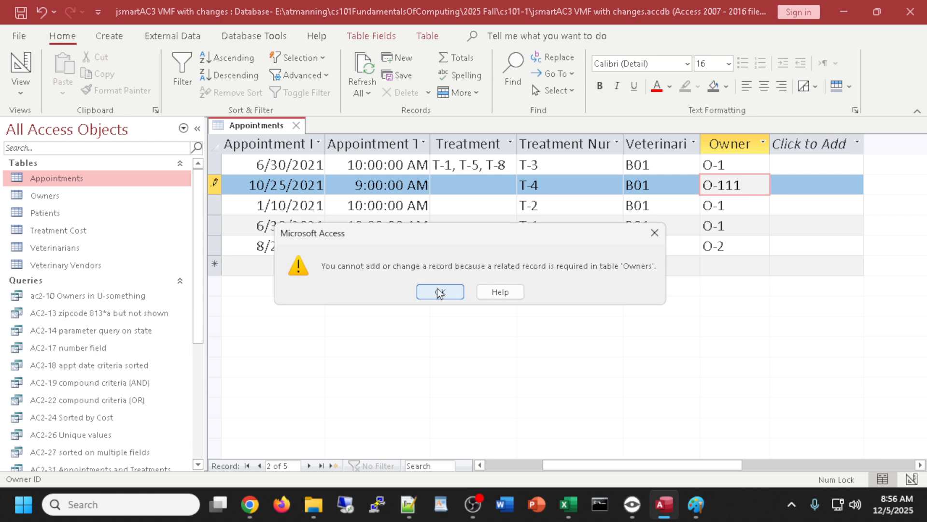
click(655, 233)
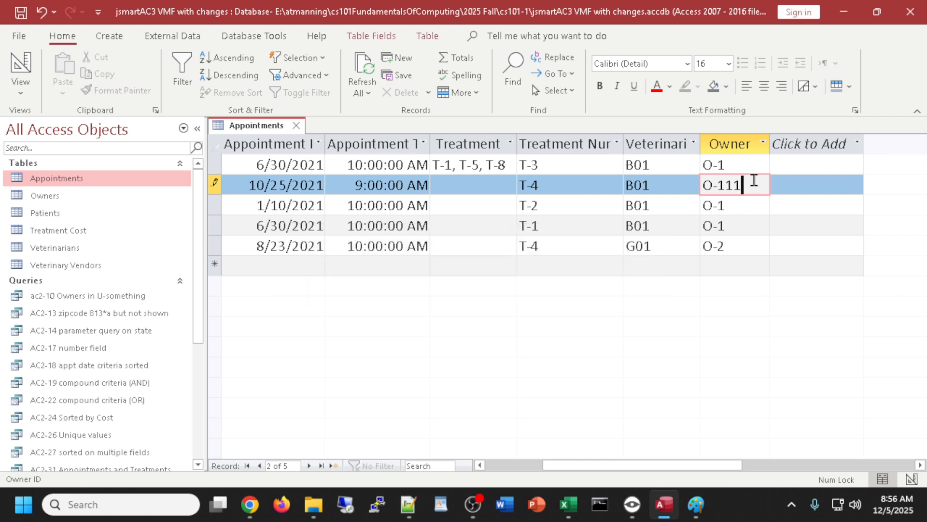
key(BackSpace)
key(BackSpace)
text(1)
click(297, 126)
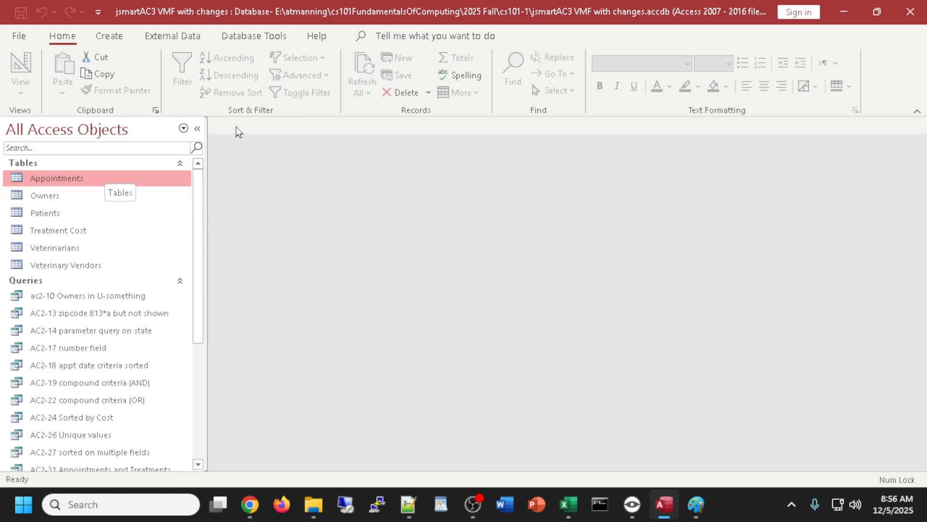
- Reopen the relationships diagram, shift the Owners box slightly, and remove referential integrity enforcement from the Owners–Appointments relationship
click(258, 41)
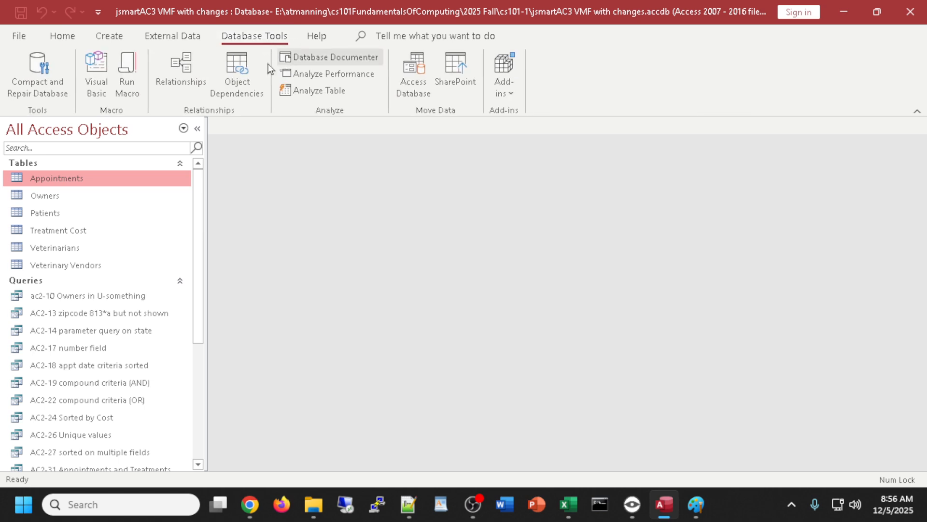
click(187, 67)
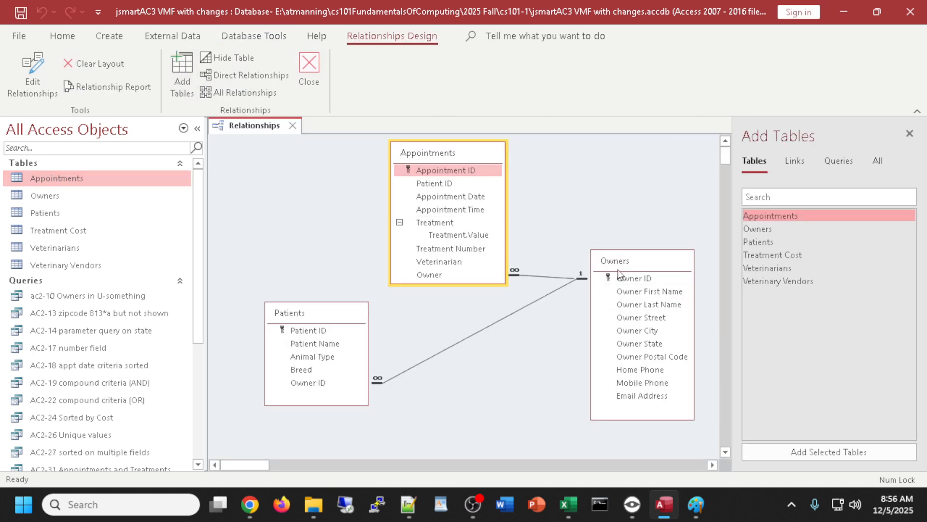
drag(642, 261, 621, 274)
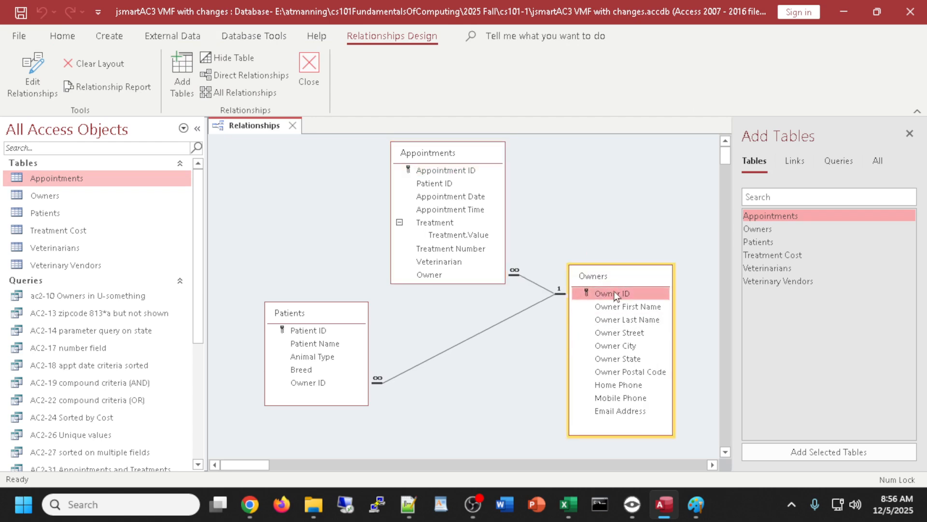
double_click(537, 288)
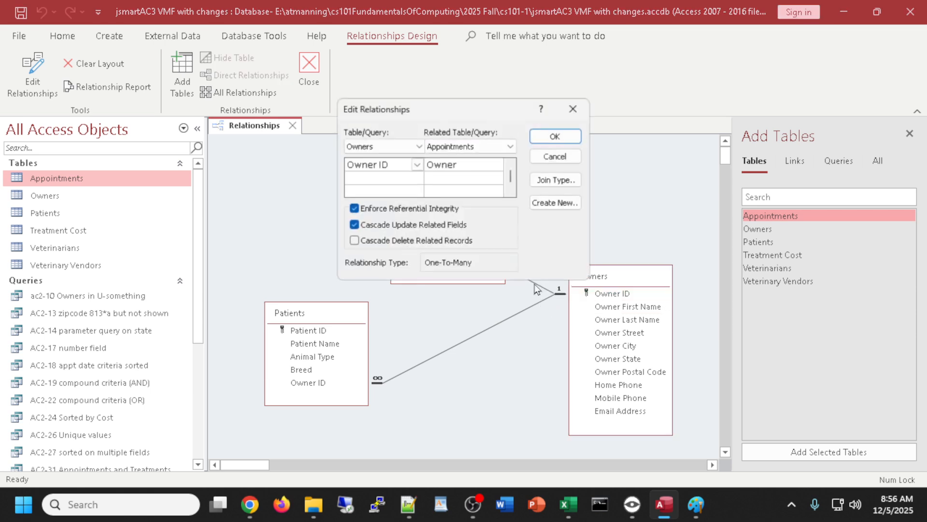
click(353, 209)
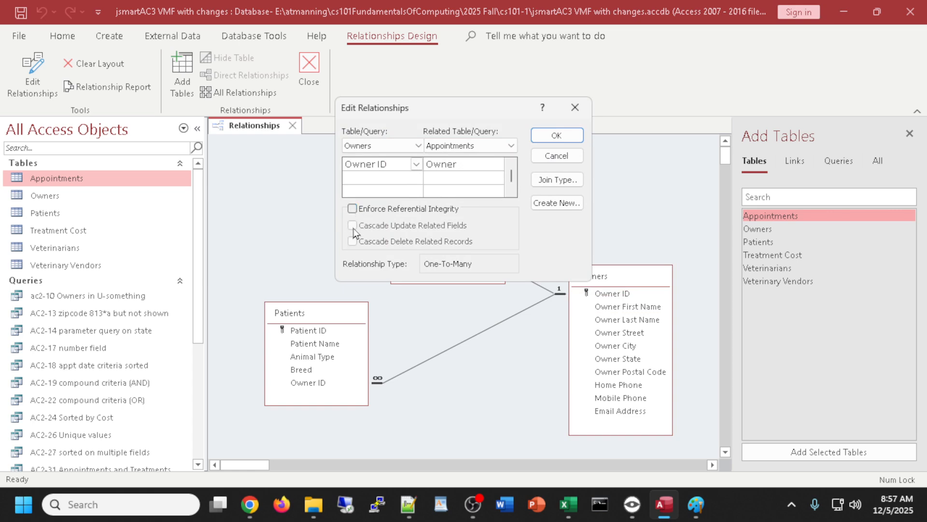
click(556, 135)
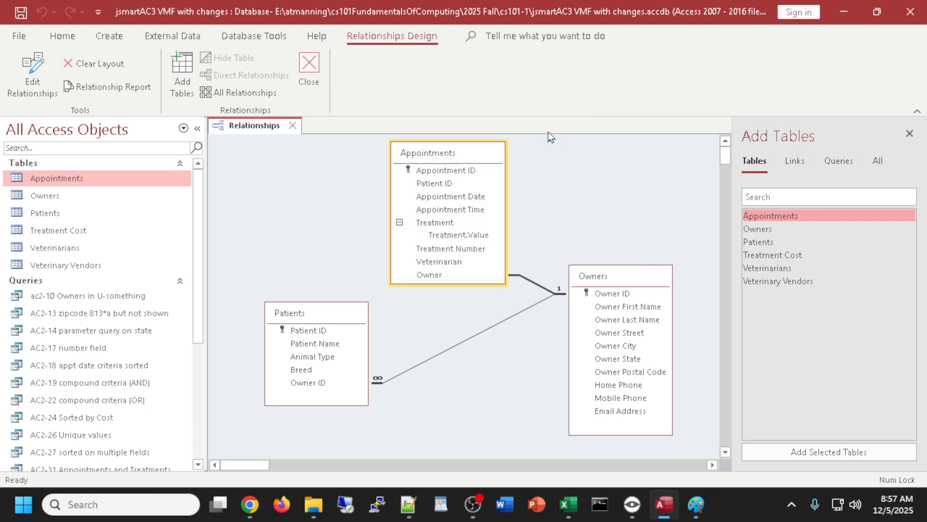
- Set the Owner ID of the third record in the Owners table to O-3
double_click(48, 197)
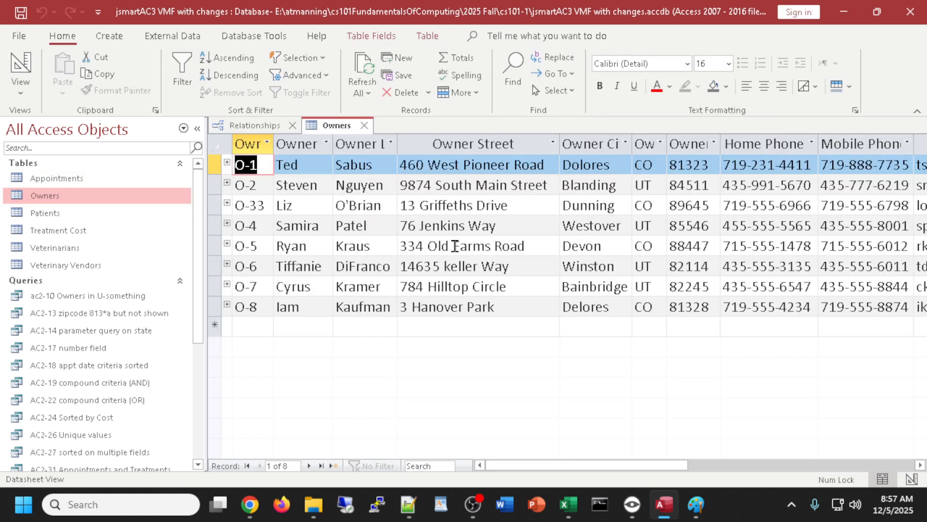
click(266, 205)
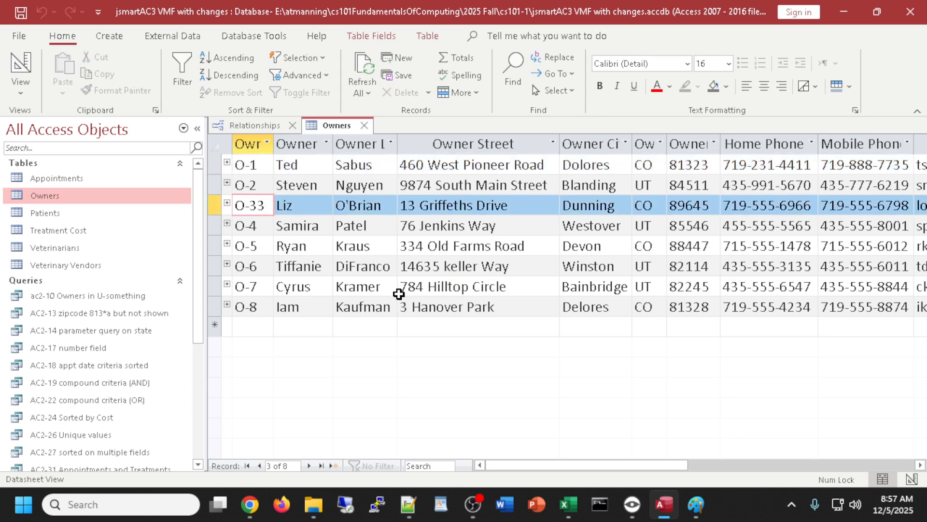
key(BackSpace)
click(312, 329)
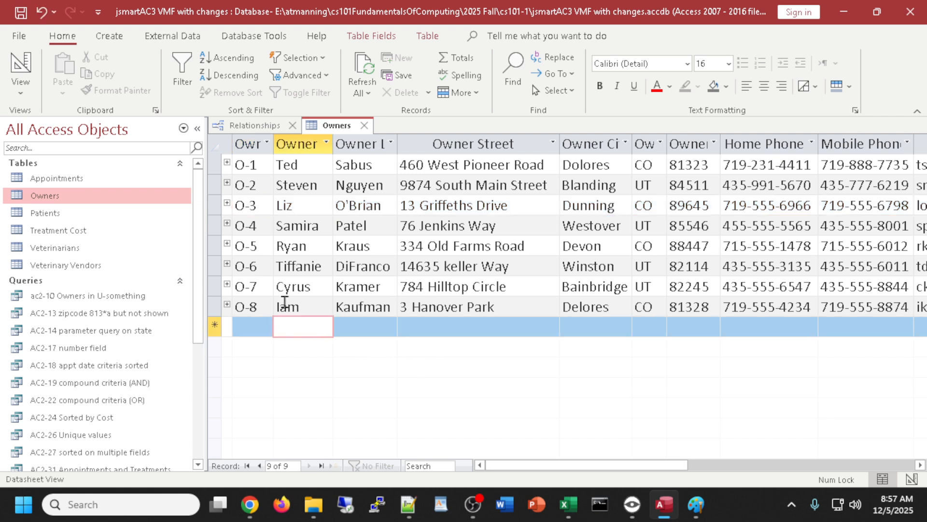
- Check the Owner values in the Appointments table, and close both the Appointments and Owners tables
double_click(52, 183)
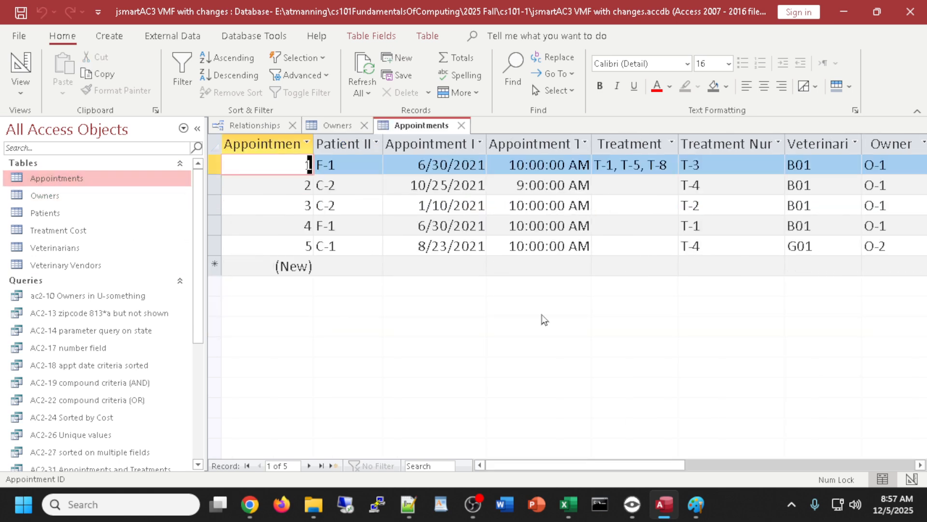
drag(647, 466, 733, 466)
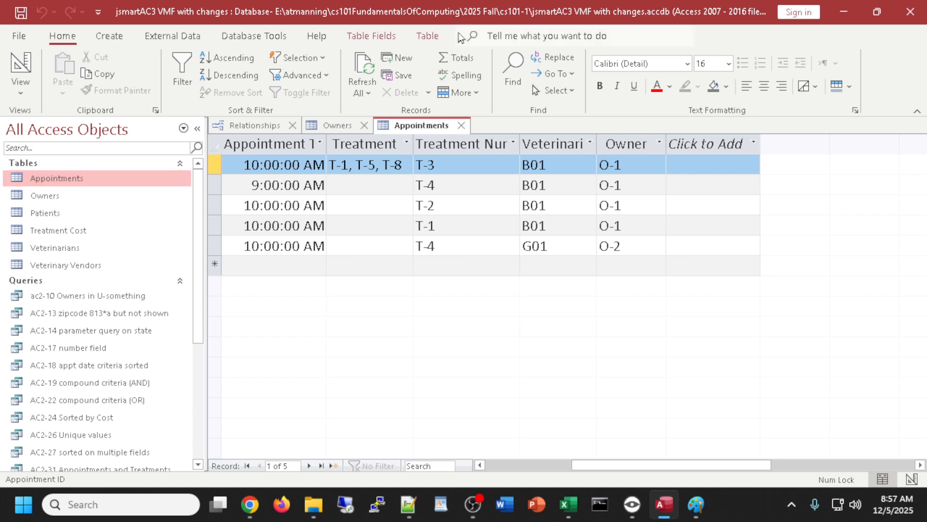
click(462, 127)
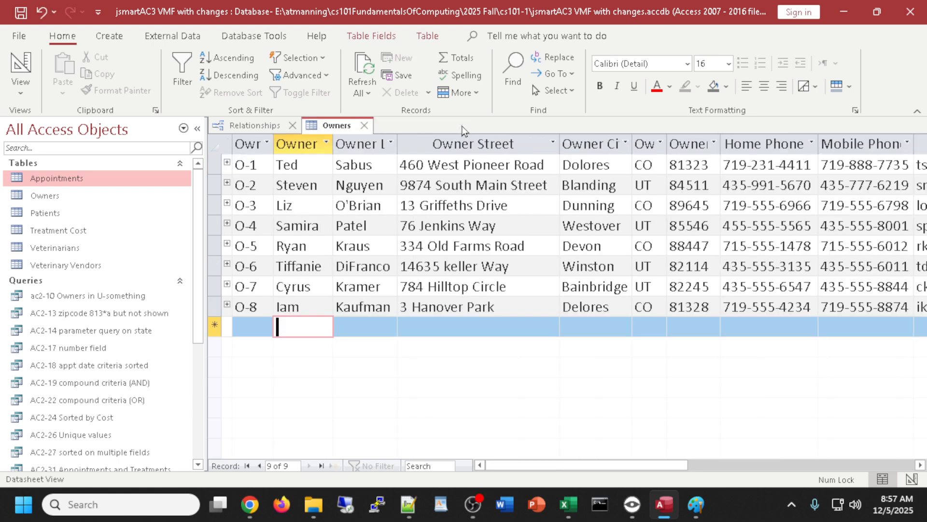
click(364, 126)
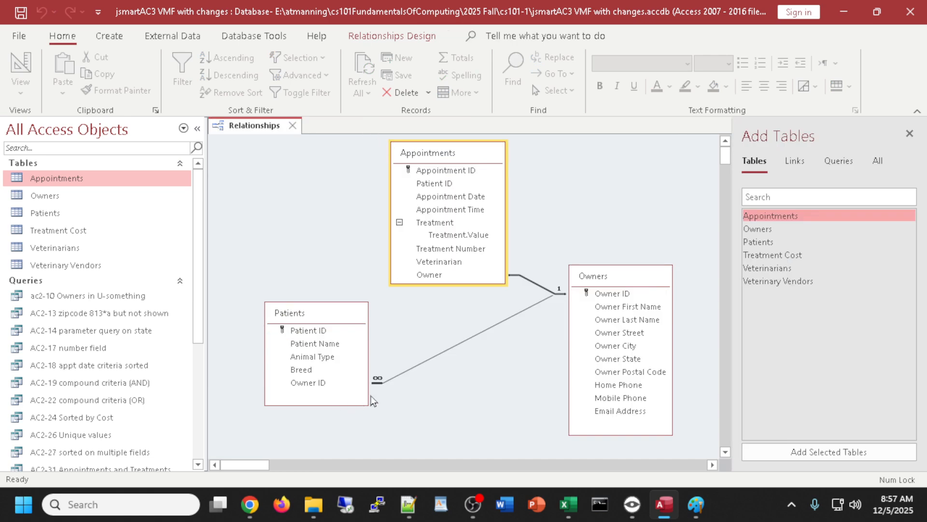
- Spread out the diagram, moving Patients below Appointments and shifting Appointments and Owners to make room for another table
click(310, 385)
drag(310, 384, 626, 297)
click(330, 327)
drag(330, 323, 384, 345)
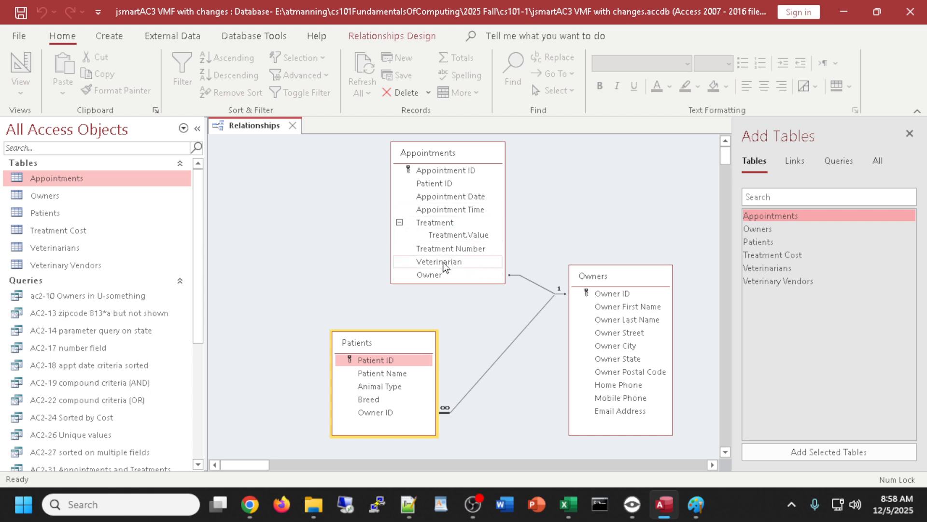
drag(446, 153, 498, 160)
drag(622, 281, 646, 280)
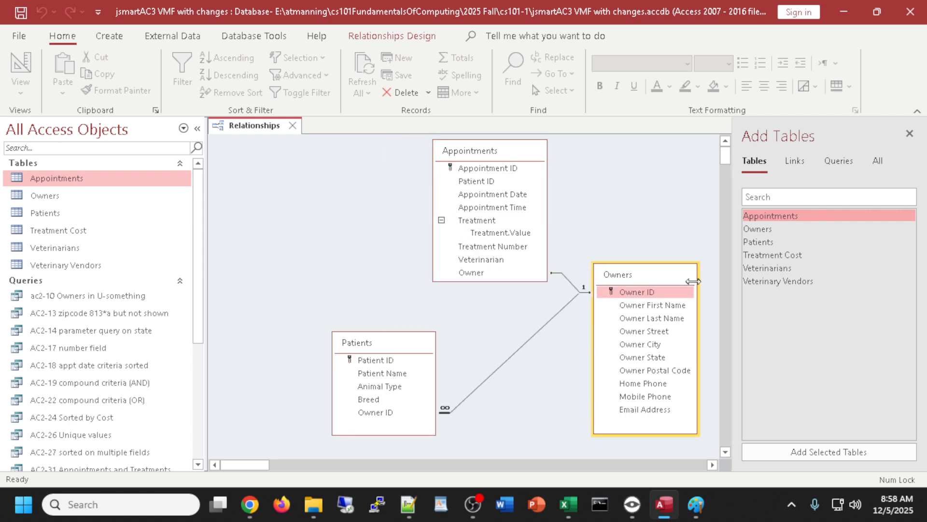
- Add a taller Veterinarians box and relate its Veterinarian ID to Veterinarian in Appointments, enforcing referential integrity and Cascade Update Related Fields
double_click(761, 269)
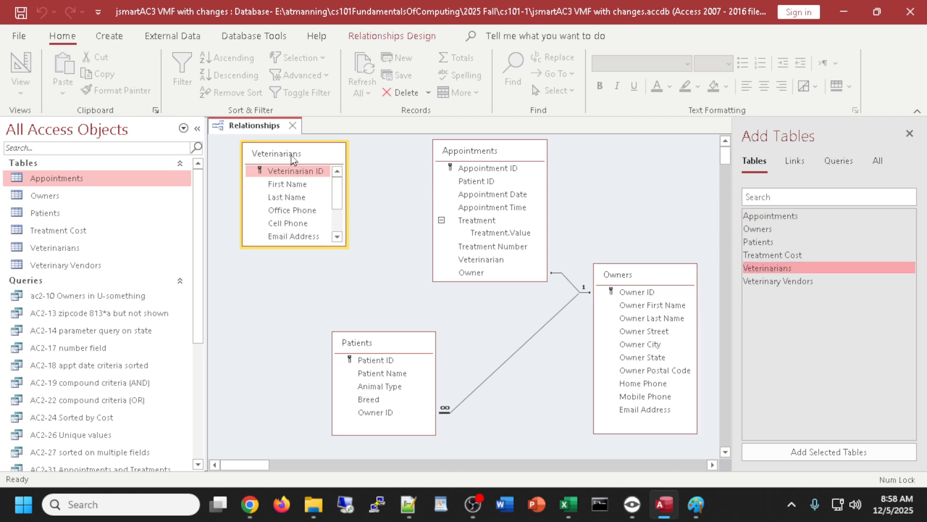
drag(282, 247, 280, 281)
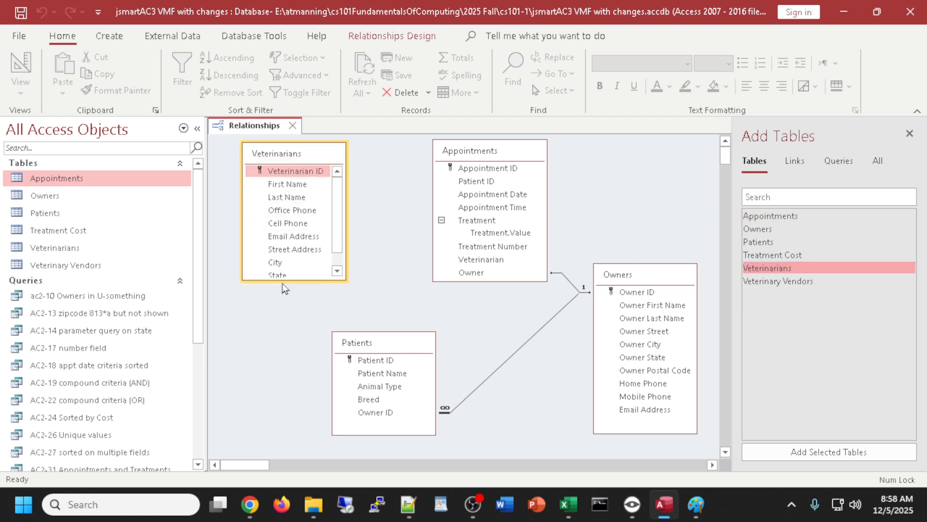
drag(295, 172, 476, 264)
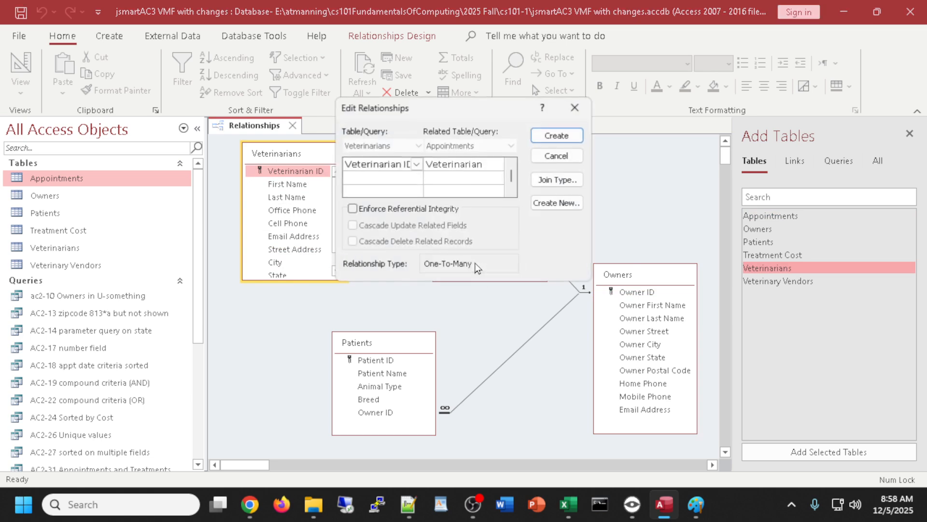
click(354, 211)
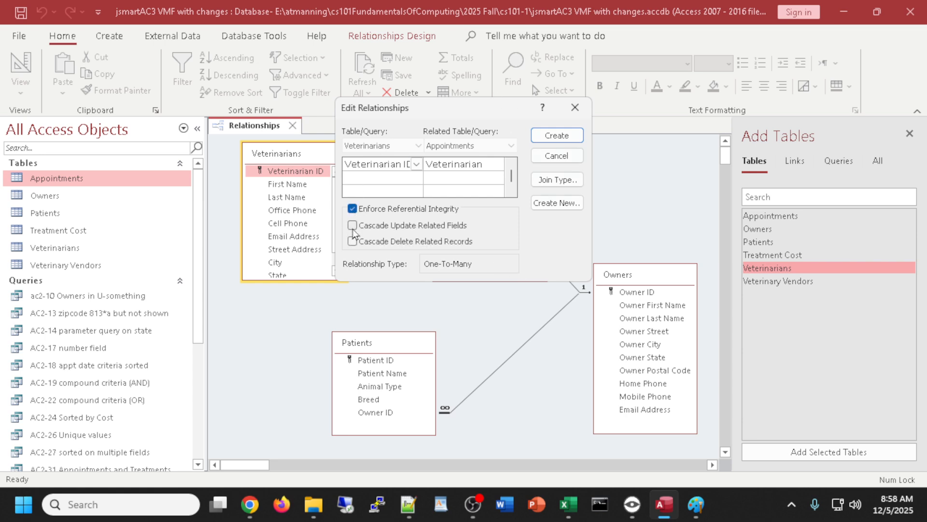
click(353, 231)
click(551, 137)
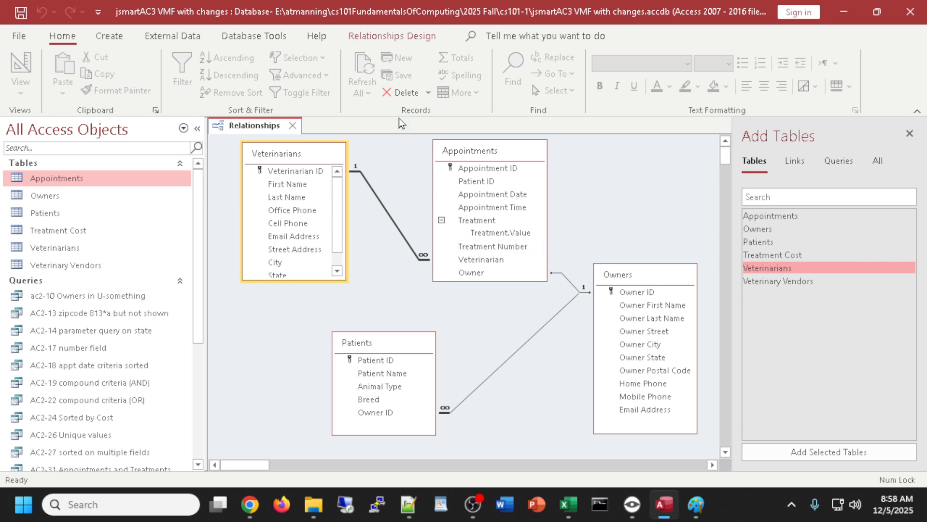
- Close the relationships diagram and save its layout changes
click(389, 39)
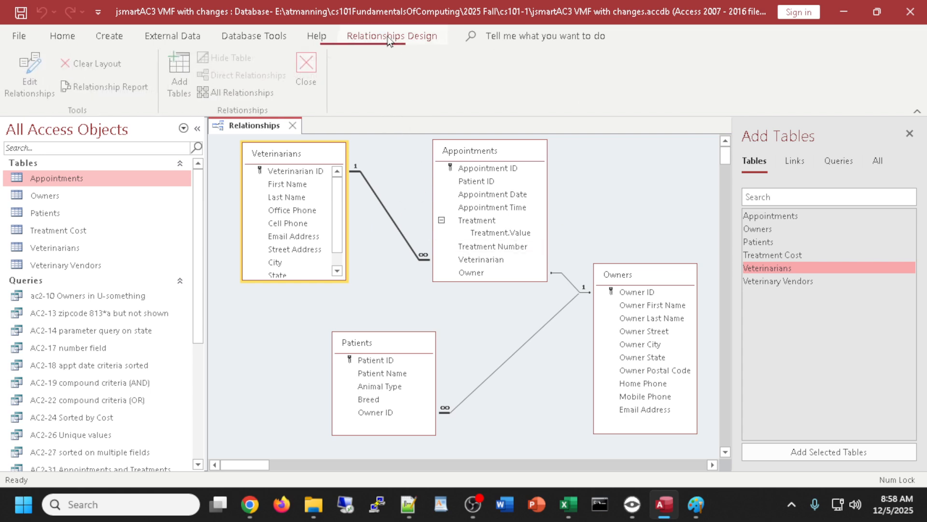
click(308, 64)
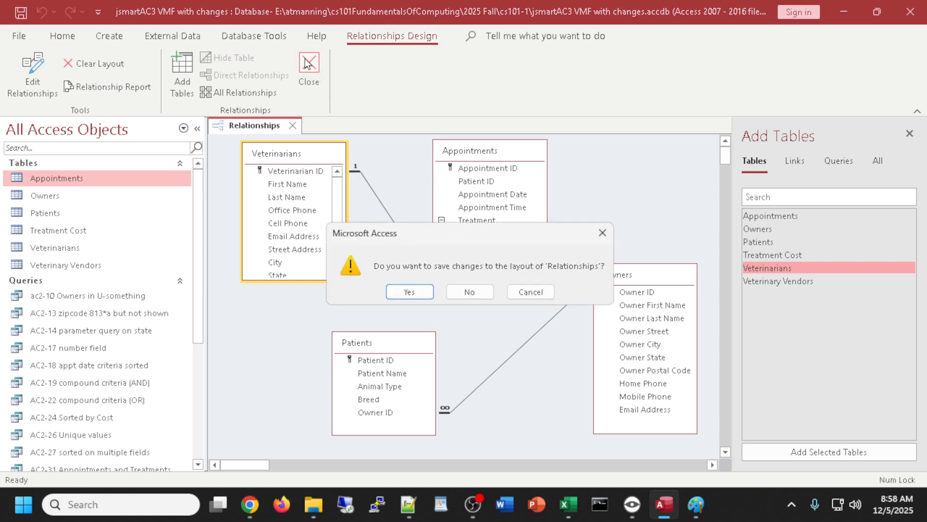
click(409, 292)
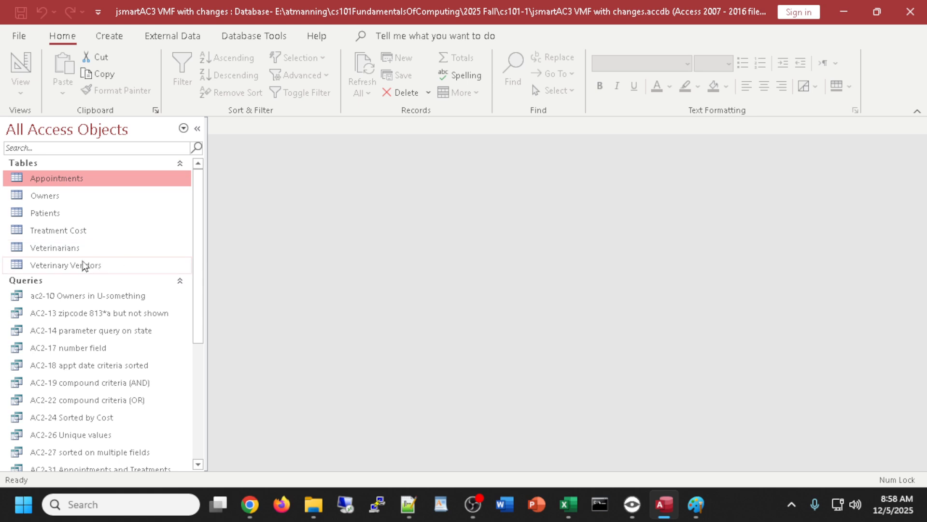
- Try to change the Veterinarian in the first Appointments record to B0111, then discard the edit and close the table
double_click(51, 178)
drag(547, 468, 594, 476)
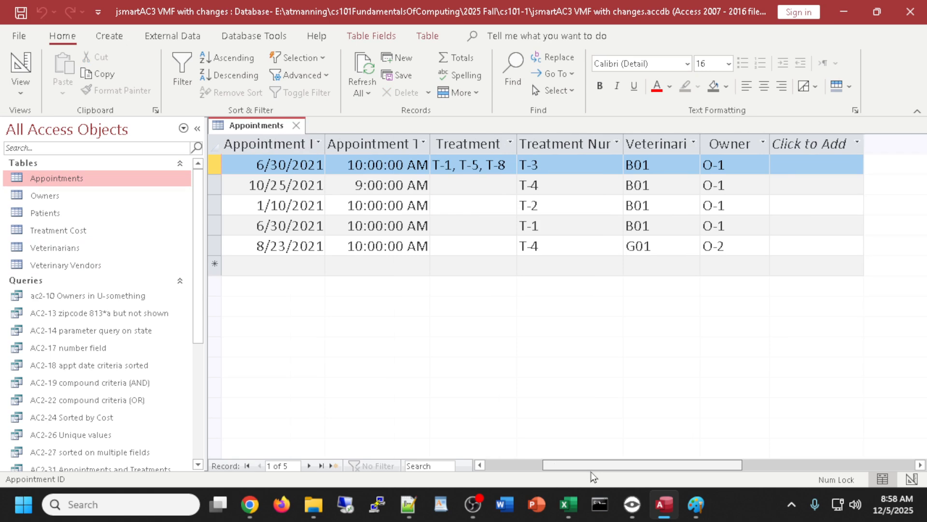
click(654, 168)
text(11)
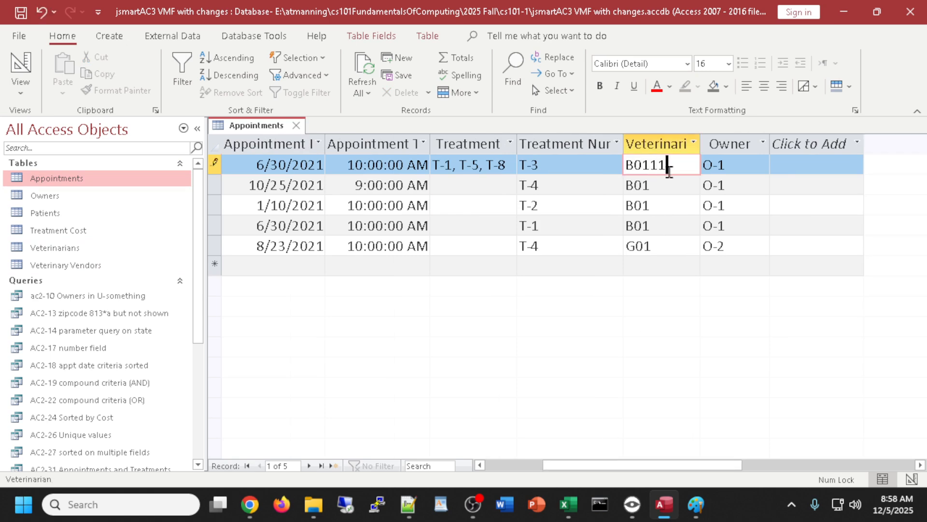
click(620, 164)
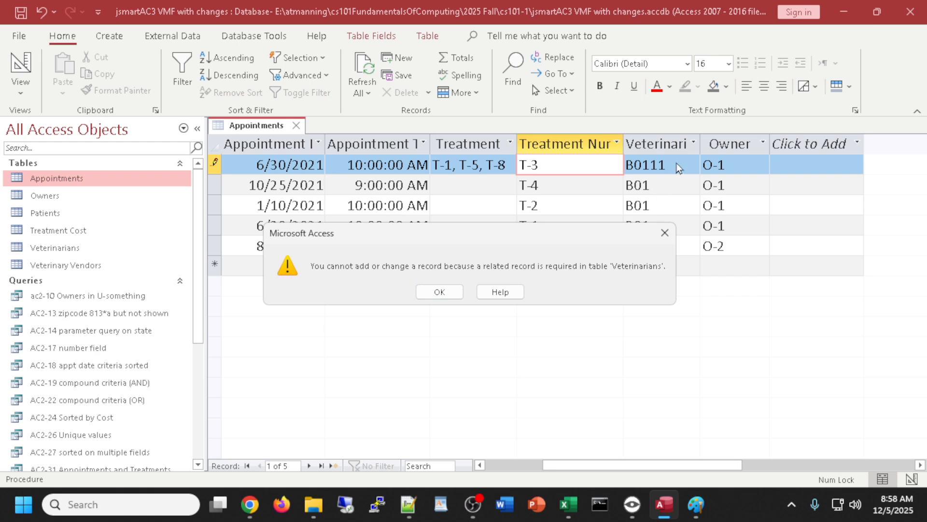
click(439, 292)
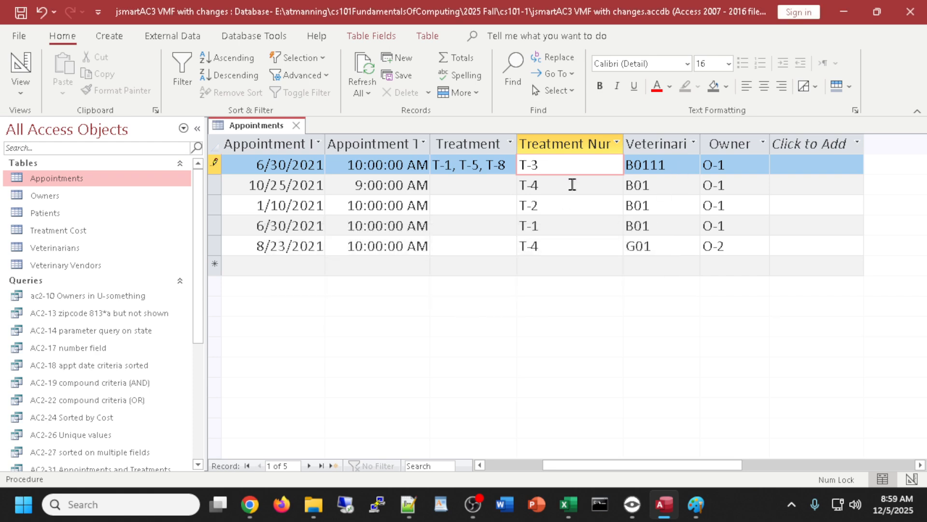
key(Escape)
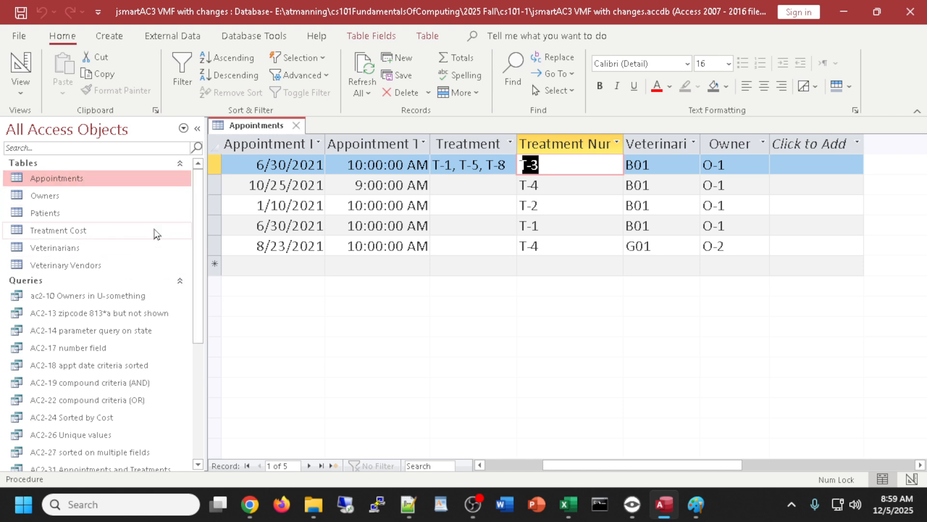
click(297, 127)
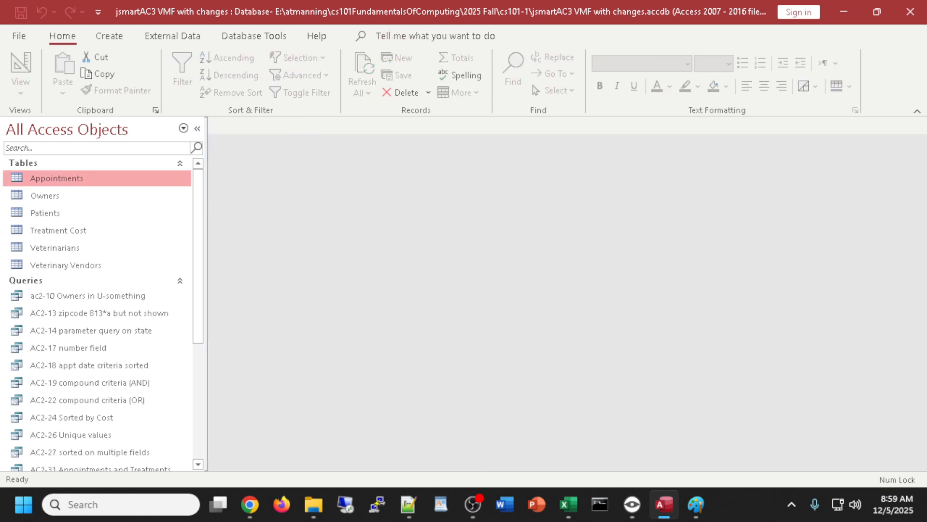
click(250, 504)
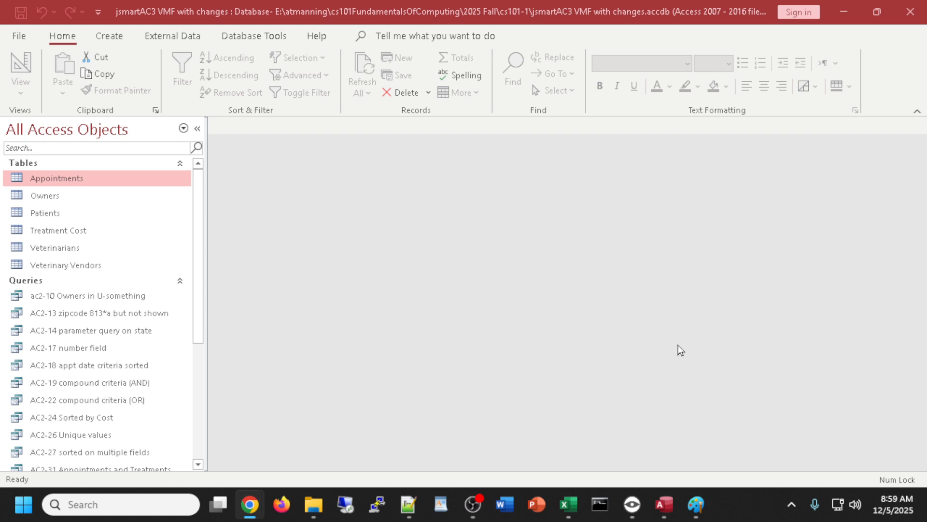
- Open the Owners table and widen the Owner ID column enough to fit its heading
double_click(45, 195)
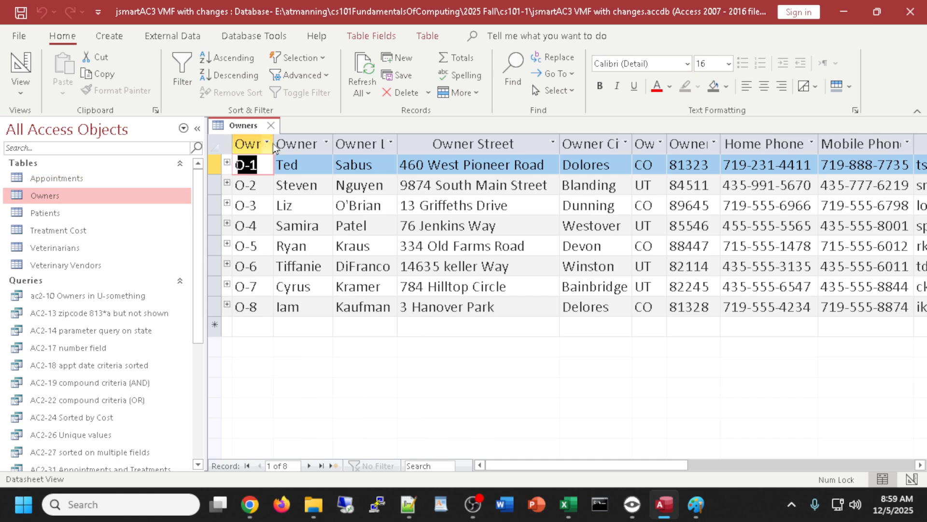
drag(277, 139, 298, 138)
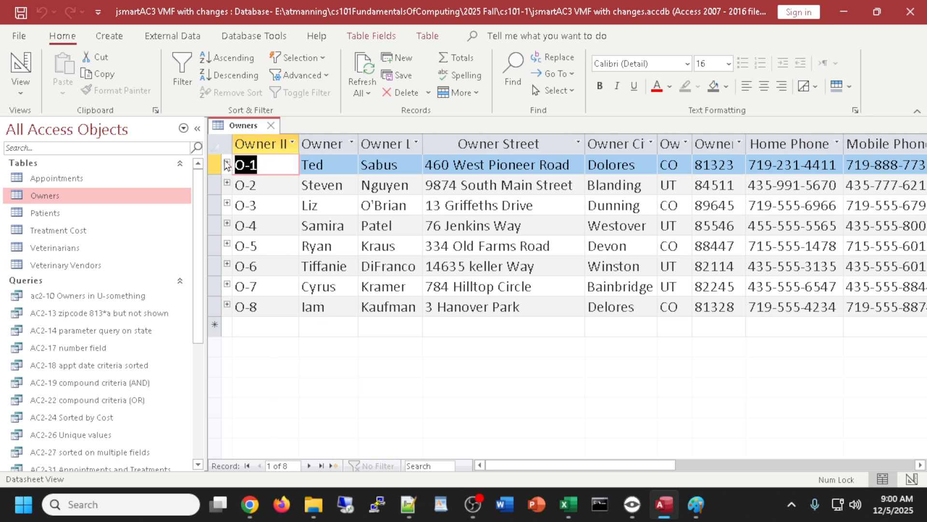
- Insert the Patients table as the subdatasheet of the Owners table, starting from the first owner's record
click(228, 163)
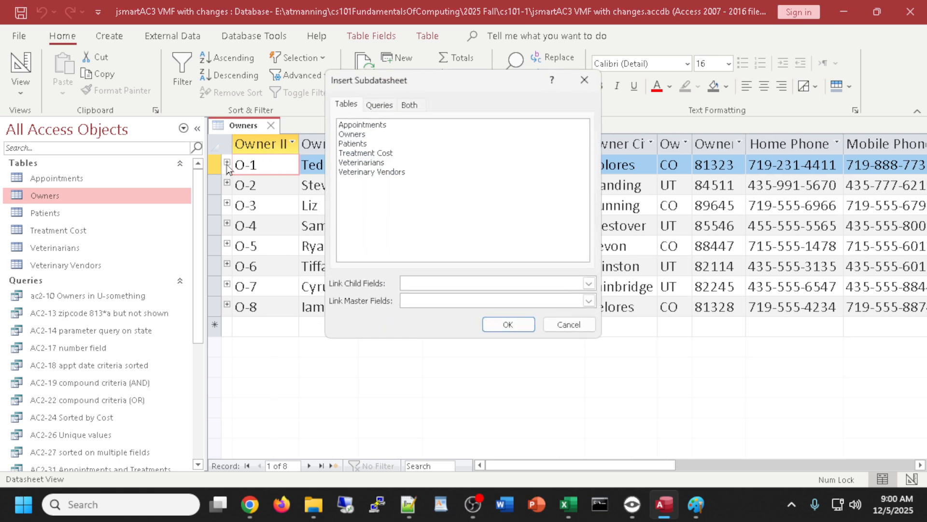
click(566, 325)
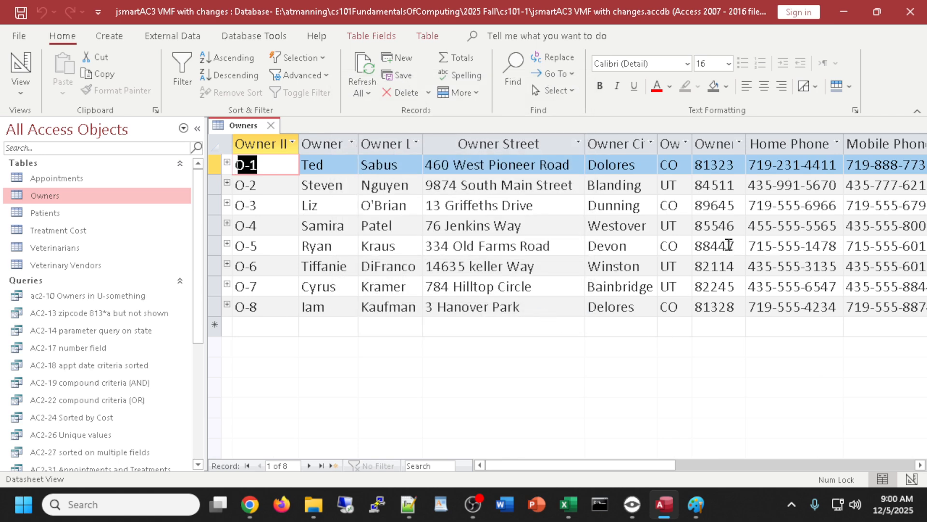
click(227, 163)
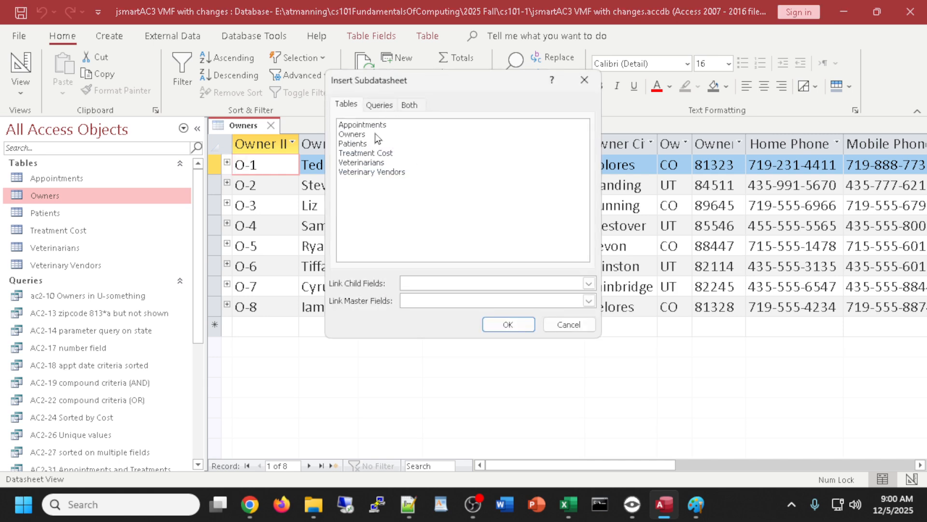
click(356, 145)
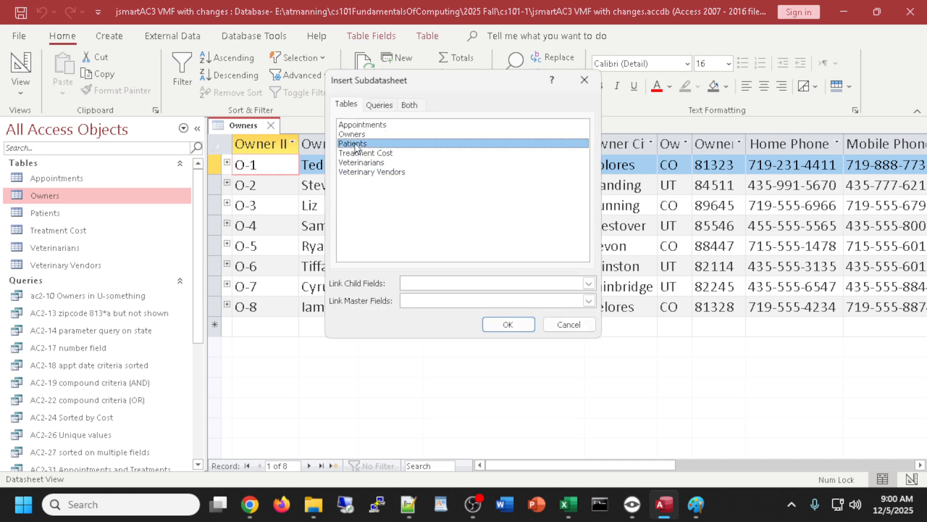
click(524, 328)
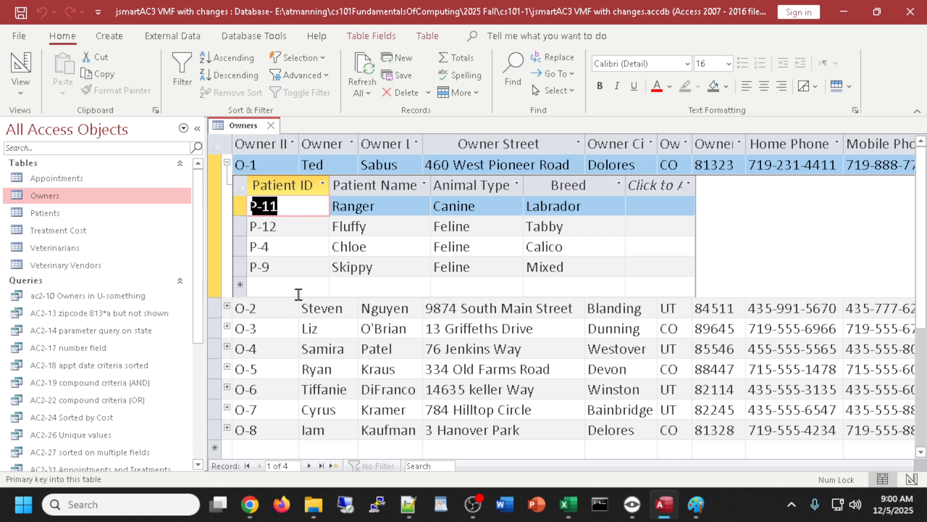
- Examine the related patients listed under owners O-1, O-2, O-5, O-7 and O-8, collapsing each list again
click(227, 307)
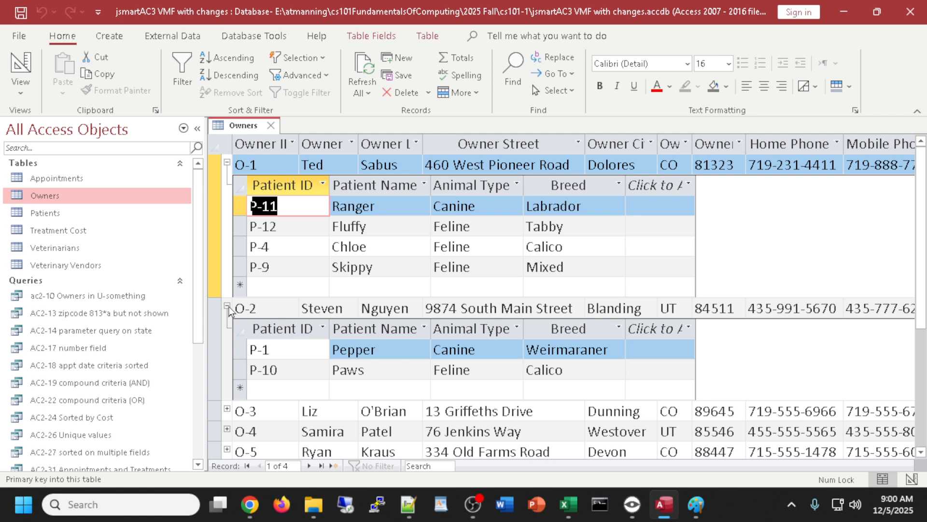
click(226, 306)
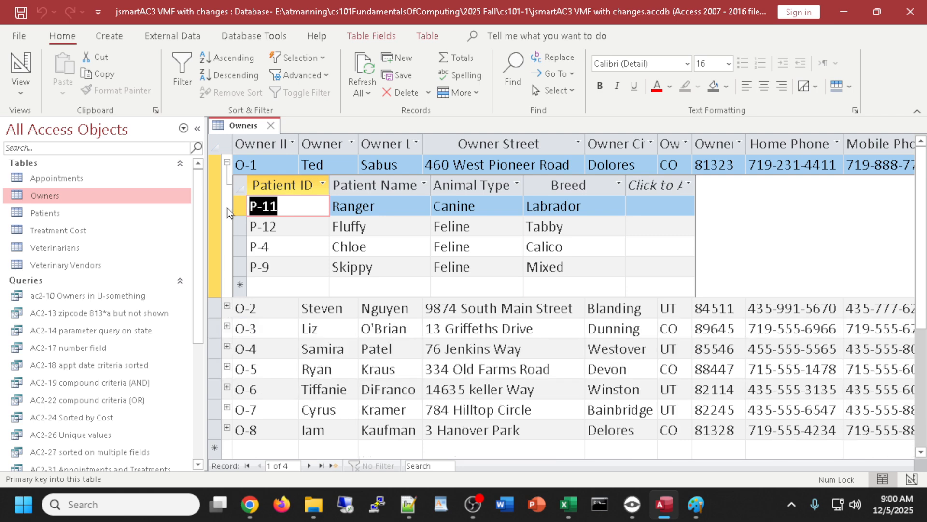
click(227, 164)
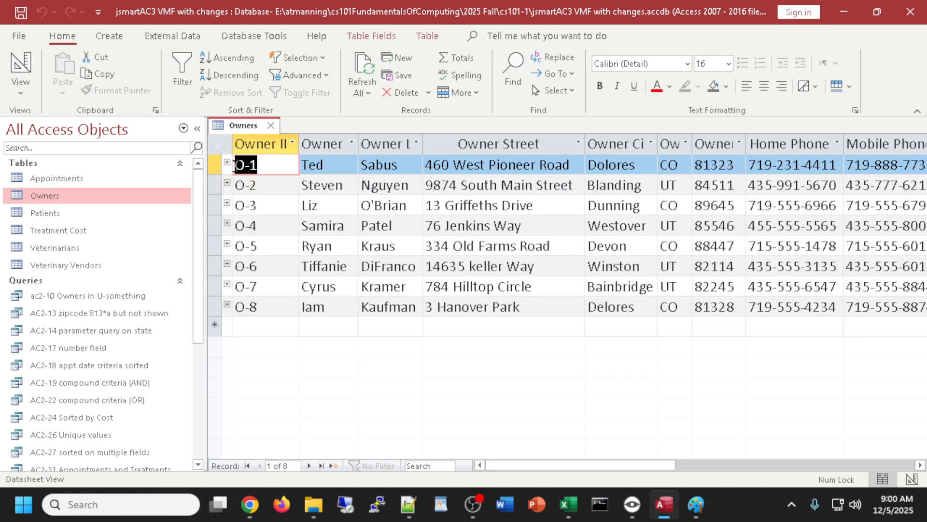
click(227, 243)
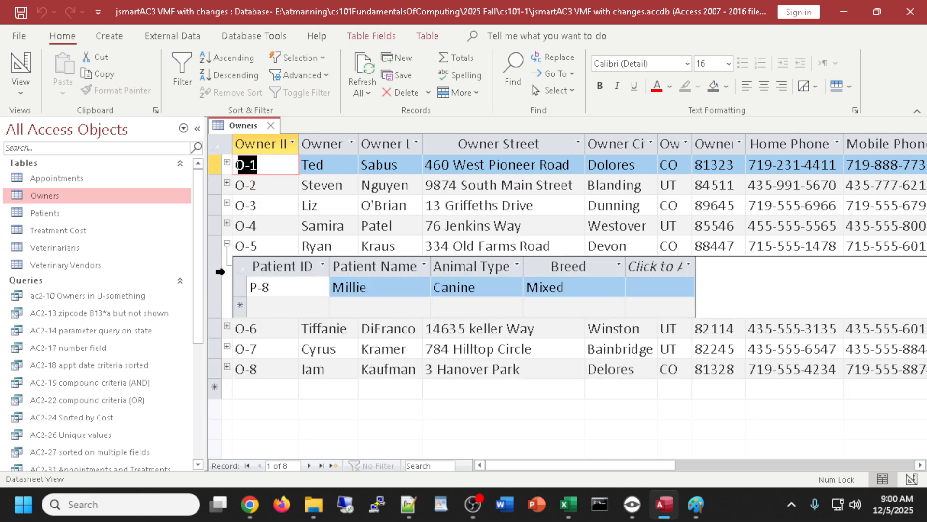
click(227, 243)
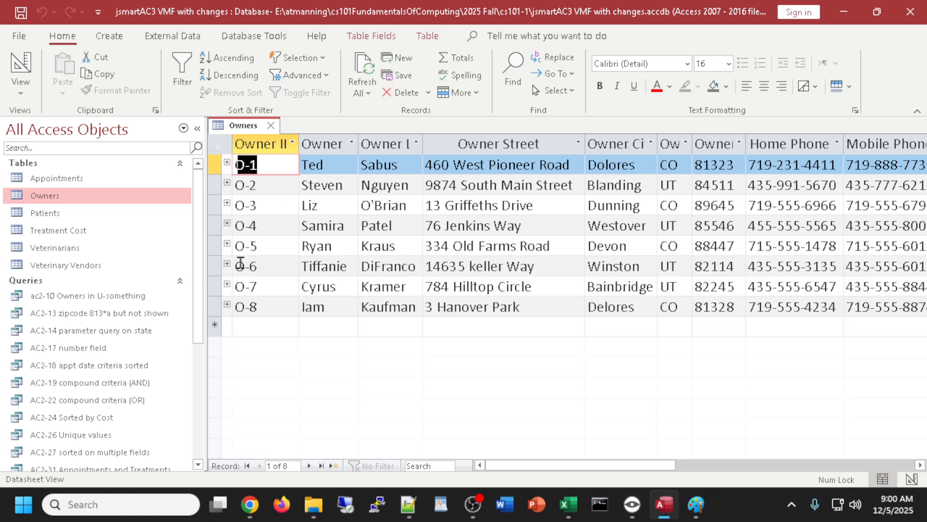
click(227, 284)
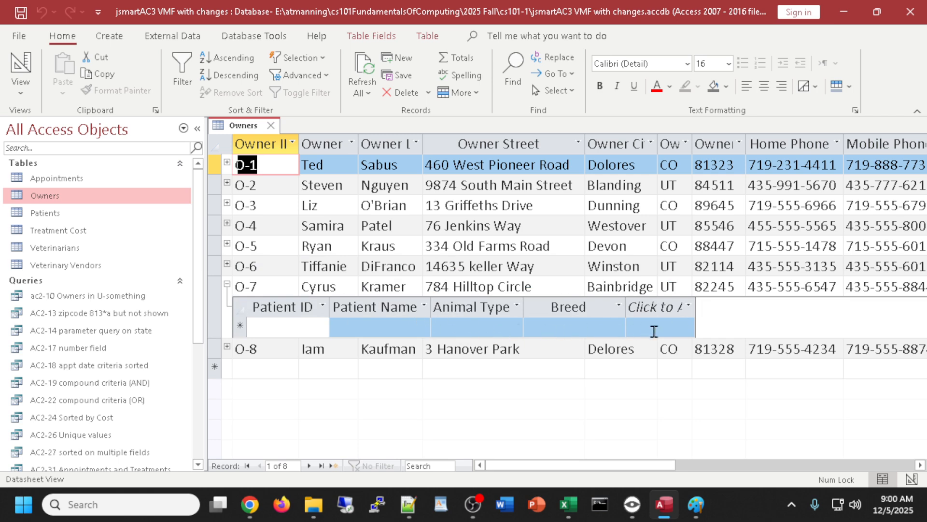
click(227, 285)
click(227, 306)
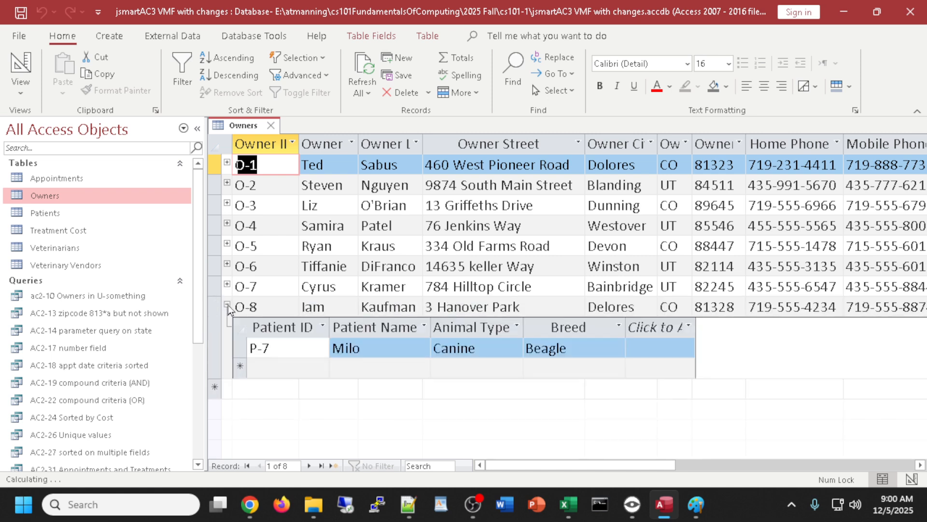
click(227, 306)
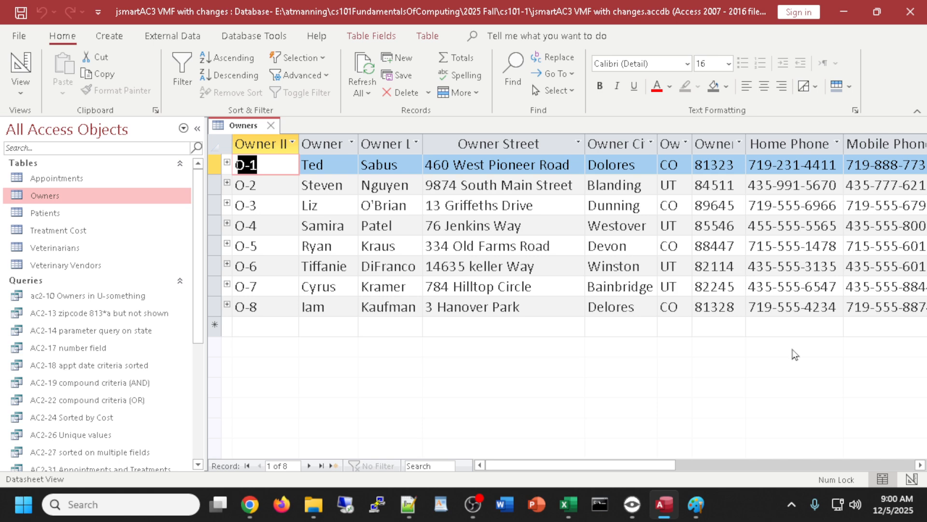
click(227, 164)
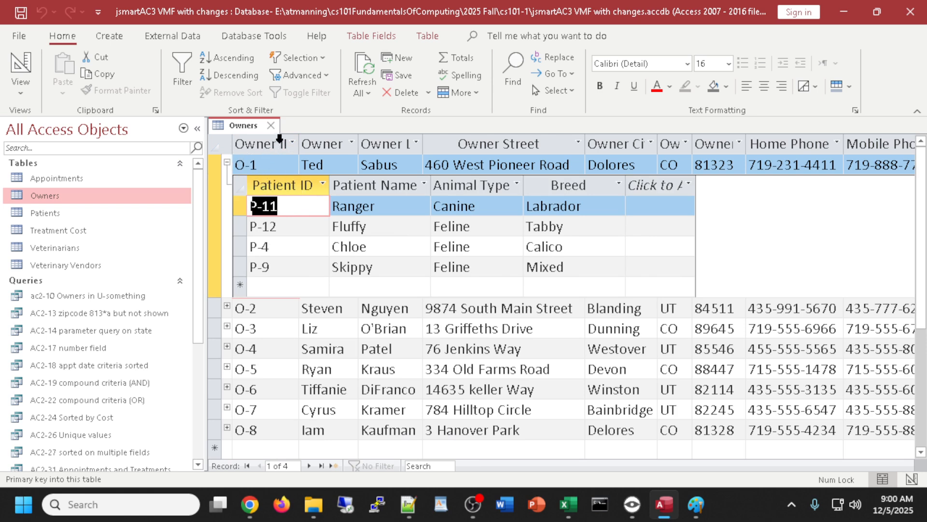
click(227, 163)
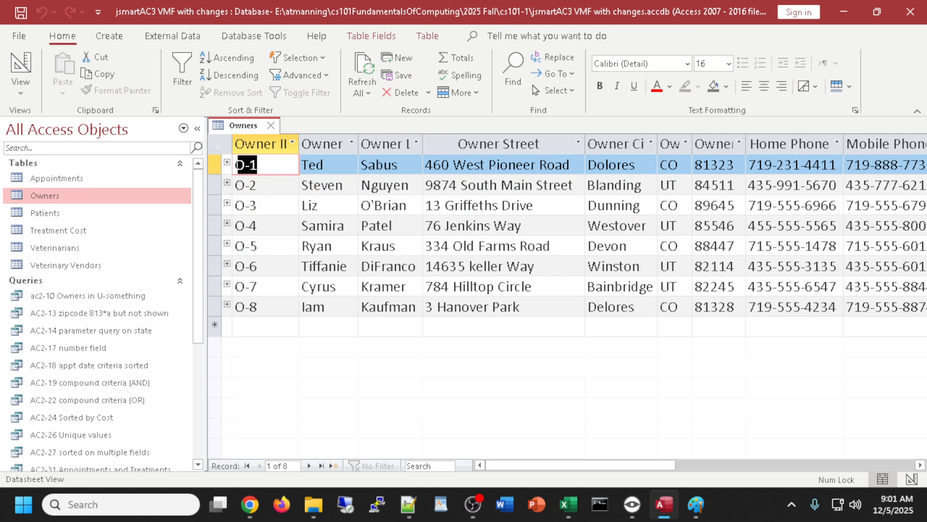
- Examine the Owners table's columns across to Email Address with the object list temporarily hidden
key(alt+Tab)
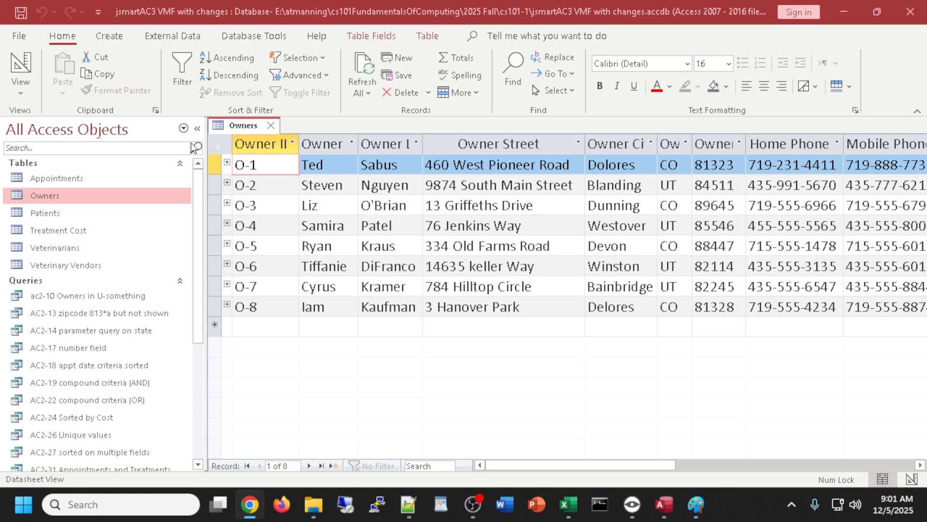
click(196, 130)
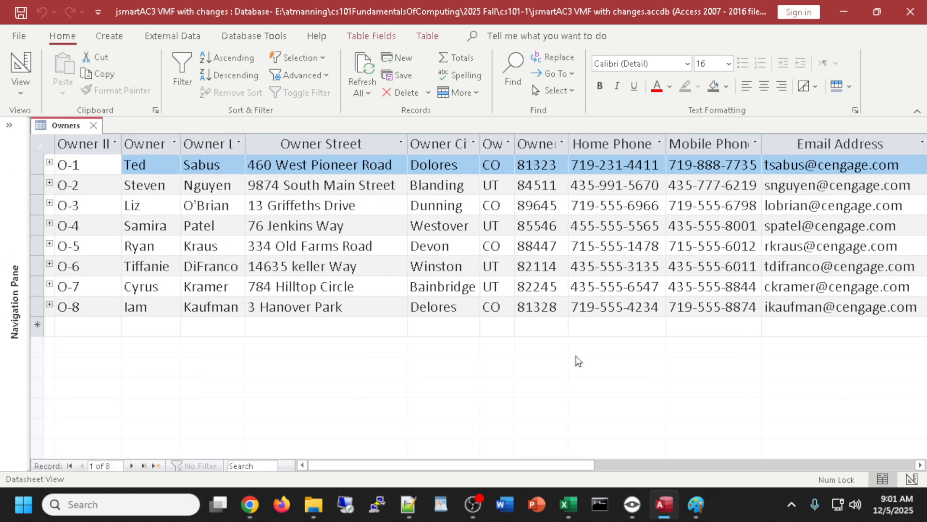
mouse_move(457, 467)
mouse_down()
mouse_move(578, 478)
mouse_move(484, 465)
mouse_move(466, 477)
mouse_up()
click(393, 164)
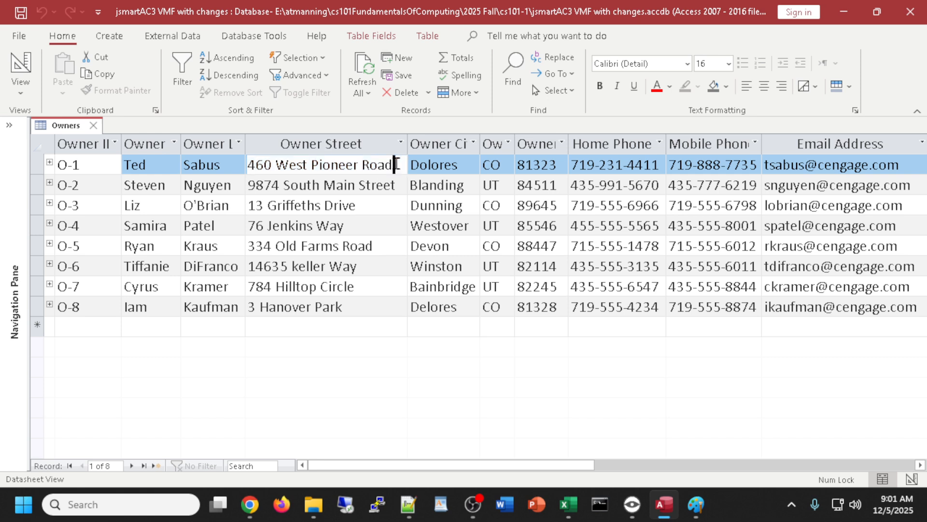
click(10, 126)
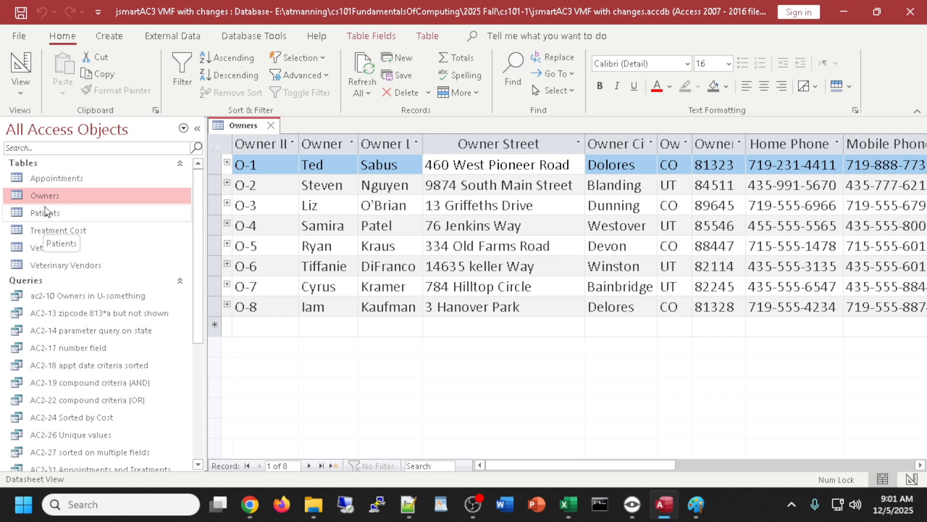
- Highlight the entire Owner Street value in the first Owners record
click(572, 164)
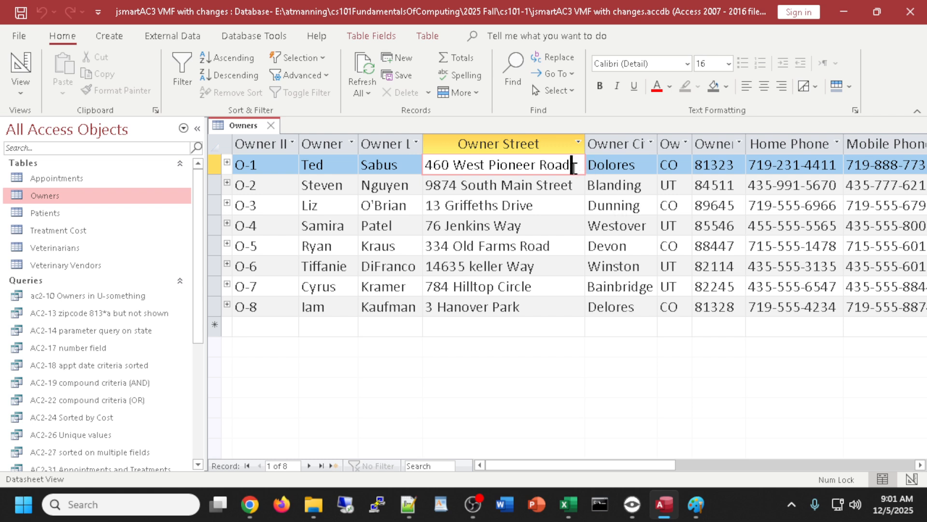
drag(577, 163, 410, 171)
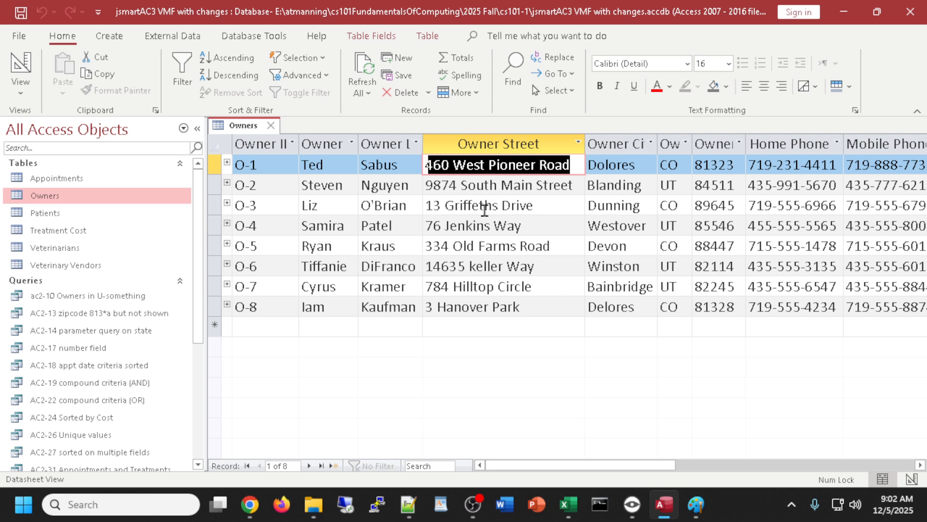
click(576, 165)
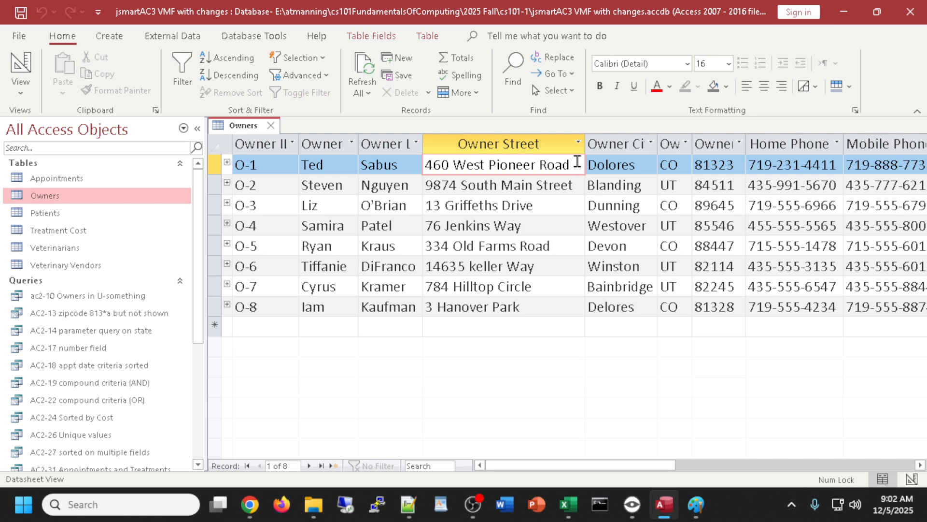
drag(577, 161, 425, 166)
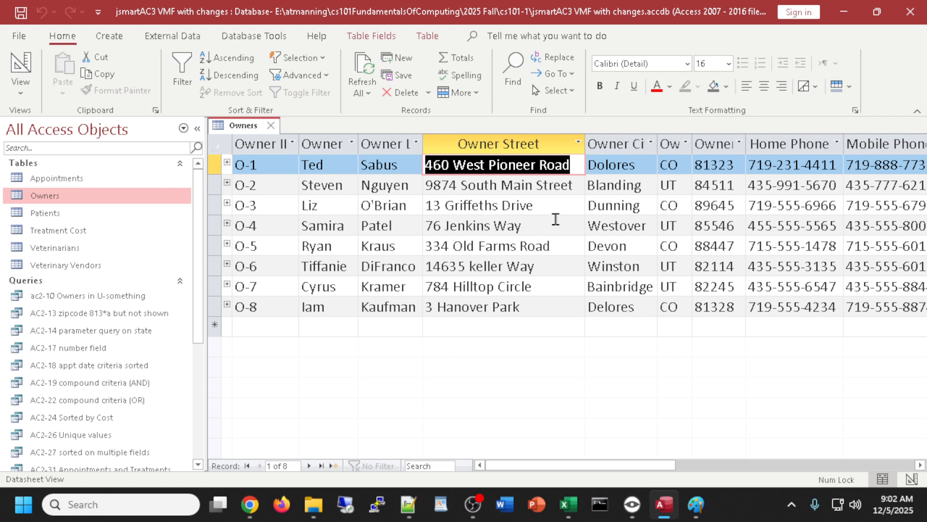
- Close the Owners table and save the changes to its layout
click(572, 180)
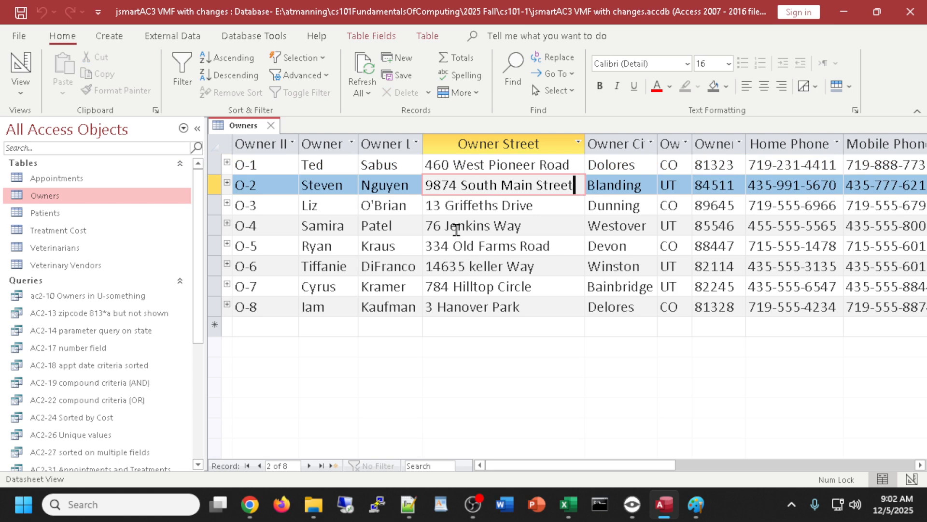
click(271, 126)
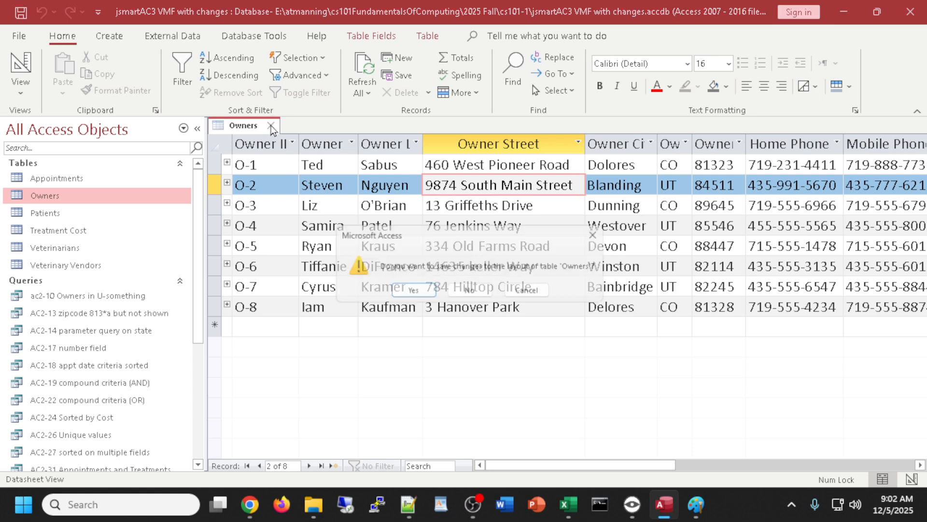
click(410, 292)
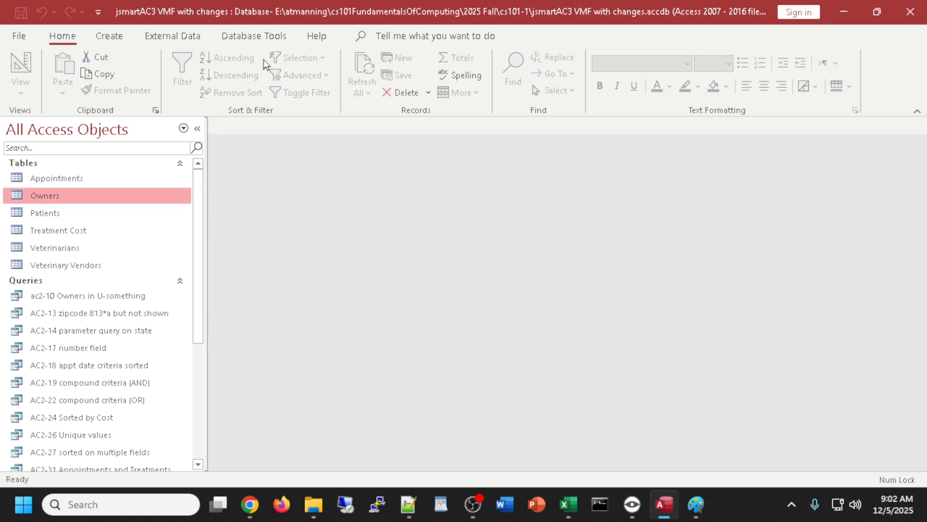
- Compact and repair the veterinary database
click(254, 37)
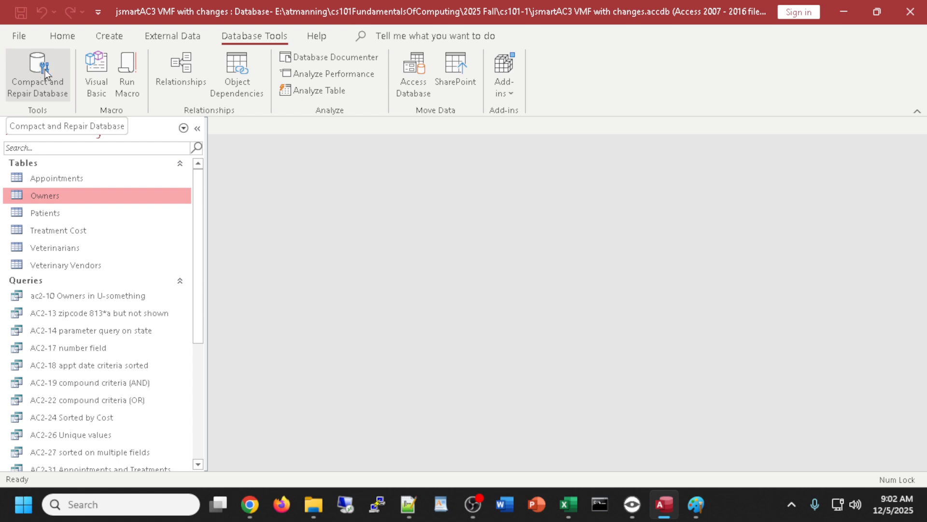
click(46, 72)
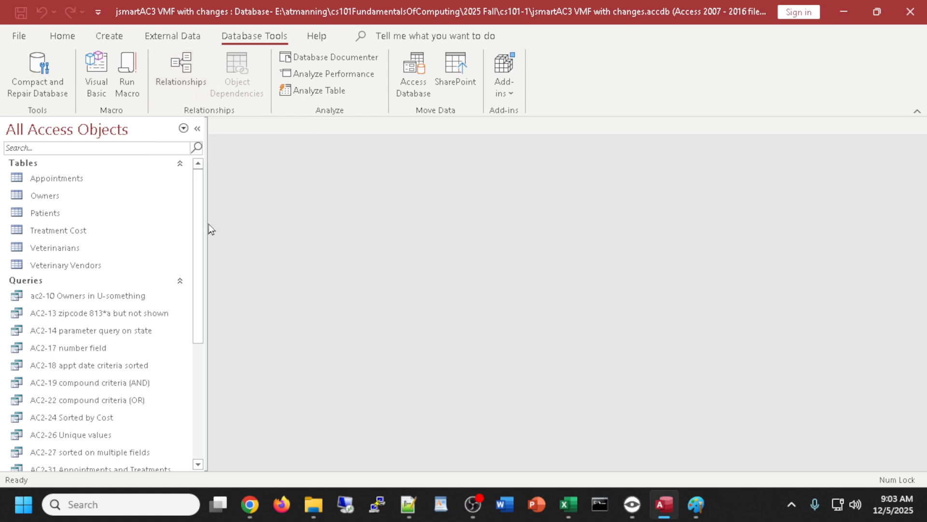
- Adjust the object list to a slightly wider size and close the database program
drag(204, 226, 194, 226)
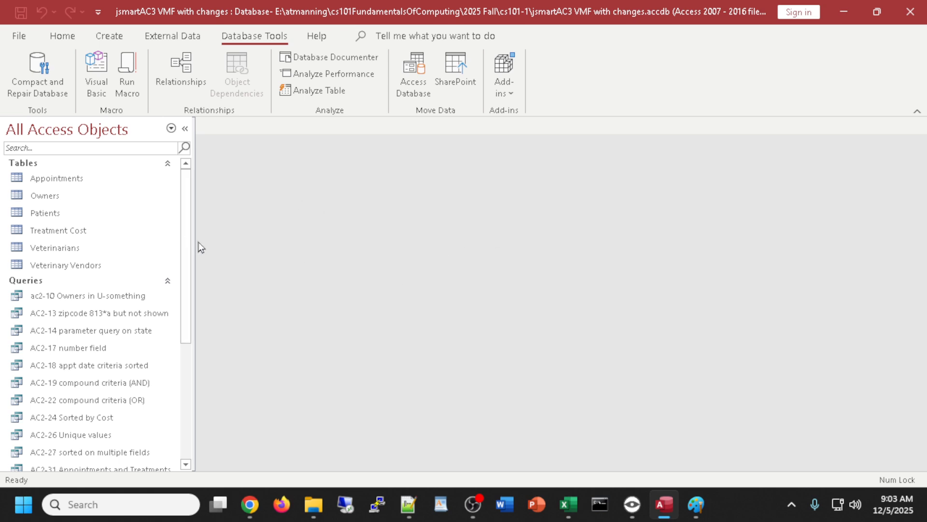
drag(193, 227, 212, 228)
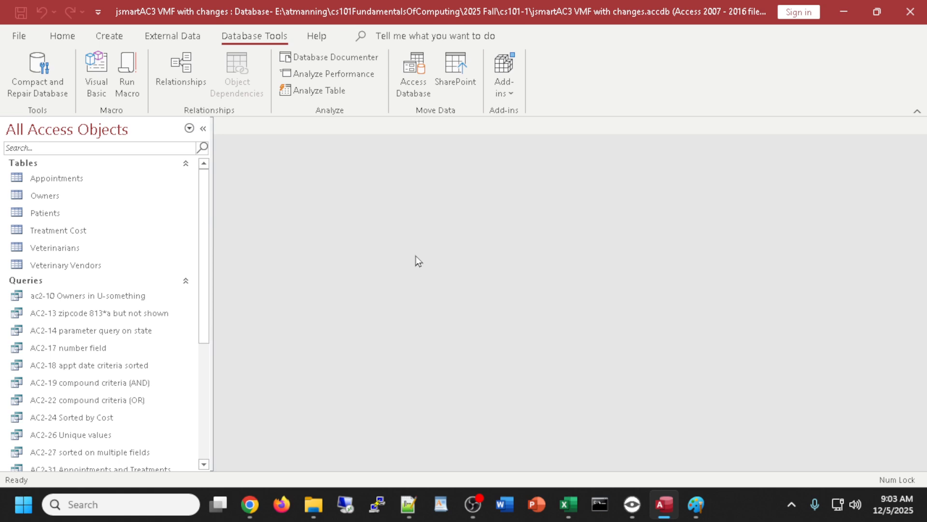
click(910, 12)
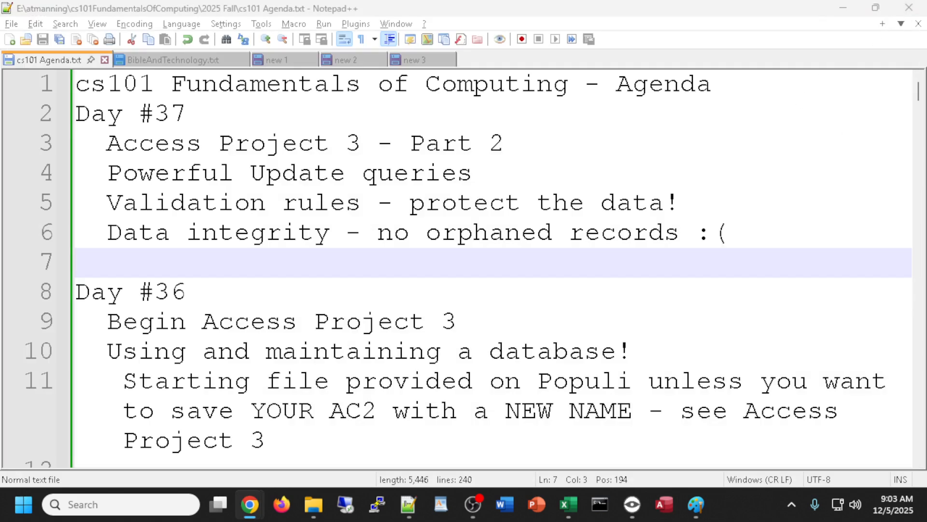